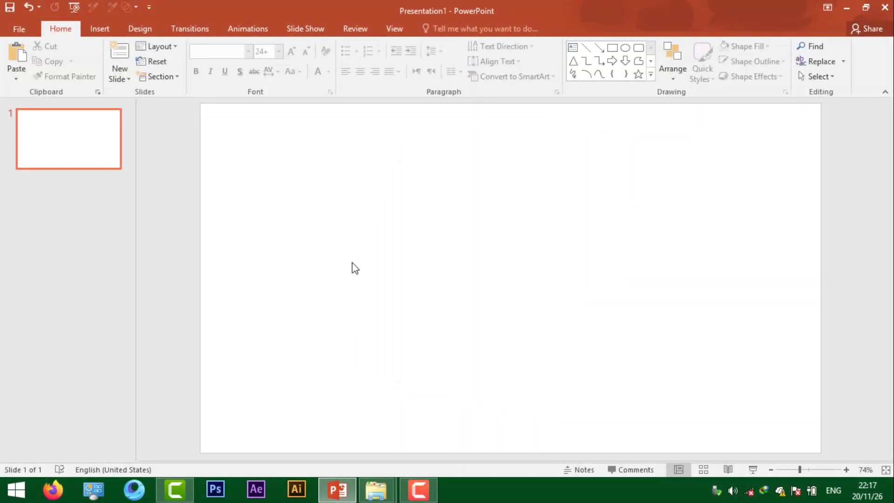
# Step: Start Presentation1 as a blank presentation with a single empty slide
pyautogui.moveTo(351, 186); pyautogui.dragTo(489, 187)
# Step: Draw a 4.8 by 3.69 inch rounded rectangle right of centre and fill it near-black
pyautogui.click(104, 29)
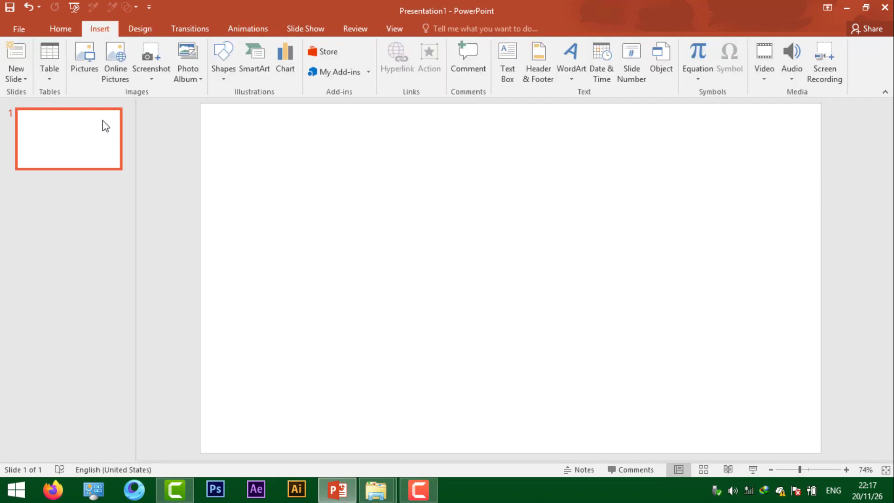
pyautogui.click(225, 69)
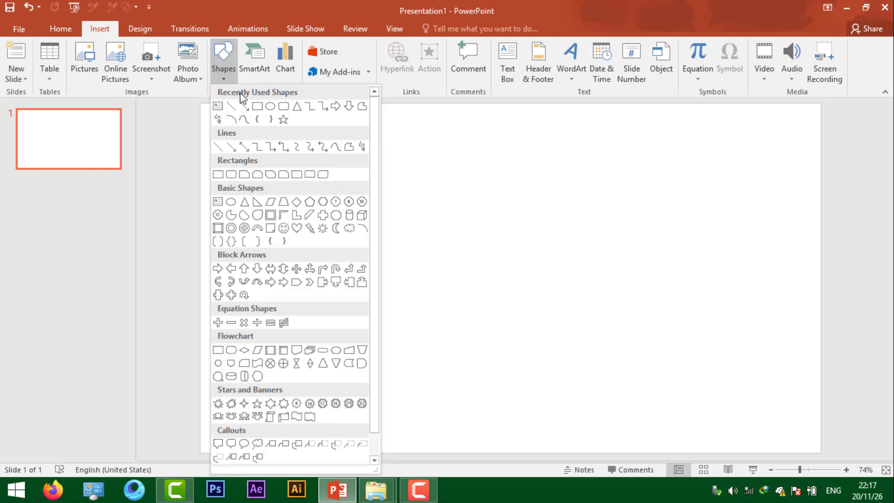
pyautogui.click(288, 110)
pyautogui.moveTo(355, 178); pyautogui.dragTo(525, 402)
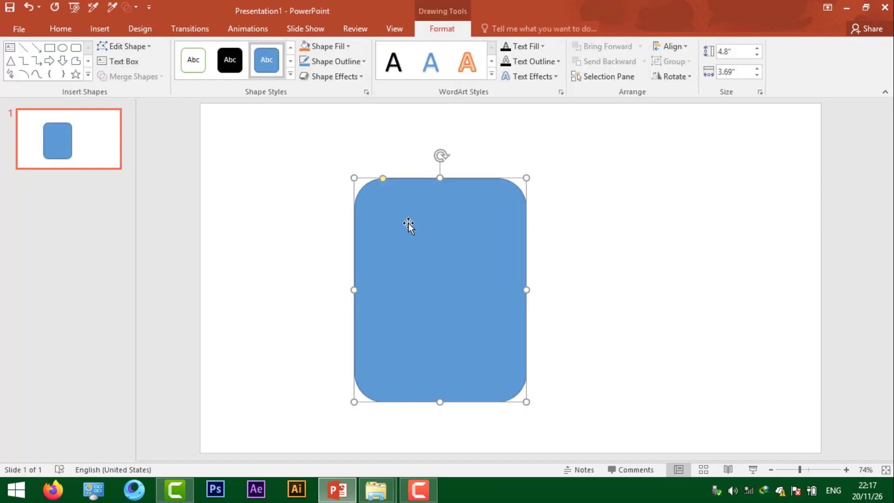
pyautogui.moveTo(413, 222); pyautogui.dragTo(480, 225)
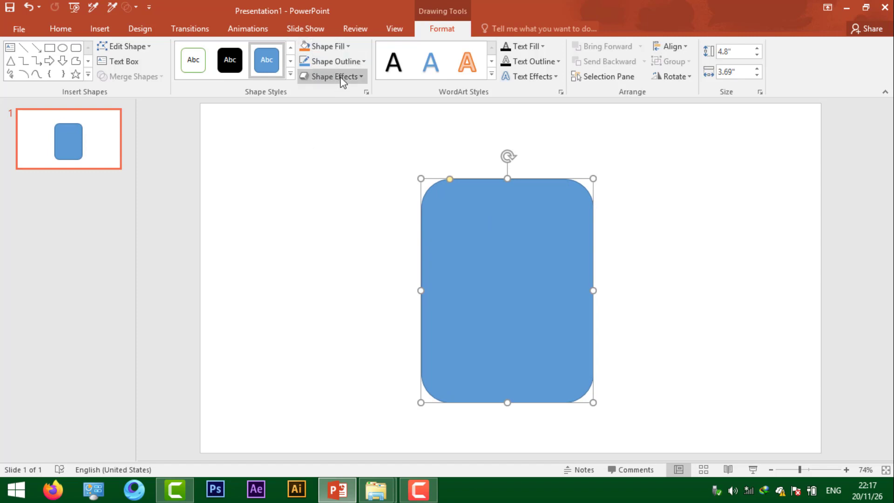
pyautogui.click(343, 45)
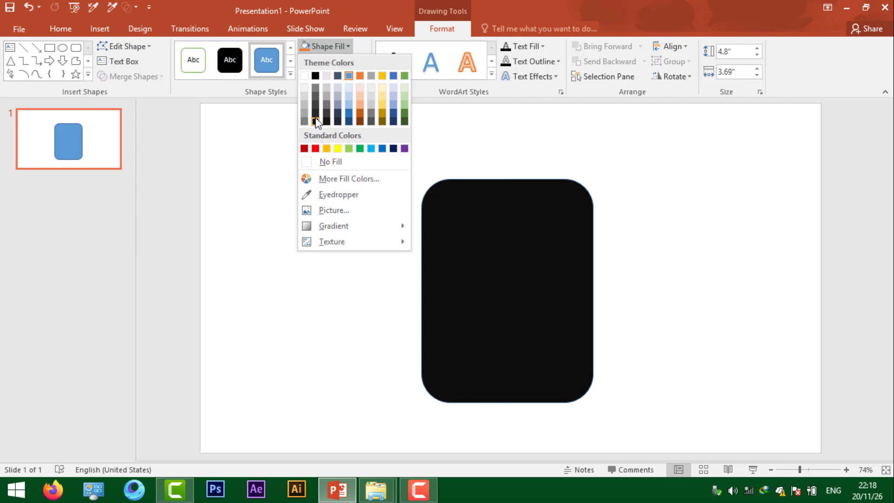
pyautogui.click(316, 113)
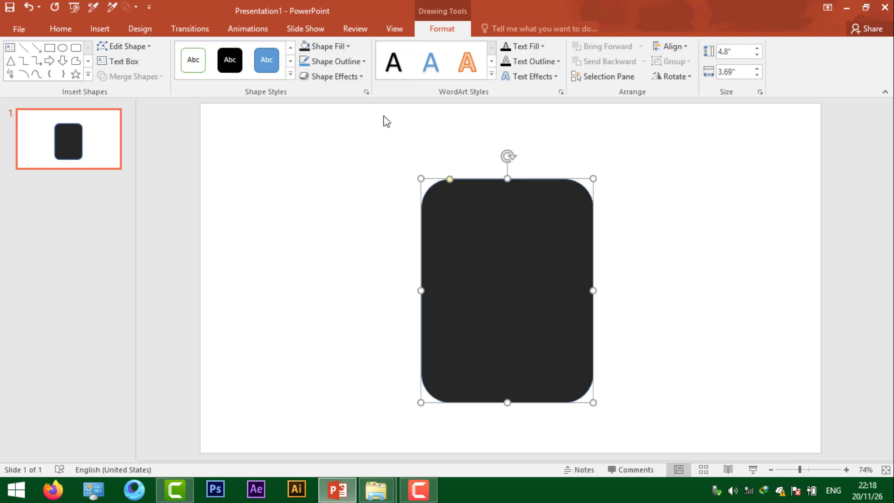
# Step: Remove the dark rectangle's outline and duplicate it leftward at 4.66 by 3.58 inches
pyautogui.click(343, 62)
pyautogui.click(319, 177)
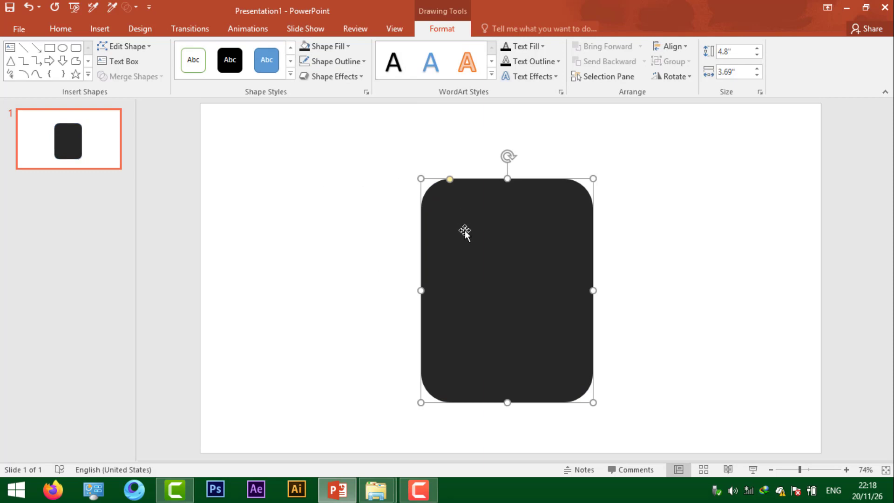
pyautogui.moveTo(465, 231); pyautogui.dragTo(344, 278)
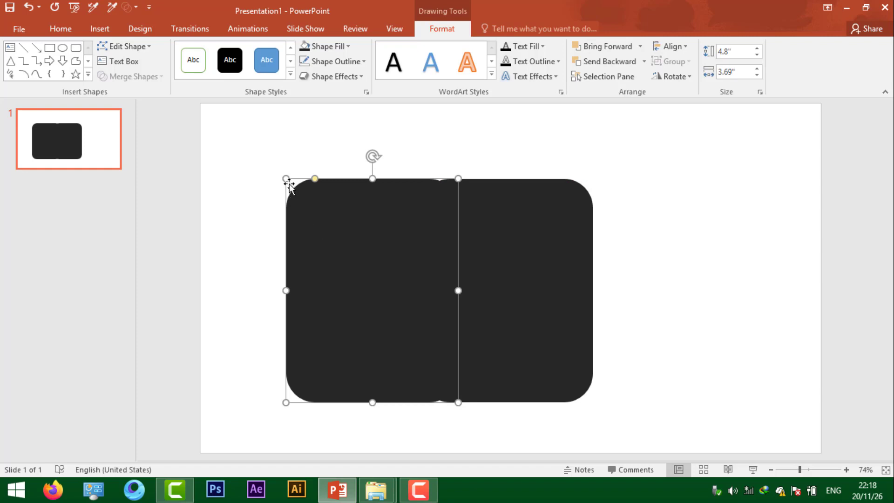
pyautogui.moveTo(286, 180); pyautogui.dragTo(291, 185)
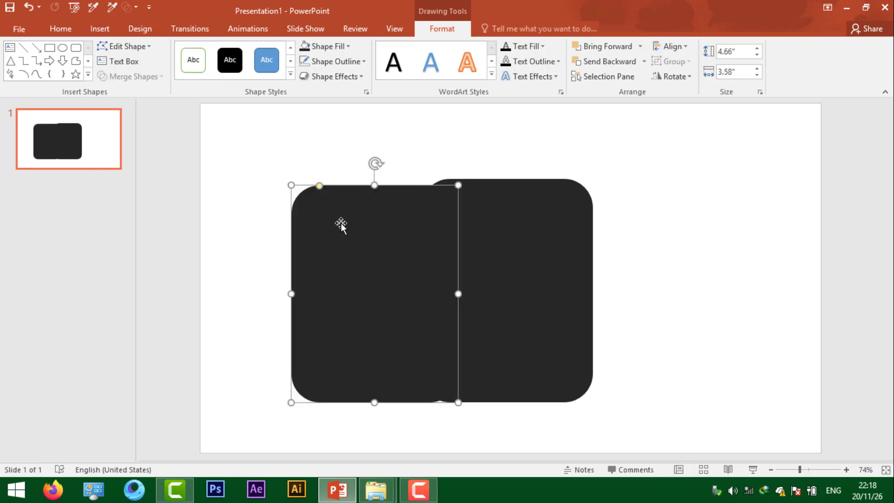
# Step: Fill the copy light grey, shrink it to 4.42 by 3.39 inches, and lay it over the dark one
pyautogui.click(340, 47)
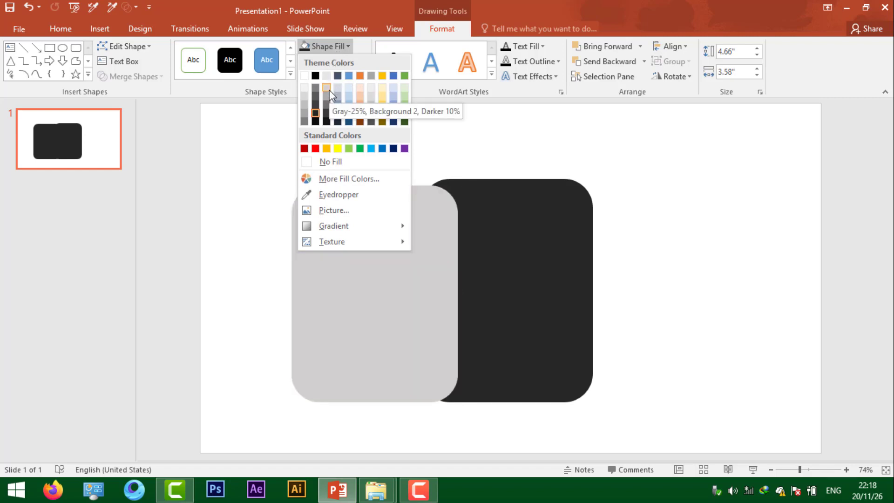
pyautogui.click(326, 76)
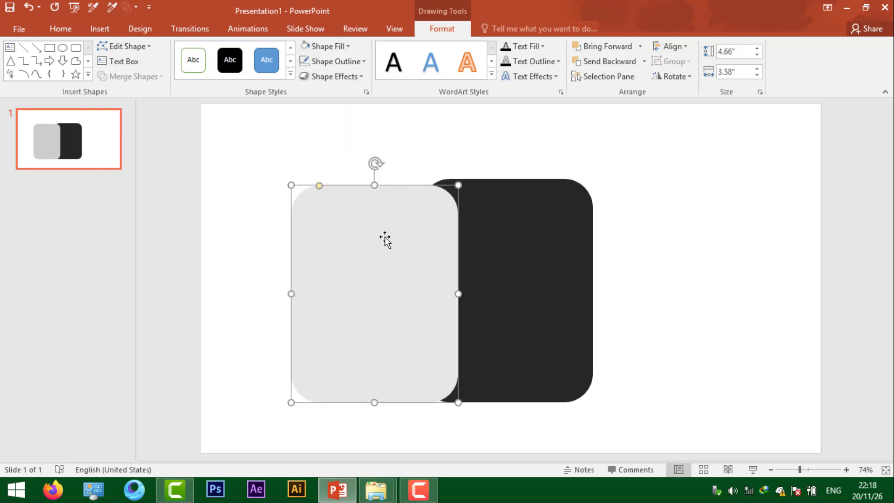
pyautogui.moveTo(369, 245)
pyautogui.mouseDown()
pyautogui.moveTo(497, 238)
pyautogui.moveTo(315, 228)
pyautogui.mouseUp()
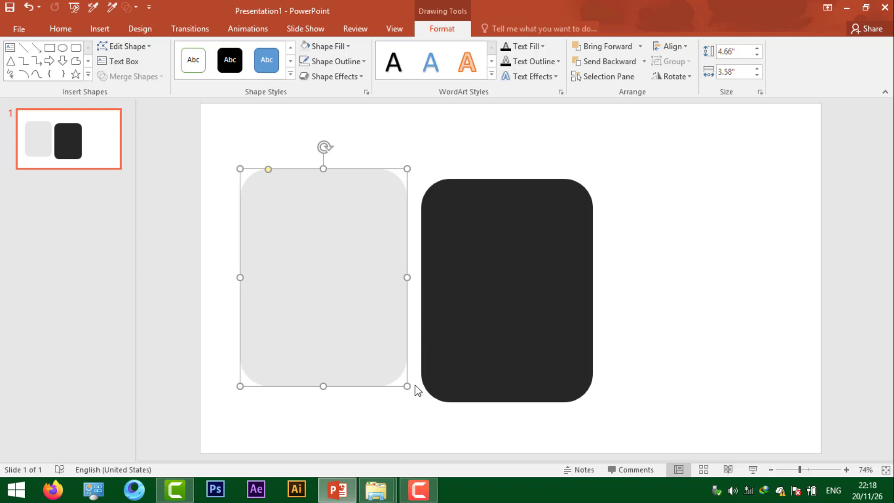
pyautogui.moveTo(406, 383); pyautogui.dragTo(397, 372)
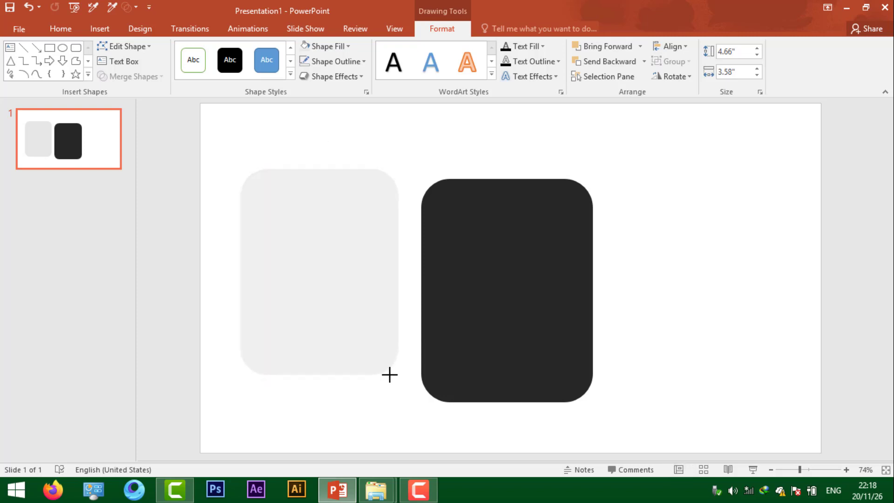
pyautogui.moveTo(324, 254); pyautogui.dragTo(510, 267)
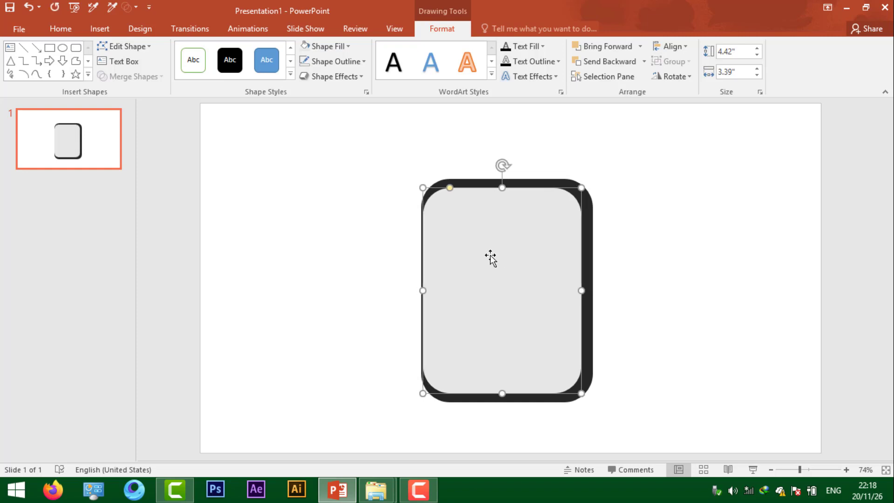
# Step: Centre the light rectangle inside the dark one with an even rim at top and bottom
pyautogui.hotkey('ctrl', 'Right')
pyautogui.hotkey('ctrl', 'Right')
pyautogui.hotkey('ctrl', 'Right')
pyautogui.hotkey('ctrl', 'Right')
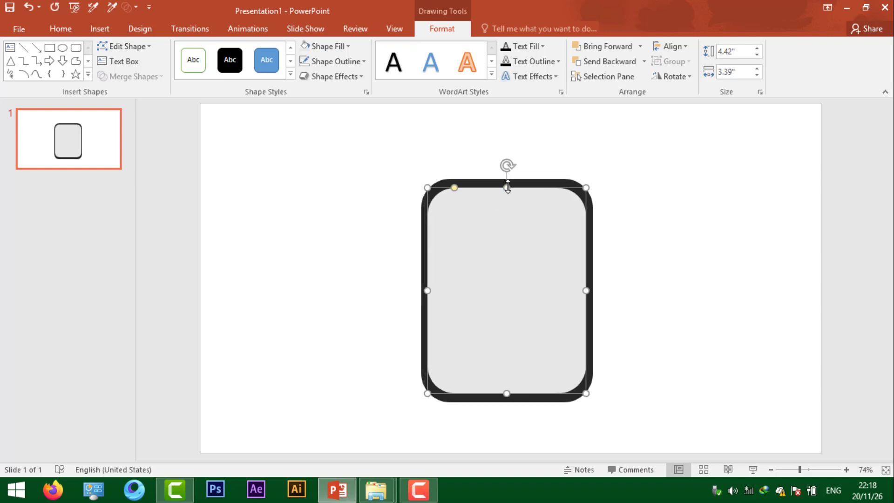
pyautogui.moveTo(507, 187); pyautogui.dragTo(509, 185)
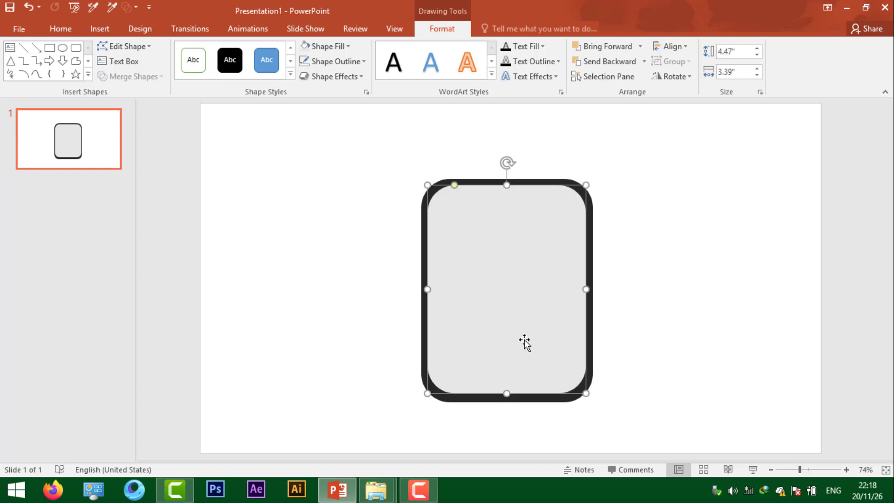
pyautogui.moveTo(506, 394); pyautogui.dragTo(509, 395)
# Step: Narrow both rectangles together from the right and move the board slightly down and right
pyautogui.moveTo(643, 151); pyautogui.dragTo(403, 415)
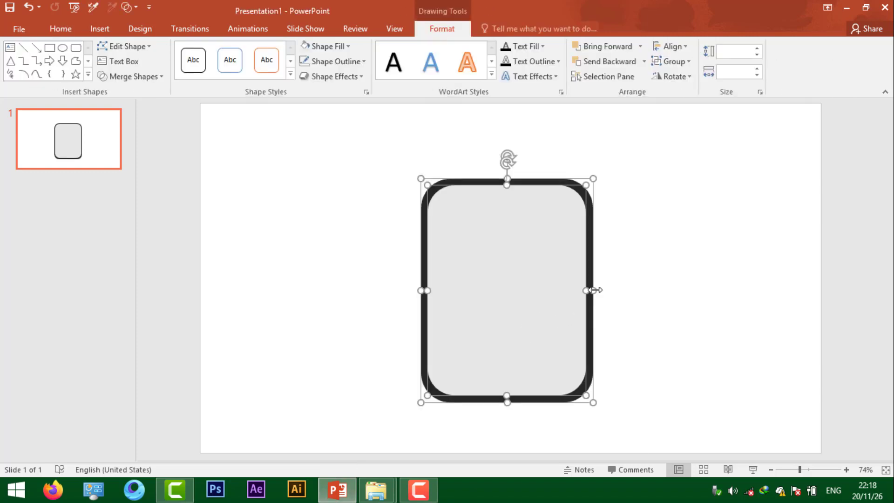
pyautogui.moveTo(594, 289); pyautogui.dragTo(577, 296)
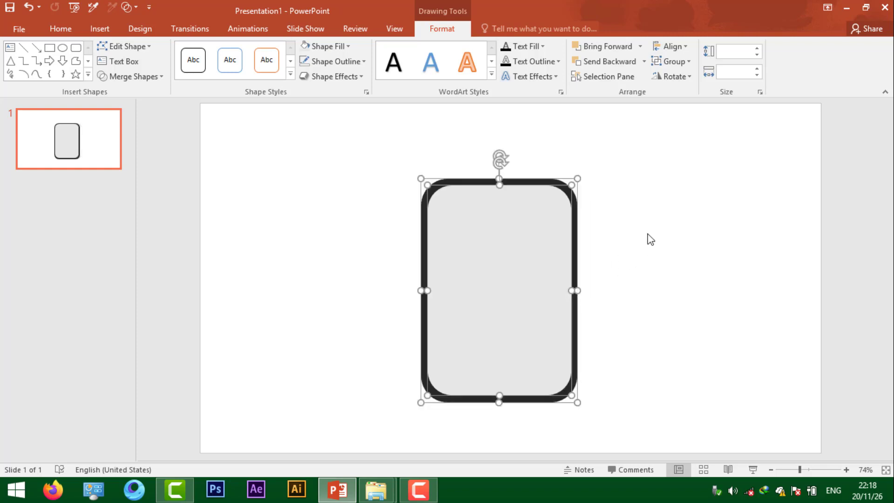
pyautogui.click(662, 198)
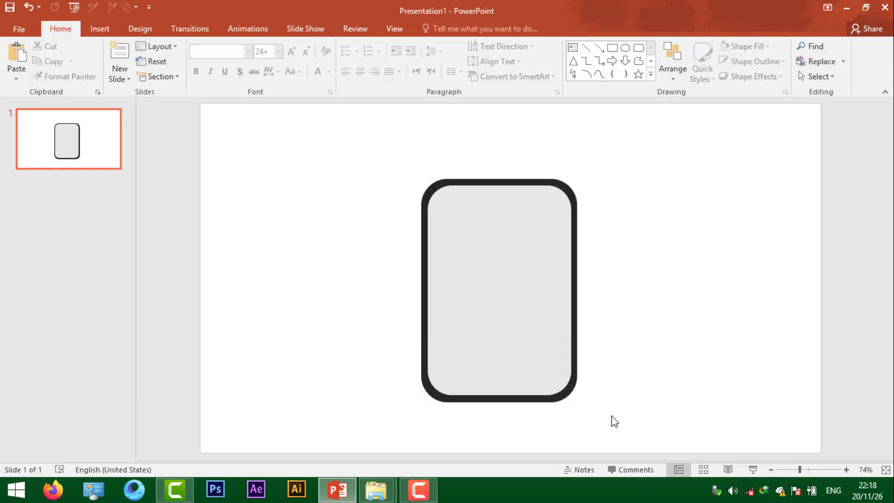
pyautogui.moveTo(615, 422); pyautogui.dragTo(303, 124)
pyautogui.moveTo(495, 261); pyautogui.dragTo(514, 283)
# Step: Draw a small 0.65 by 1.25 inch rectangle clip centred over the board's top edge
pyautogui.click(300, 139)
pyautogui.click(99, 29)
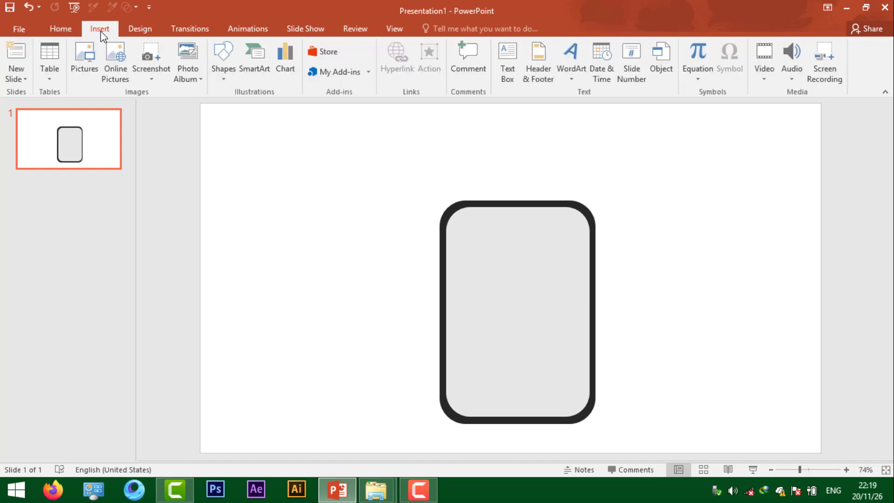
pyautogui.click(230, 66)
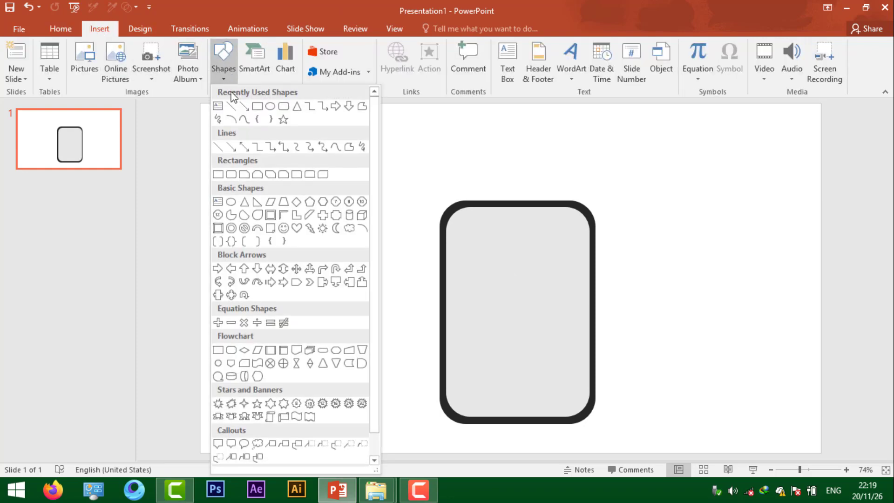
pyautogui.click(283, 106)
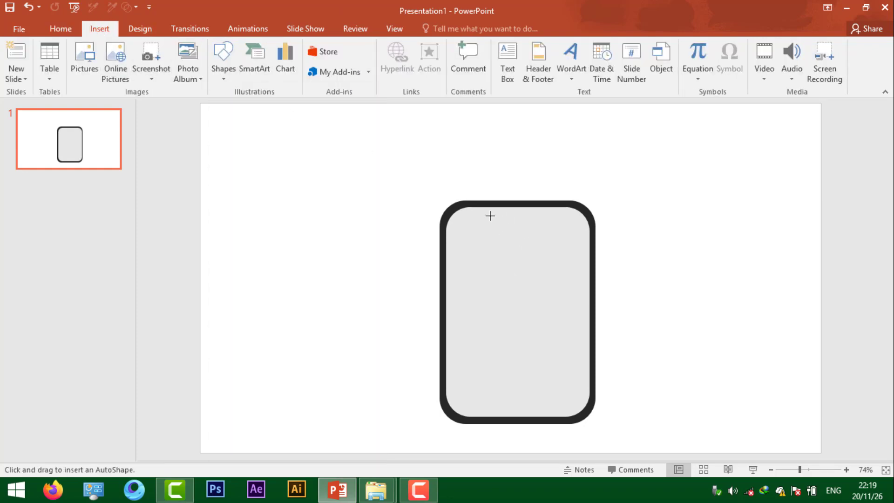
pyautogui.moveTo(493, 218); pyautogui.dragTo(545, 184)
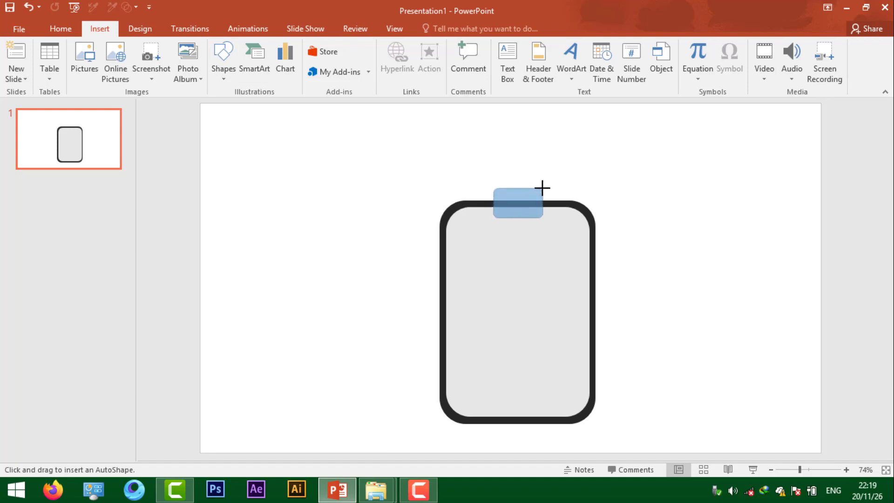
pyautogui.moveTo(544, 184); pyautogui.dragTo(552, 187)
pyautogui.press('Left')
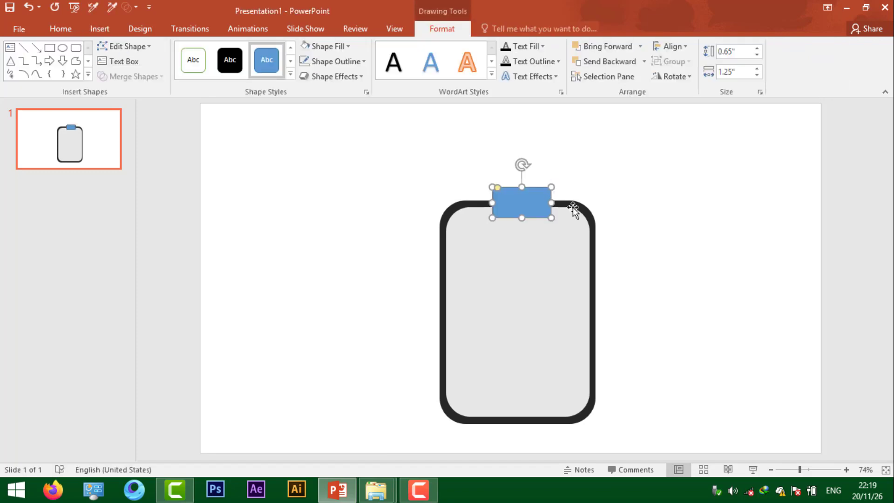
pyautogui.press('Left')
pyautogui.press('Left')
pyautogui.press('Left')
pyautogui.press('Left')
pyautogui.press('Left')
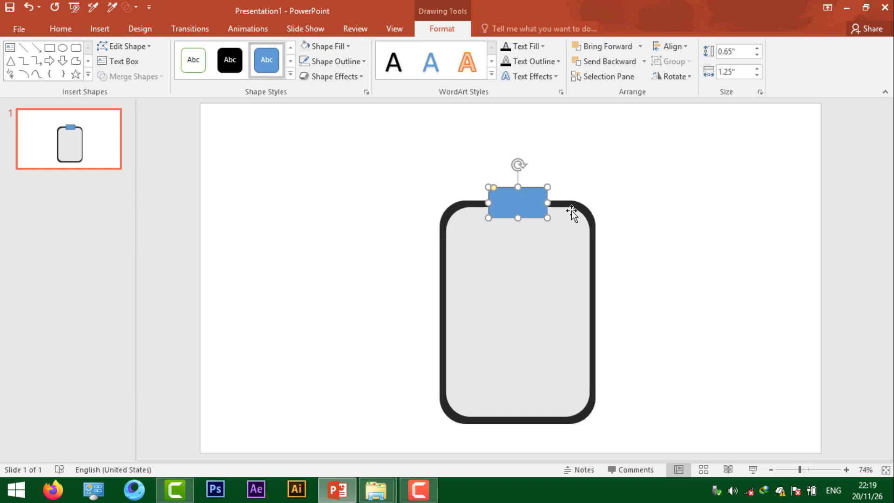
pyautogui.press('Left')
pyautogui.press('Left')
pyautogui.press('Left')
pyautogui.press('Left')
pyautogui.press('Right')
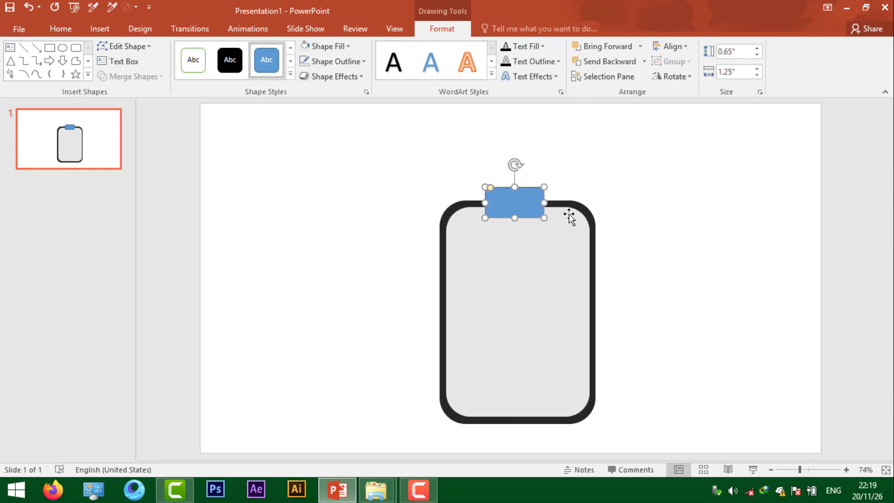
pyautogui.press('Right')
pyautogui.press('Right')
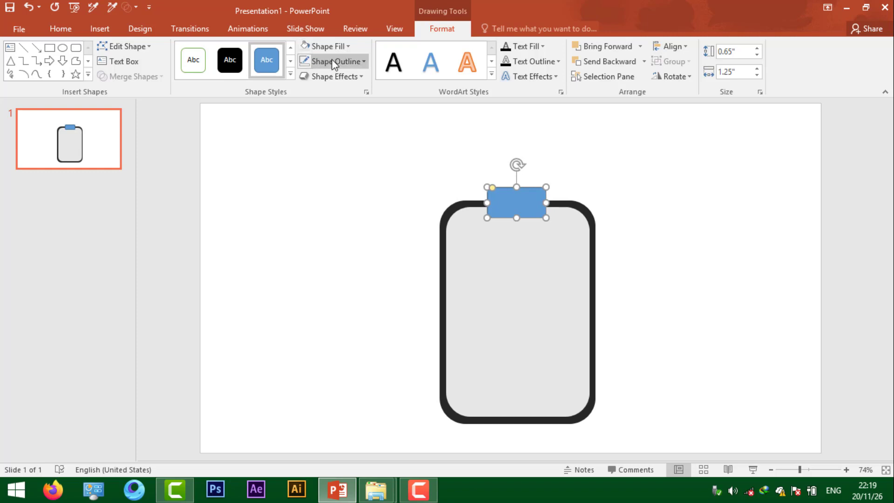
# Step: Remove the clip's outline and fill it Black, Text 1, Lighter 35%
pyautogui.click(326, 61)
pyautogui.click(330, 178)
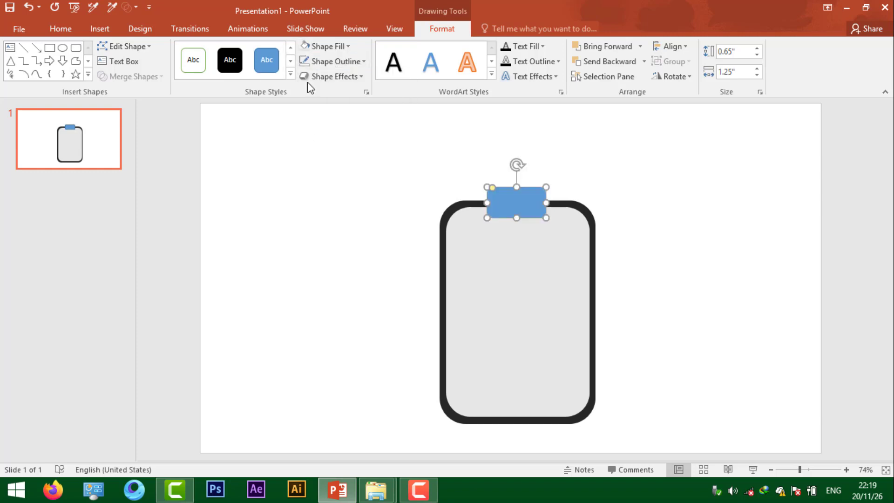
pyautogui.click(325, 46)
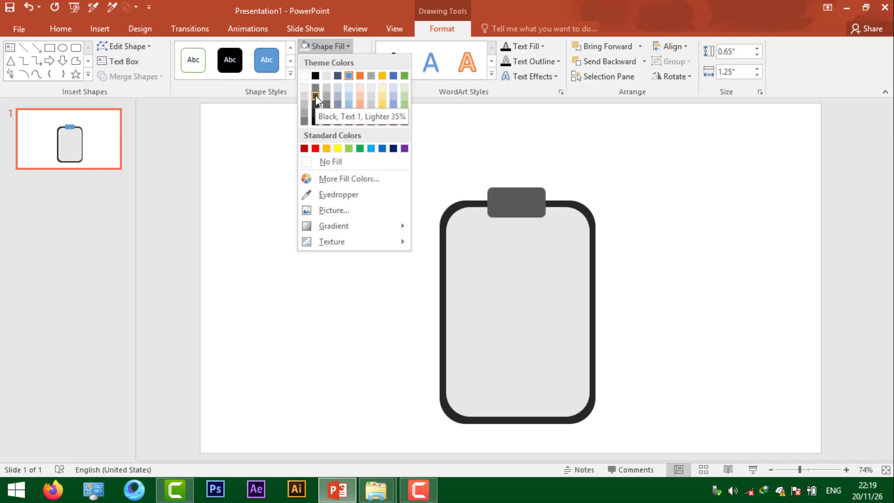
pyautogui.click(314, 95)
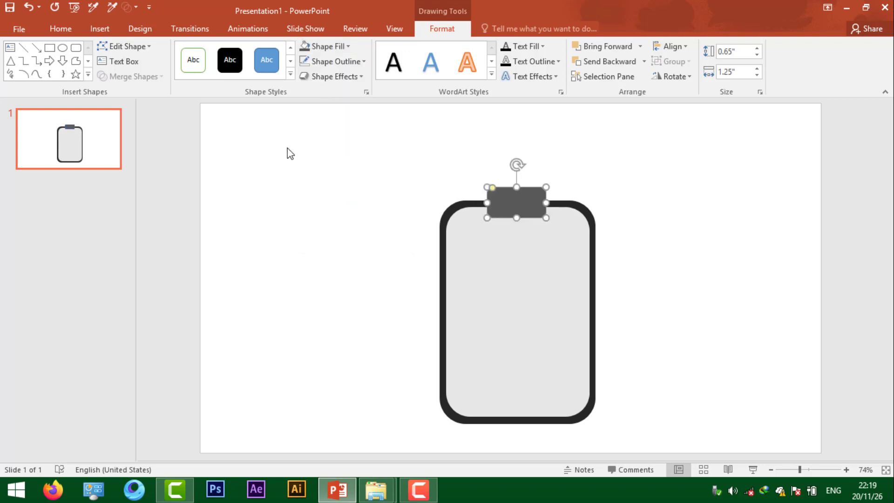
pyautogui.click(265, 122)
pyautogui.click(100, 29)
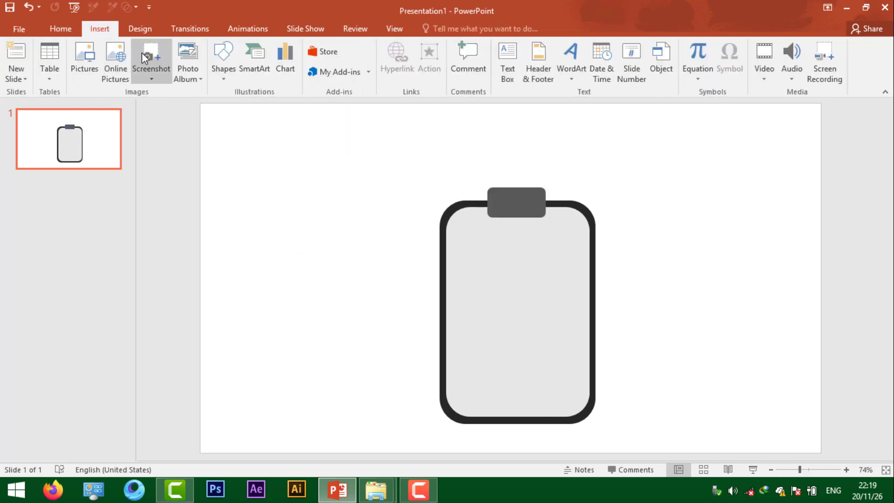
# Step: Draw a small 0.42 inch circle, send it to the back, and move it onto the clip's top
pyautogui.click(228, 74)
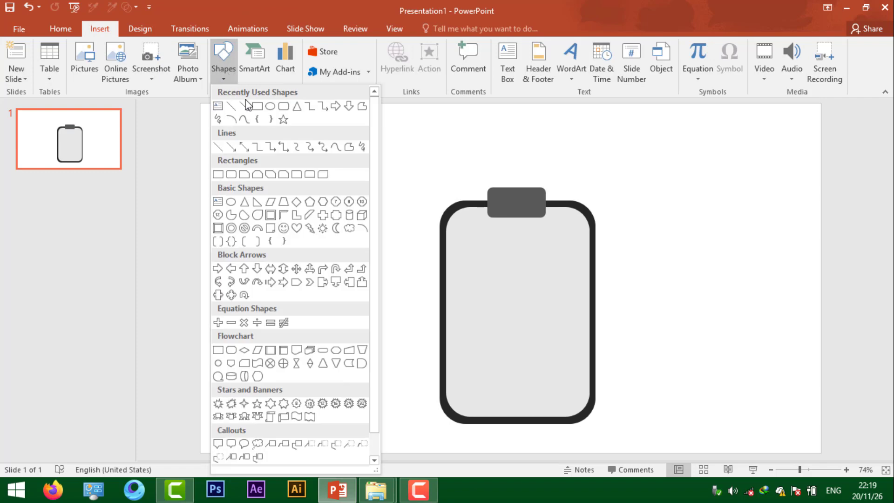
pyautogui.click(271, 107)
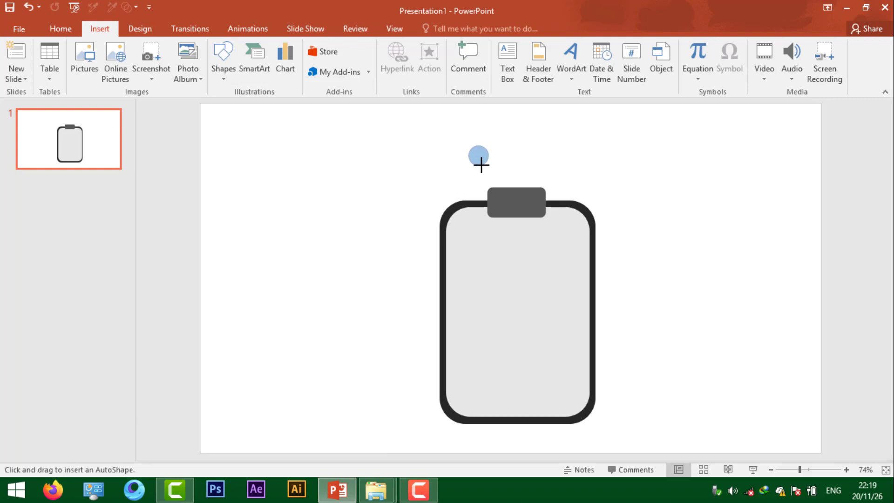
pyautogui.moveTo(481, 164); pyautogui.dragTo(480, 163)
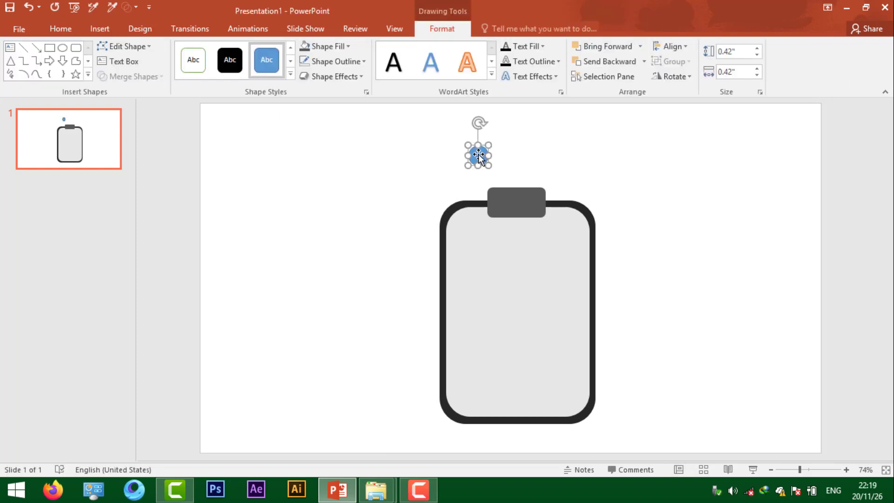
pyautogui.rightClick(478, 155)
pyautogui.moveTo(523, 294)
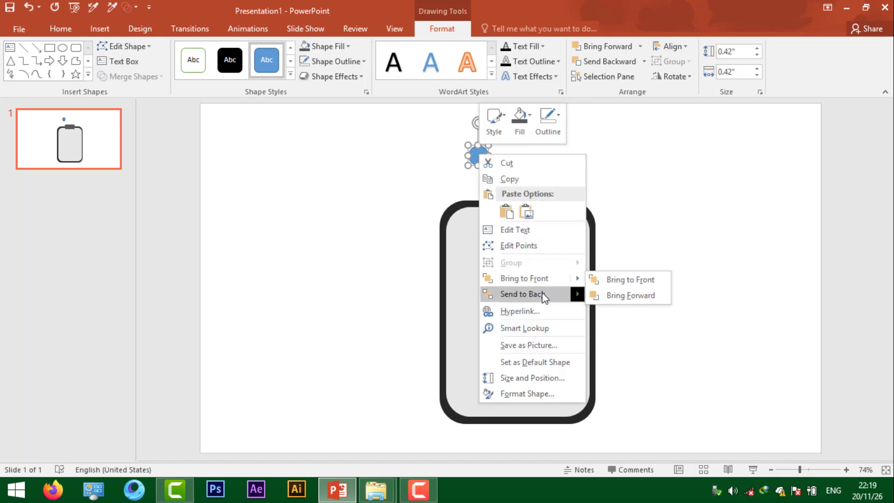
pyautogui.click(608, 296)
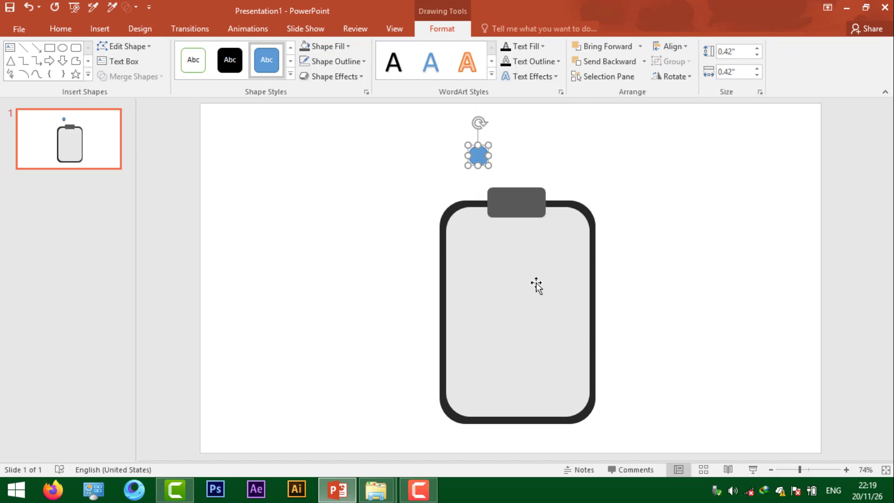
pyautogui.moveTo(483, 157); pyautogui.dragTo(516, 184)
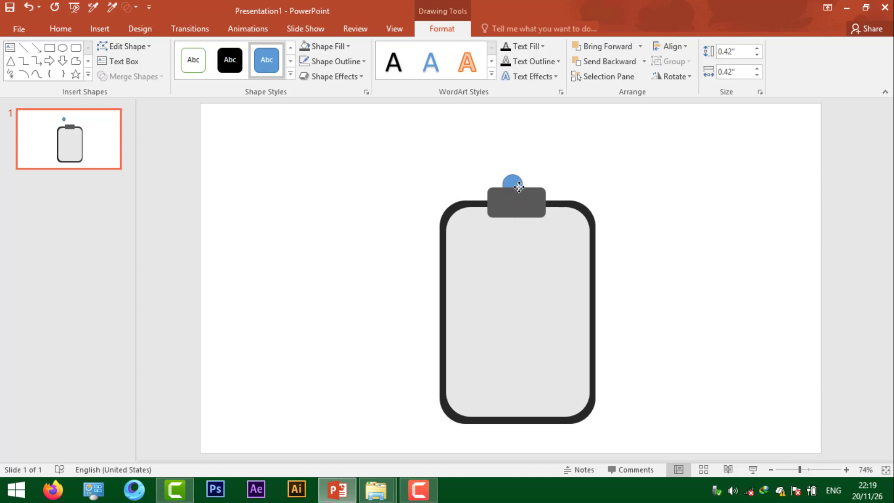
# Step: Fill the circle dark grey, remove its outline, and bring it forward one layer
pyautogui.click(519, 186)
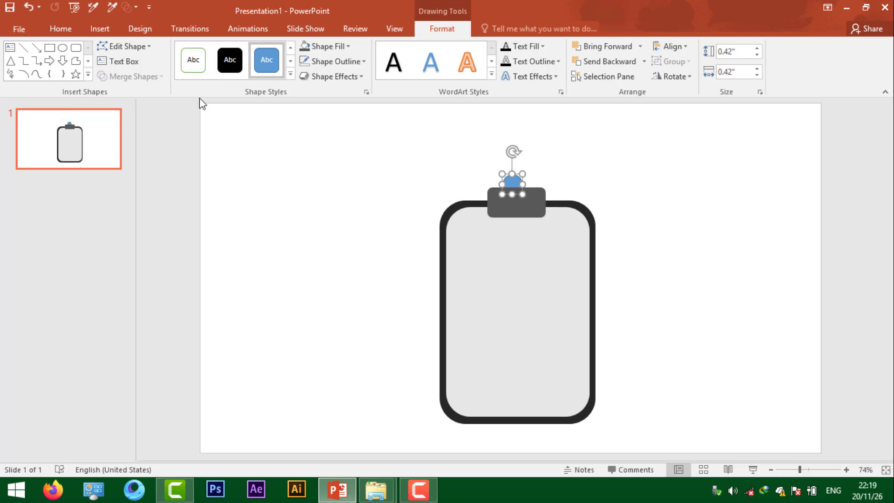
pyautogui.click(303, 47)
pyautogui.click(336, 61)
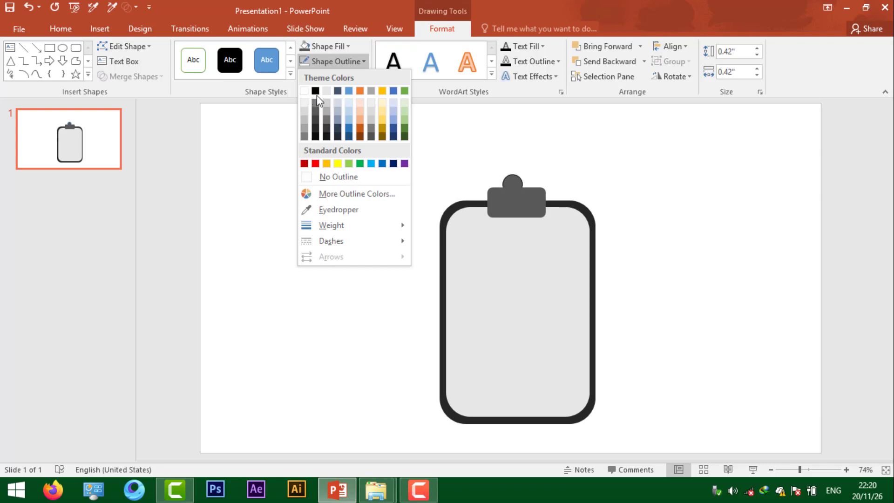
pyautogui.click(308, 178)
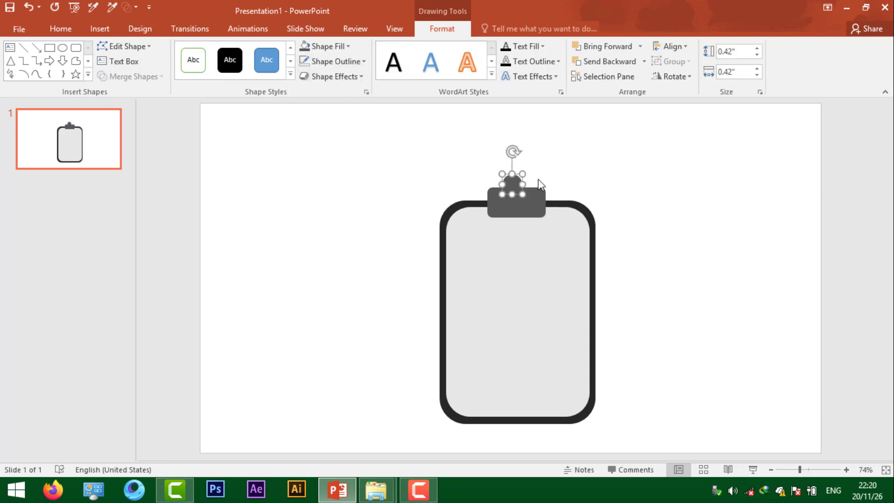
pyautogui.rightClick(513, 182)
pyautogui.moveTo(557, 304)
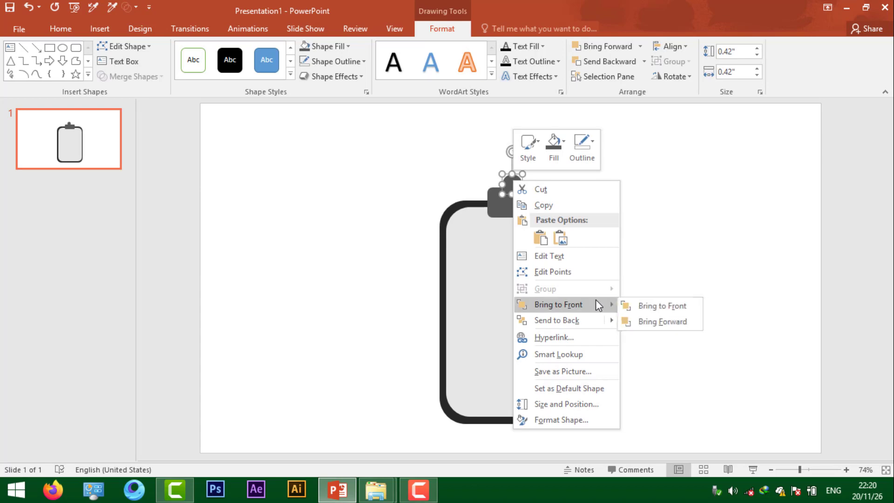
pyautogui.click(645, 320)
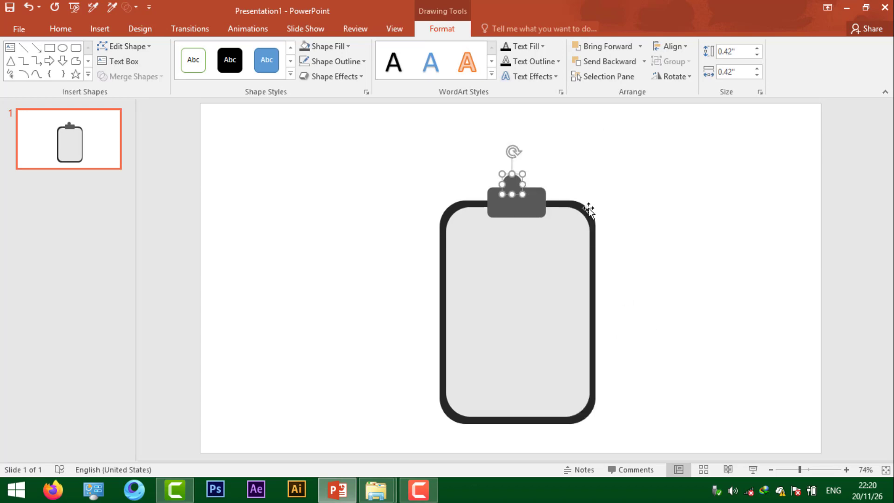
# Step: Nudge the circle down and right until it is centred on the clip's top
pyautogui.hotkey('ctrl', 'Down')
pyautogui.hotkey('ctrl', 'Down')
pyautogui.hotkey('ctrl', 'Down')
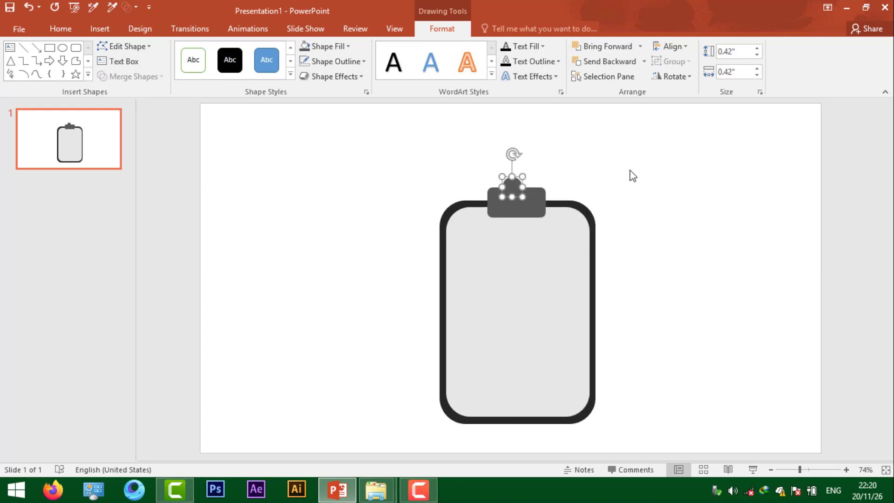
pyautogui.hotkey('ctrl', 'Right')
pyautogui.hotkey('ctrl', 'Right')
pyautogui.hotkey('ctrl', 'Down')
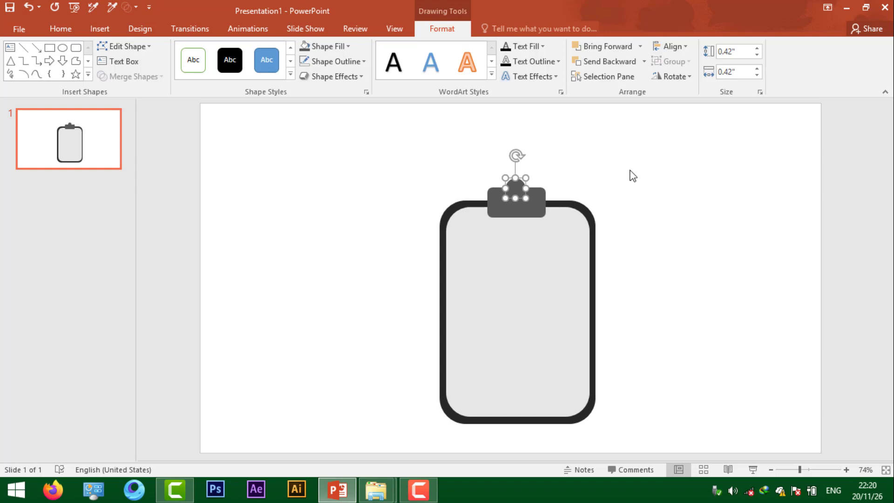
pyautogui.hotkey('ctrl', 'Down')
pyautogui.hotkey('ctrl', 'Right')
pyautogui.hotkey('ctrl', 'Right')
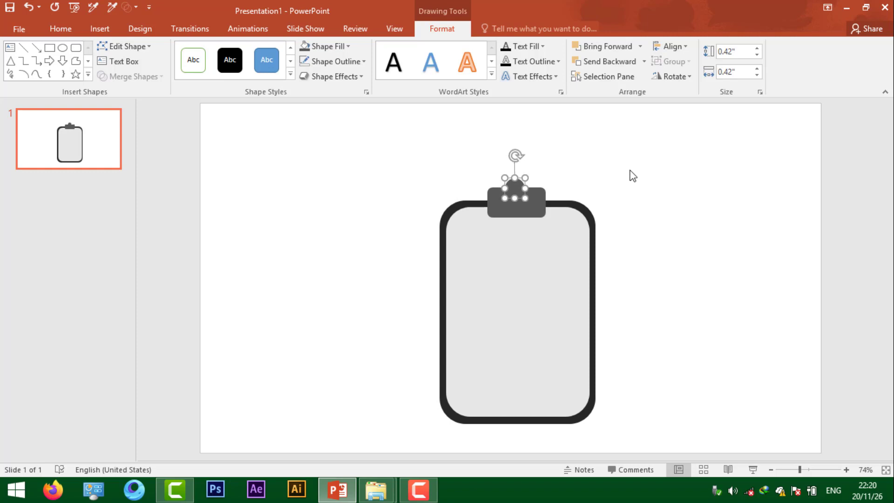
pyautogui.hotkey('ctrl', 'Right')
pyautogui.hotkey('ctrl', 'Down')
pyautogui.hotkey('ctrl', 'Right')
pyautogui.hotkey('ctrl', 'Down')
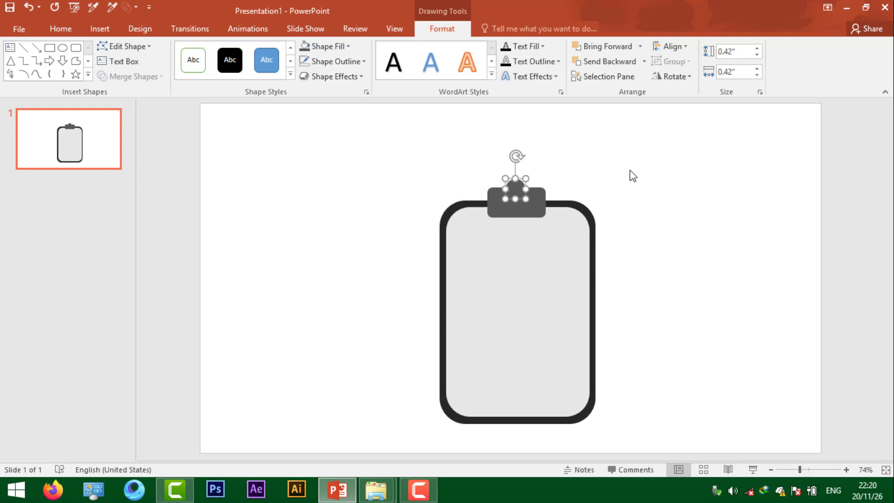
pyautogui.click(633, 176)
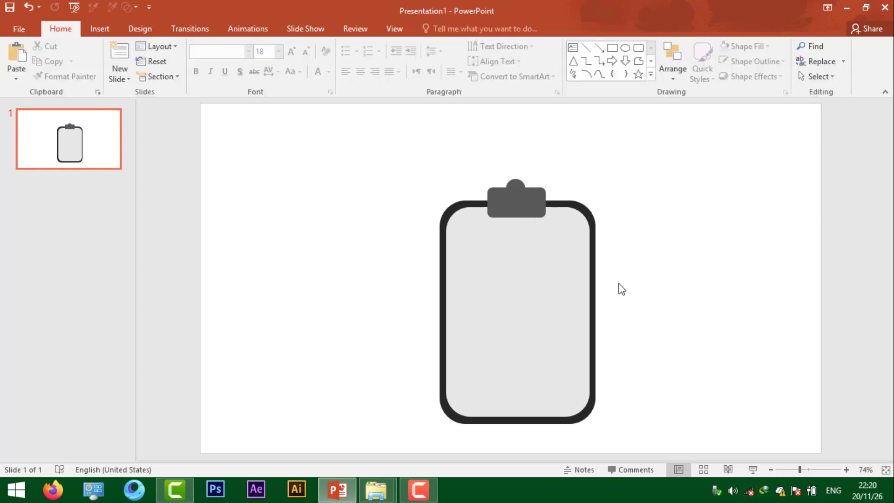
# Step: Duplicate the clip's circle and rectangle, then delete the unwanted copy and reselect the circle
pyautogui.click(519, 180)
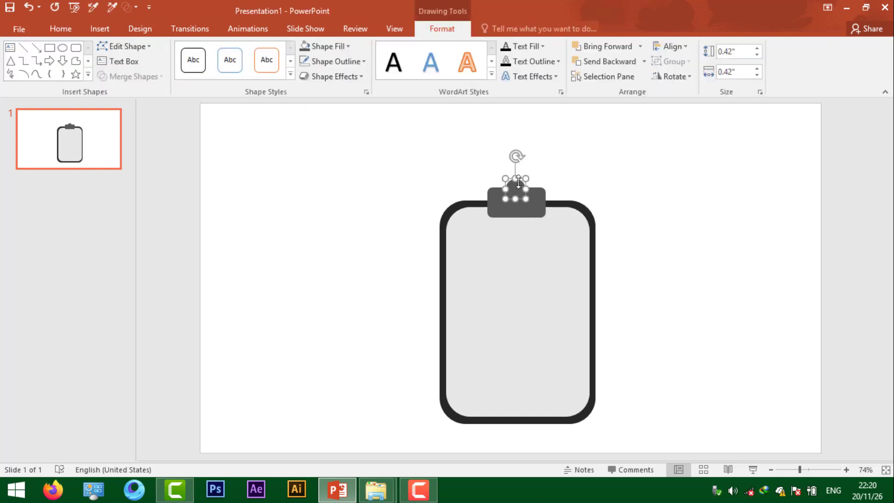
pyautogui.keyDown('shift'); pyautogui.click(516, 192); pyautogui.keyUp('shift')
pyautogui.moveTo(516, 191); pyautogui.dragTo(474, 184)
pyautogui.press('Delete')
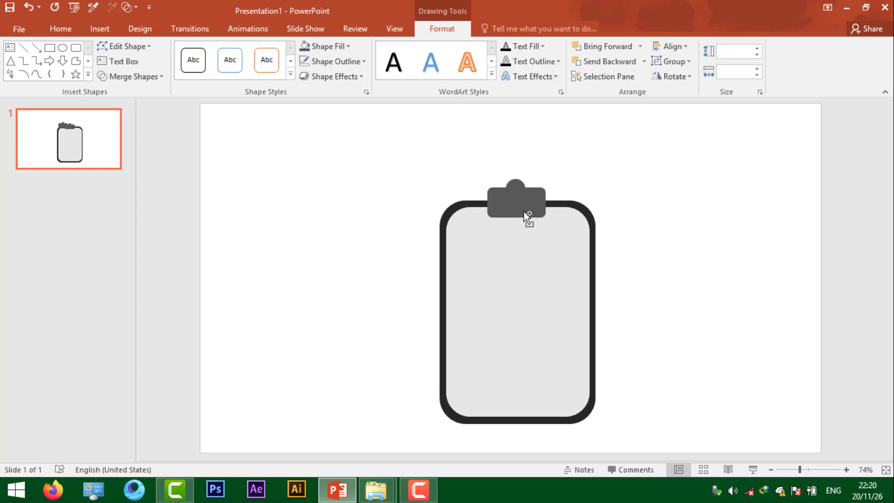
pyautogui.click(516, 183)
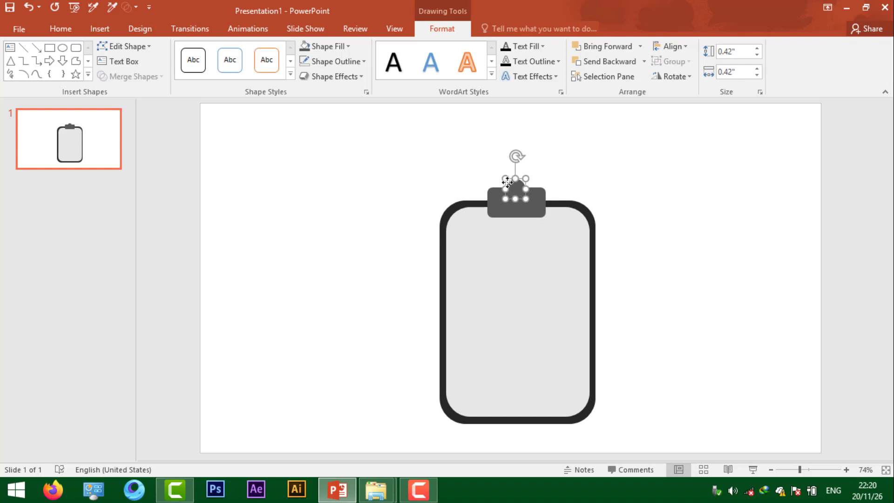
# Step: Copy the circle, shrink it to 0.27 inch, fill it white, and set it into the clip's rounded top
pyautogui.moveTo(507, 182); pyautogui.dragTo(450, 157)
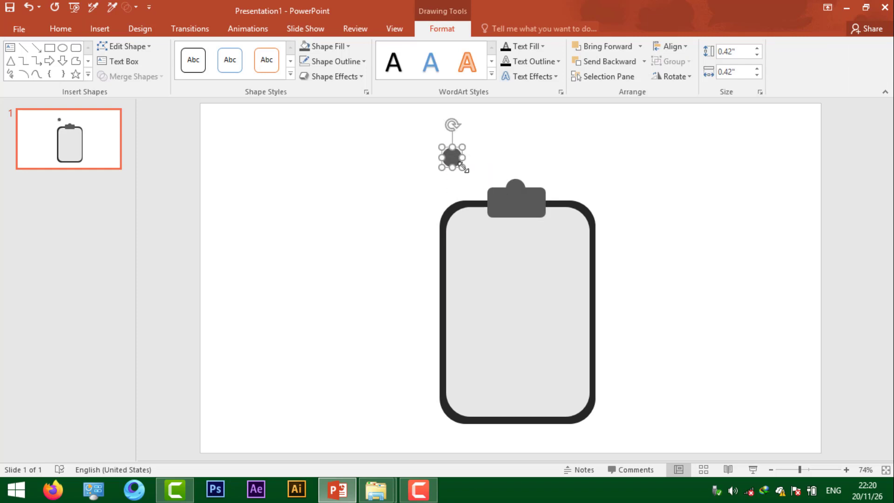
pyautogui.moveTo(463, 166); pyautogui.dragTo(454, 160)
pyautogui.click(349, 46)
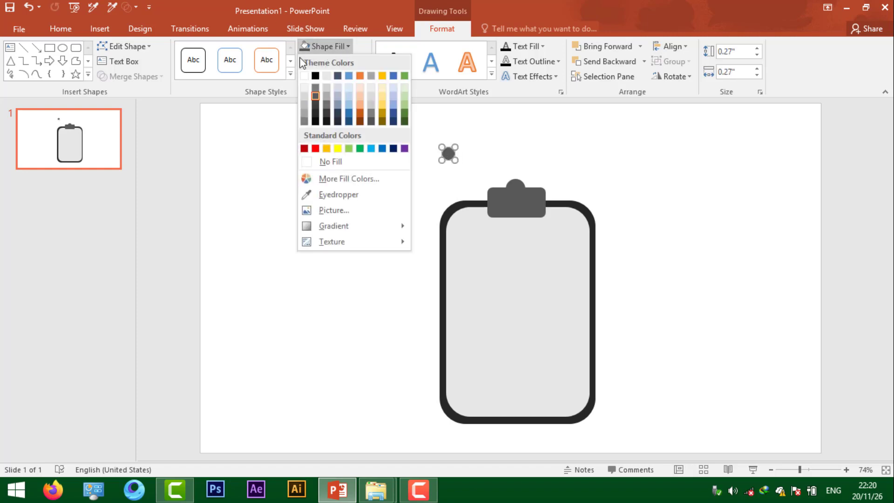
pyautogui.click(303, 76)
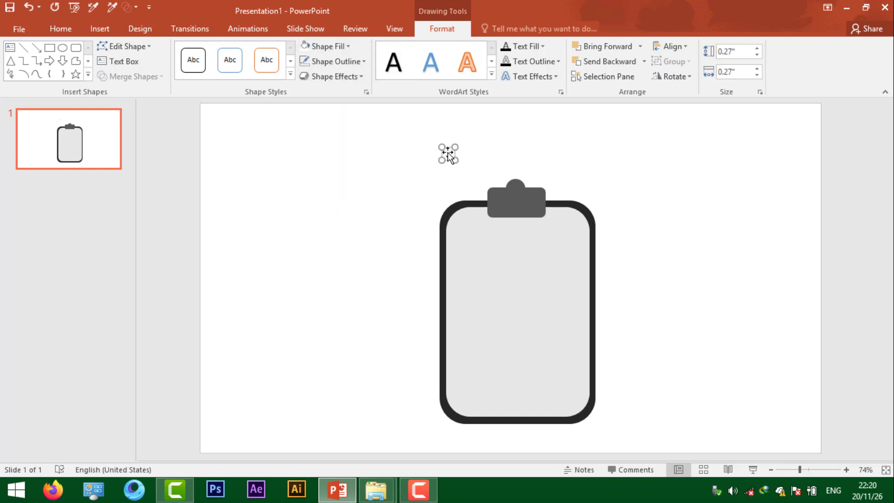
pyautogui.moveTo(449, 154); pyautogui.dragTo(516, 189)
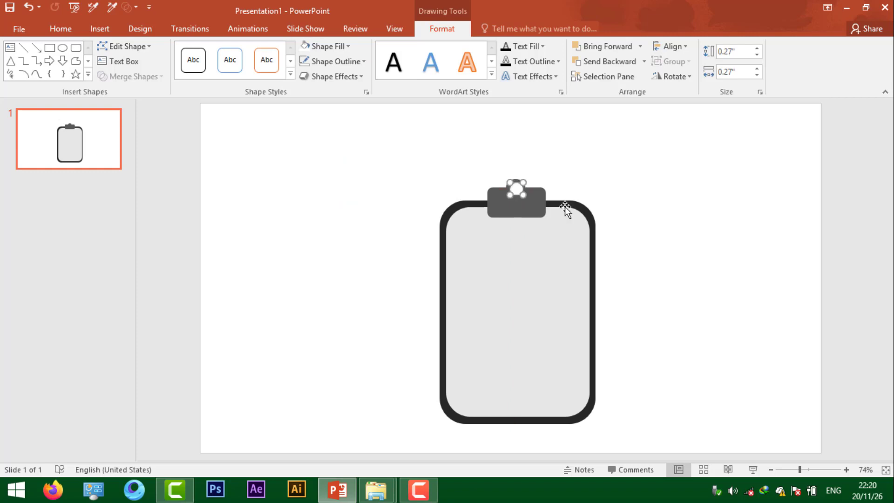
pyautogui.hotkey('ctrl', 'Left')
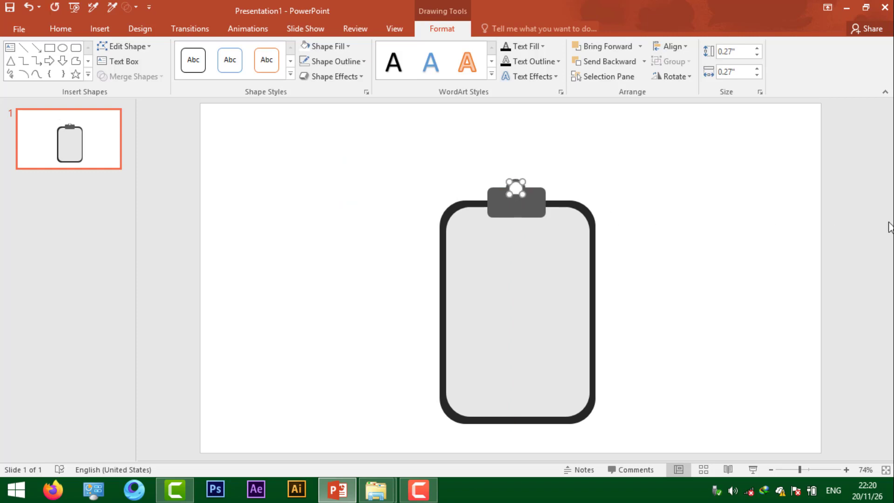
pyautogui.click(627, 173)
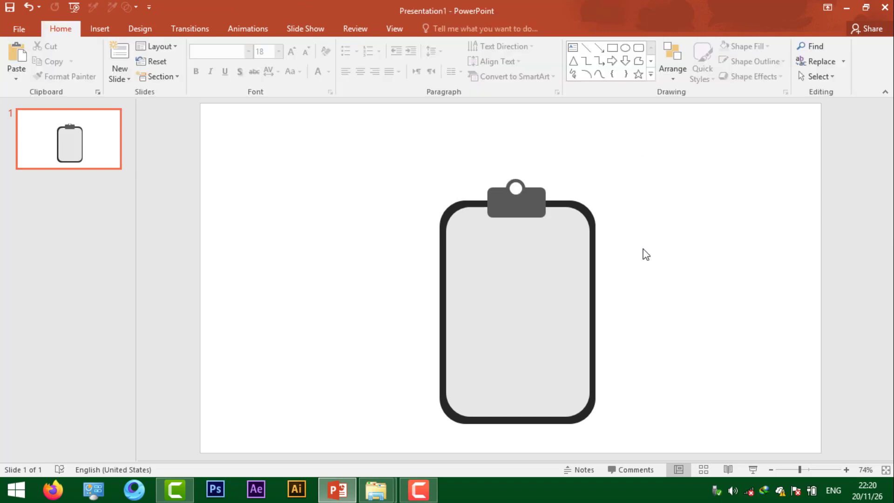
# Step: Select the clip, circles, board and border and group them into one 5.27 by 3.35 inch object
pyautogui.click(530, 213)
pyautogui.keyDown('shift'); pyautogui.click(520, 189); pyautogui.keyUp('shift')
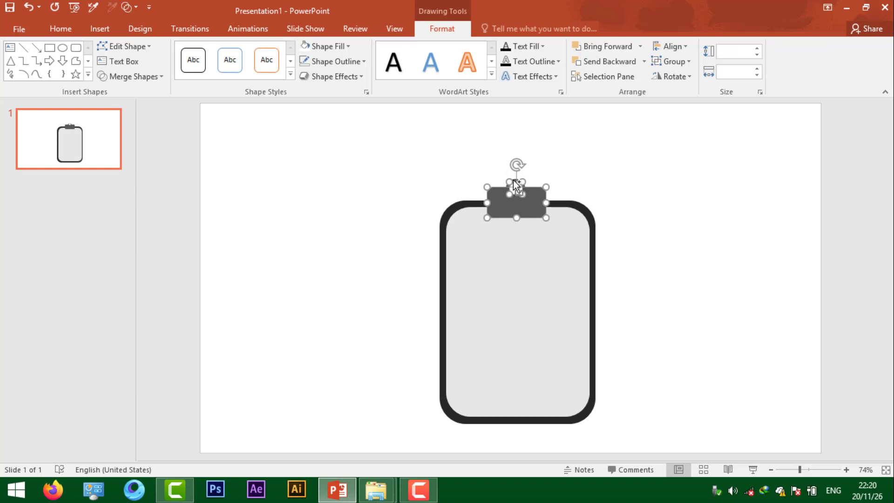
pyautogui.keyDown('shift'); pyautogui.click(513, 180); pyautogui.keyUp('shift')
pyautogui.keyDown('shift'); pyautogui.click(513, 185); pyautogui.keyUp('shift')
pyautogui.keyDown('shift'); pyautogui.click(515, 185); pyautogui.keyUp('shift')
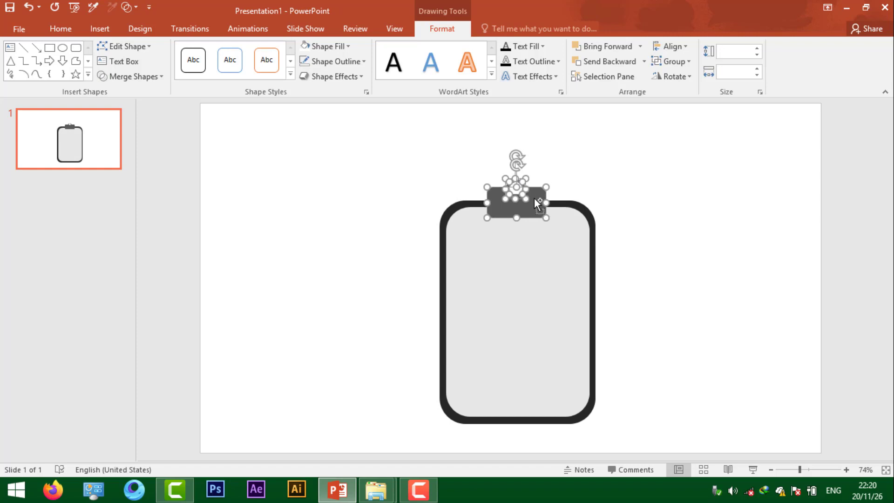
pyautogui.keyDown('shift'); pyautogui.click(565, 244); pyautogui.keyUp('shift')
pyautogui.keyDown('shift'); pyautogui.click(594, 233); pyautogui.keyUp('shift')
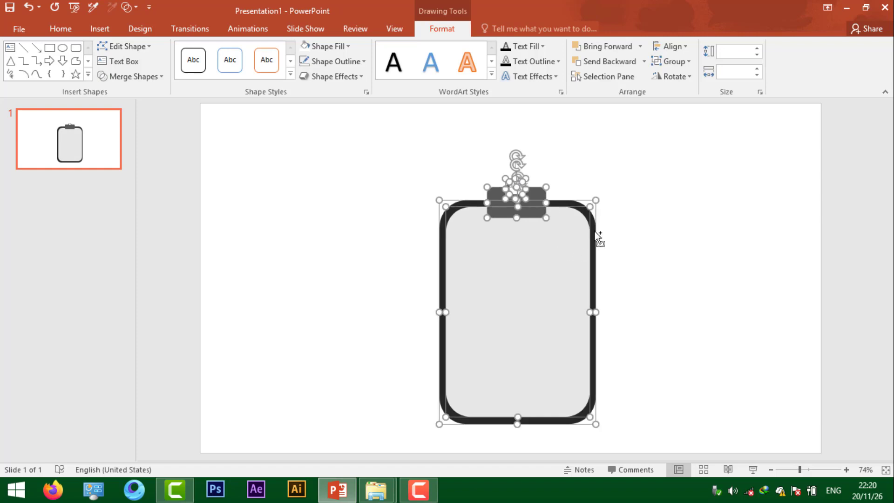
pyautogui.rightClick(540, 235)
pyautogui.moveTo(572, 310)
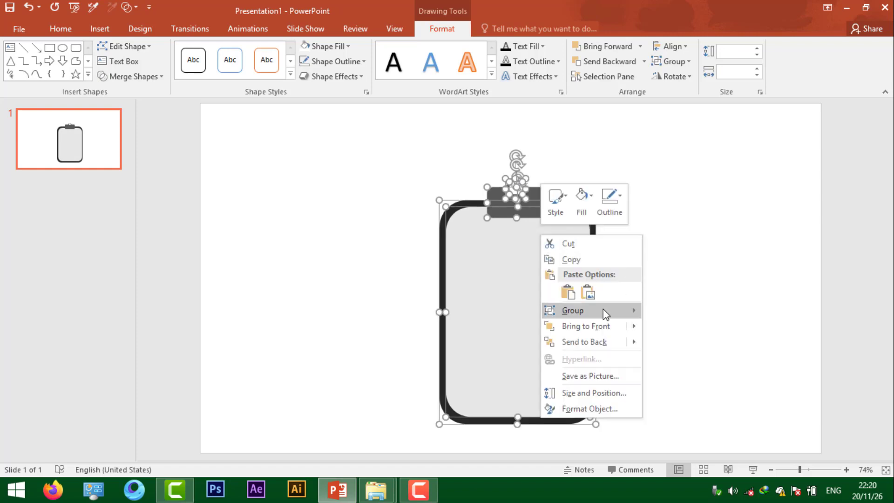
pyautogui.click(670, 311)
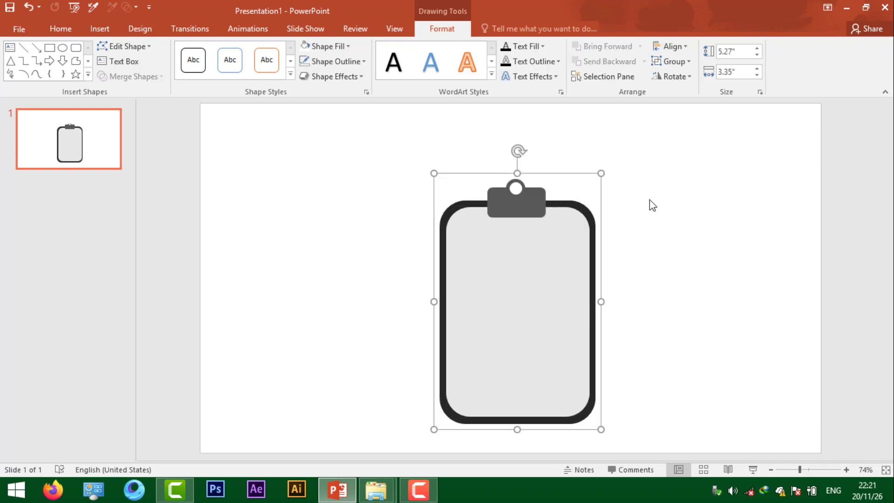
# Step: Move the grouped clipboard left of the slide centre
pyautogui.moveTo(554, 287); pyautogui.dragTo(483, 272)
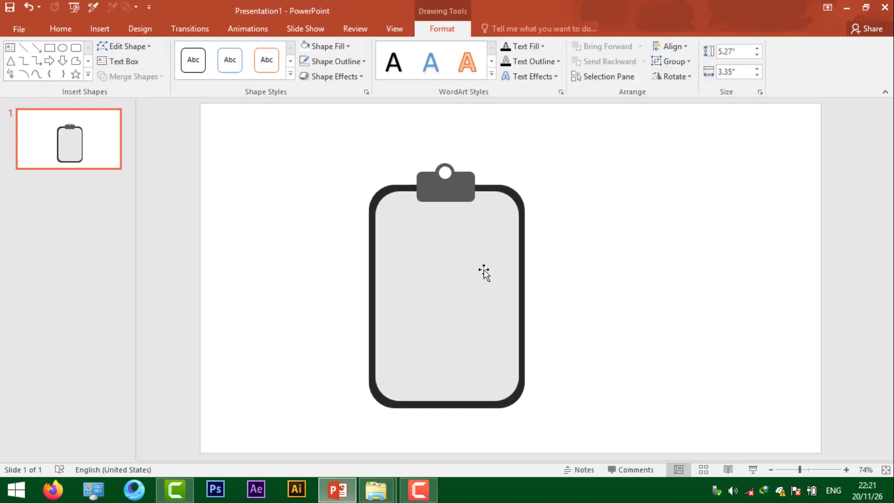
pyautogui.moveTo(417, 261); pyautogui.dragTo(394, 267)
pyautogui.click(613, 247)
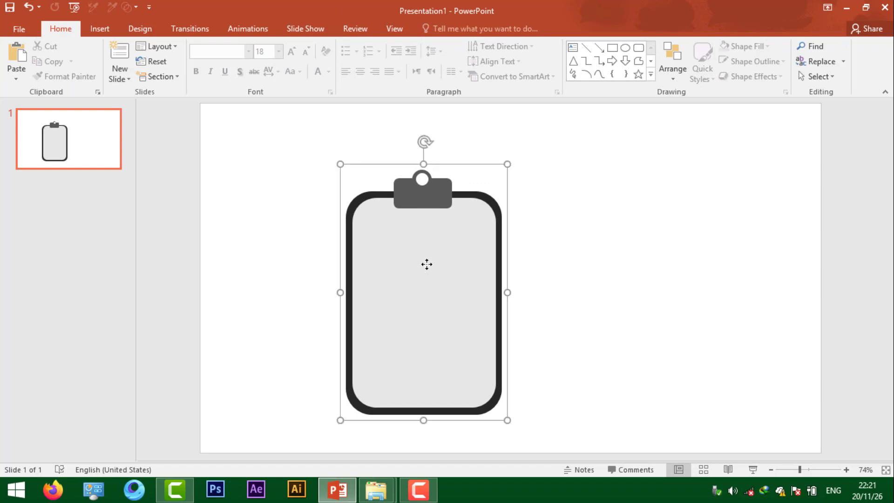
pyautogui.moveTo(425, 261); pyautogui.dragTo(408, 257)
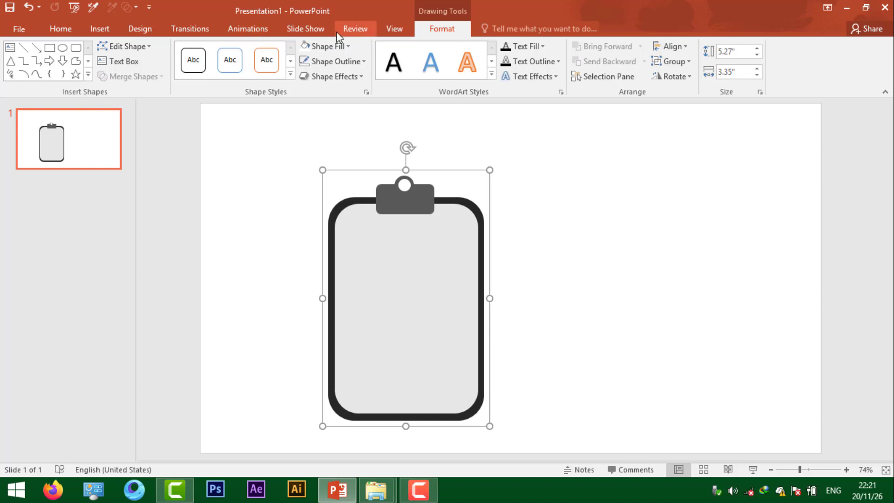
# Step: Insert a WordArt text box reading 'Sign Up'
pyautogui.click(103, 29)
pyautogui.click(601, 138)
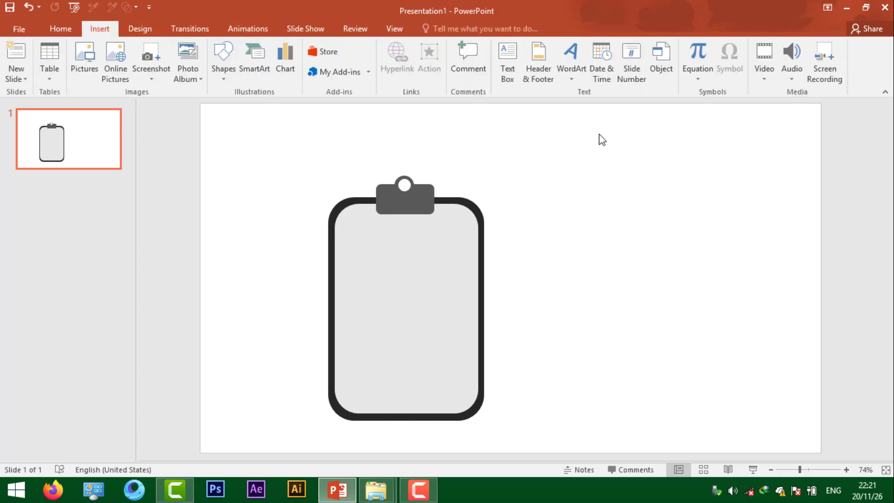
pyautogui.click(572, 65)
pyautogui.click(573, 107)
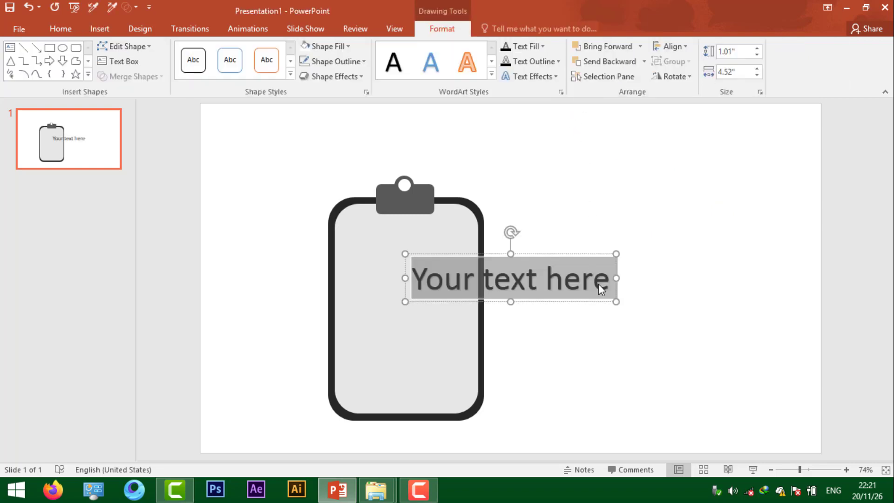
pyautogui.write('S')
pyautogui.press('BackSpace')
pyautogui.write('S')
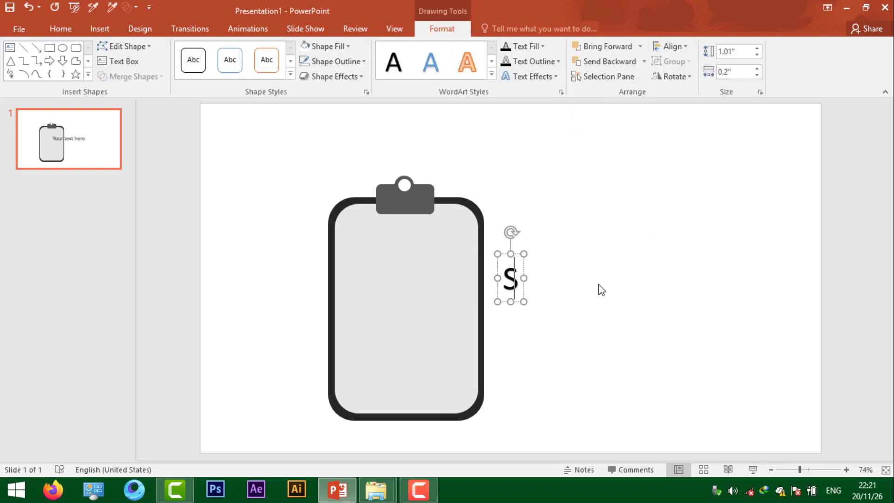
pyautogui.write('ign ')
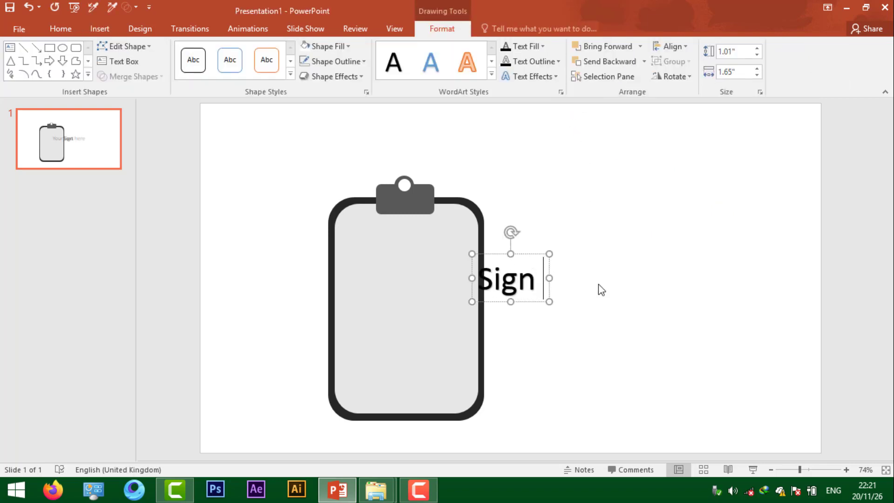
pyautogui.write('U')
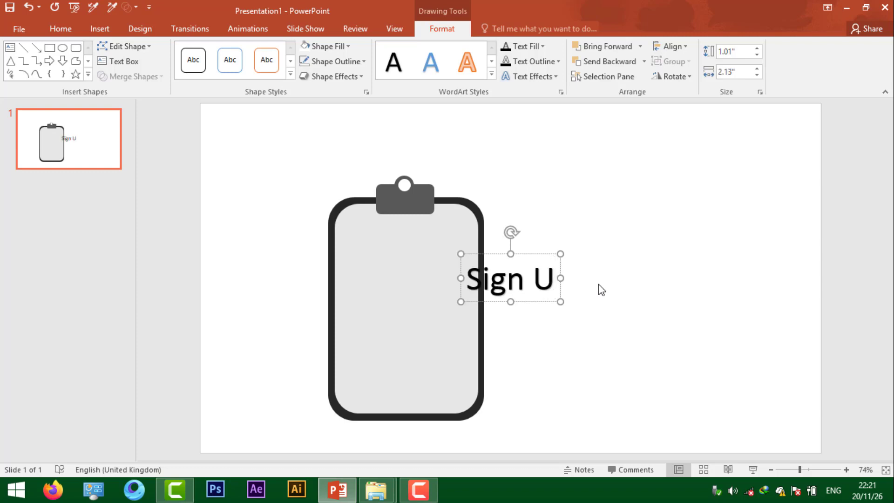
pyautogui.write('p')
# Step: Move the Sign Up text right of the clipboard and select all its text
pyautogui.moveTo(529, 254); pyautogui.dragTo(645, 241)
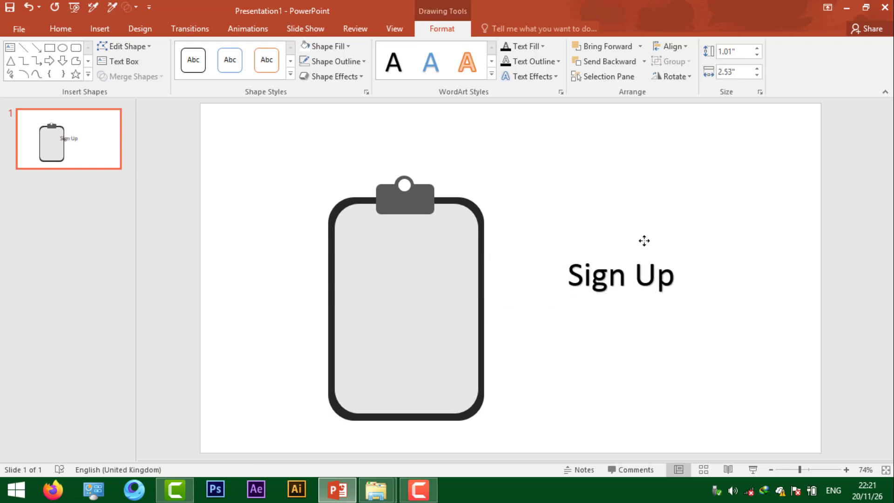
pyautogui.click(653, 282)
pyautogui.tripleClick(653, 282)
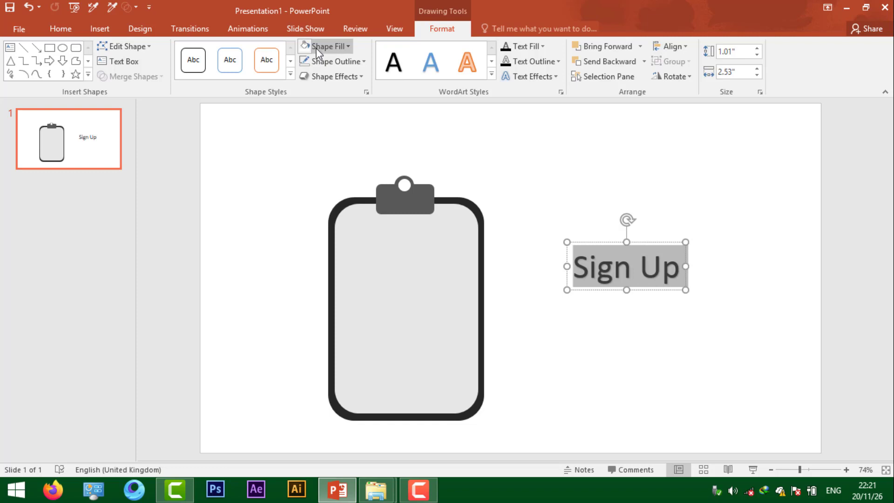
# Step: Colour the Sign Up text dark grey
pyautogui.click(346, 44)
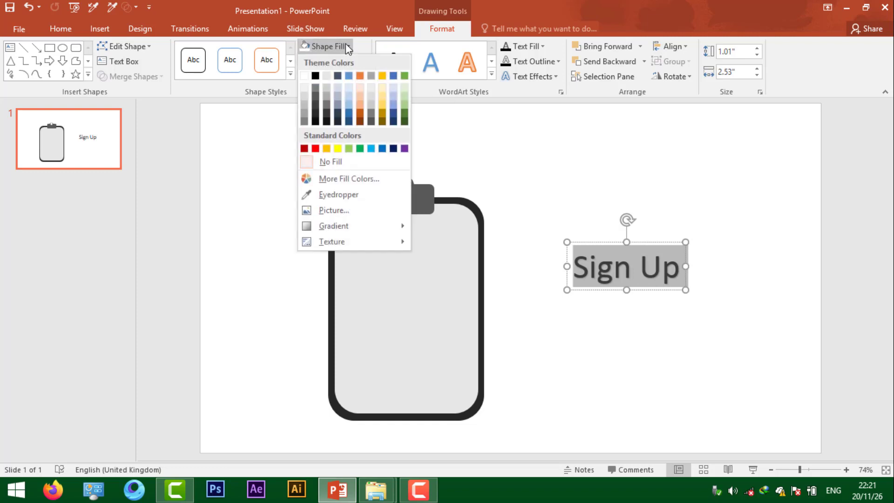
pyautogui.click(346, 43)
pyautogui.click(64, 34)
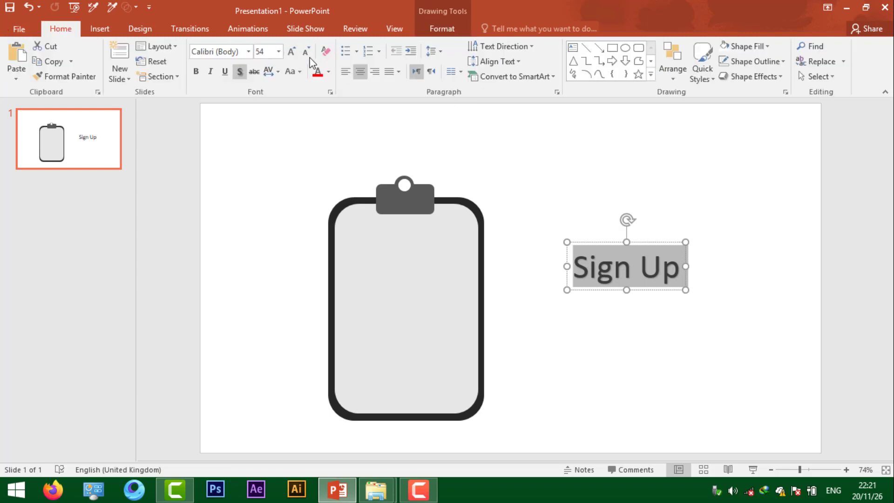
pyautogui.click(321, 71)
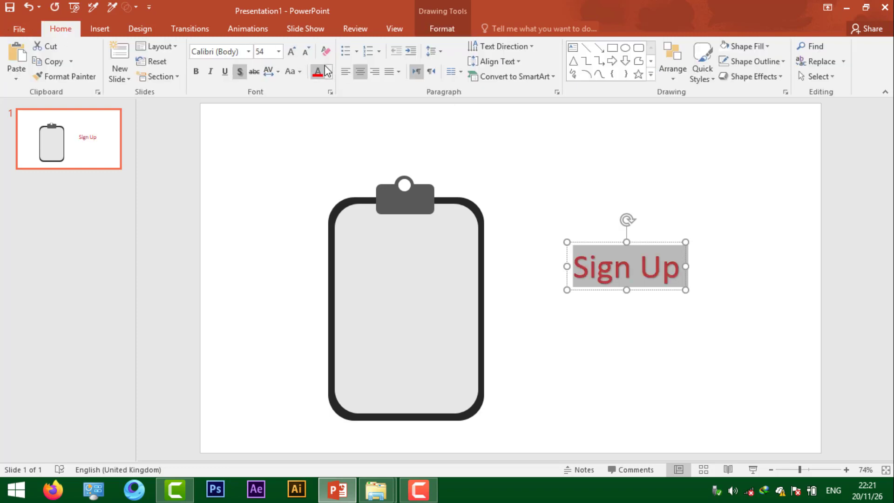
pyautogui.click(329, 71)
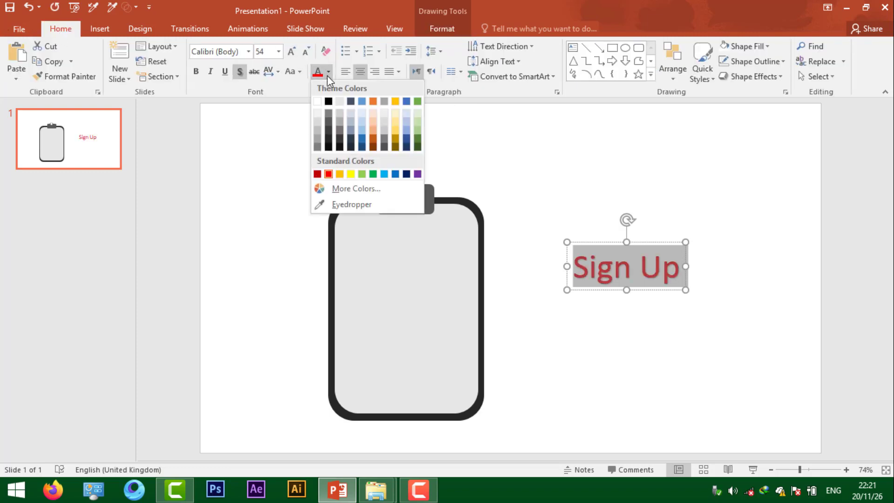
pyautogui.click(328, 142)
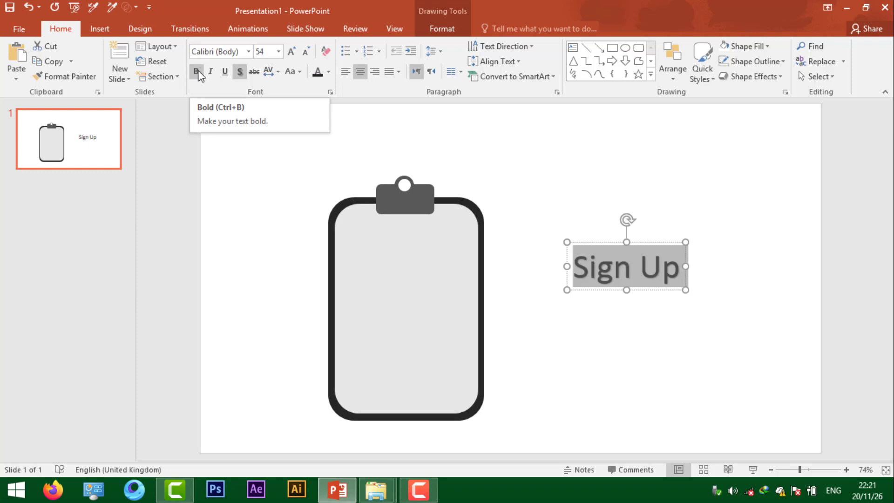
# Step: Set Sign Up to bold Cairo at 44 pt
pyautogui.click(236, 51)
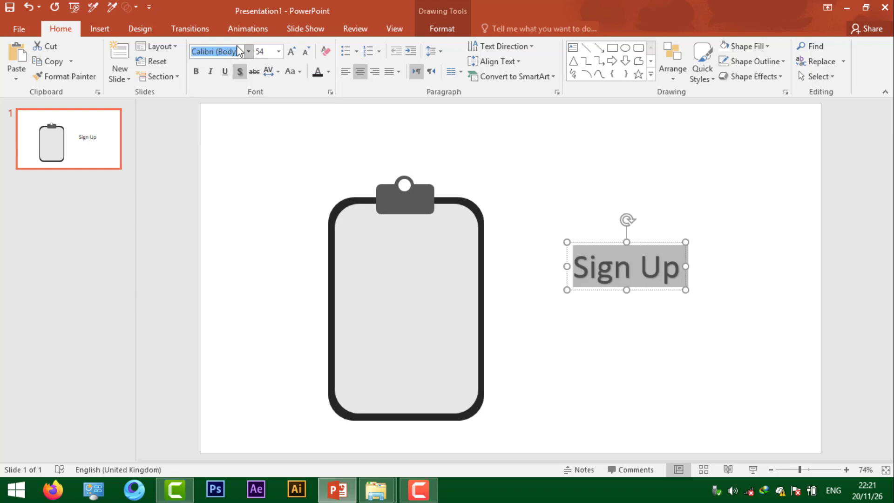
pyautogui.write('Ca')
pyautogui.write('iro')
pyautogui.press('Return')
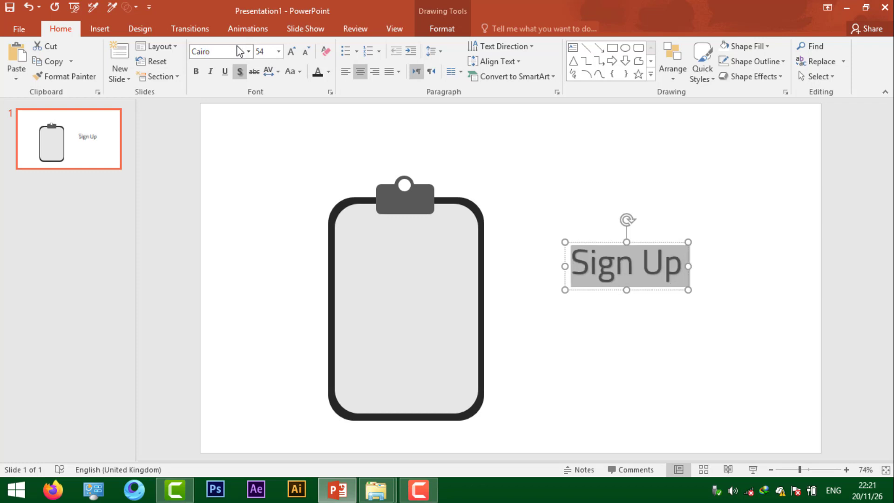
pyautogui.click(306, 52)
pyautogui.click(305, 52)
pyautogui.click(306, 51)
pyautogui.click(306, 52)
pyautogui.click(195, 72)
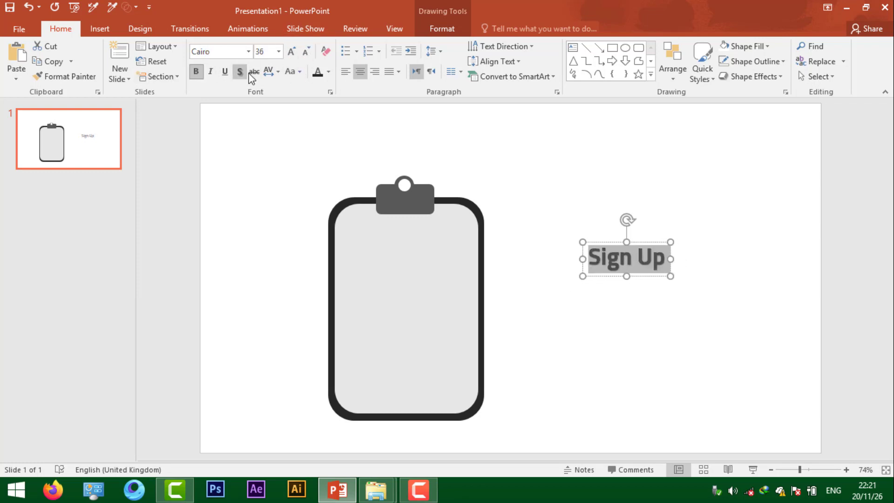
pyautogui.click(291, 51)
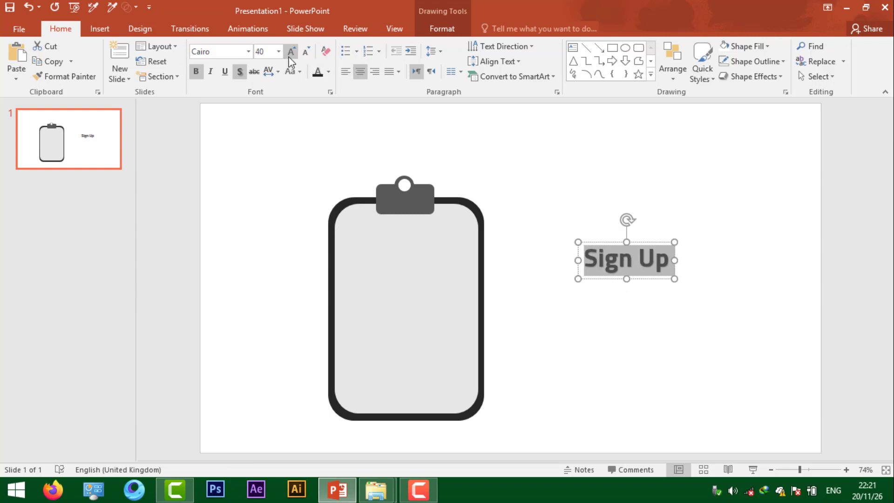
pyautogui.click(291, 51)
pyautogui.click(587, 242)
# Step: Move Sign Up onto the clipboard top and widen the clipboard slightly to the right
pyautogui.moveTo(587, 242); pyautogui.dragTo(432, 220)
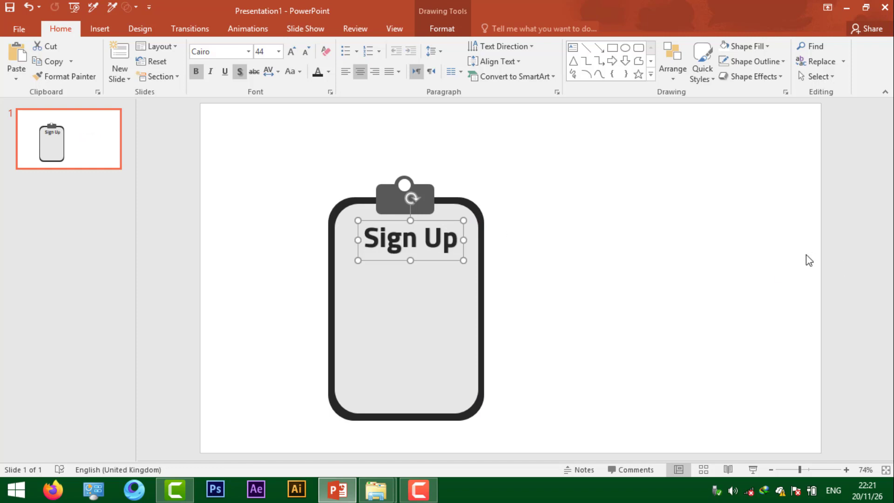
pyautogui.hotkey('ctrl', 'z')
pyautogui.hotkey('ctrl', 'z')
pyautogui.hotkey('ctrl', 'z')
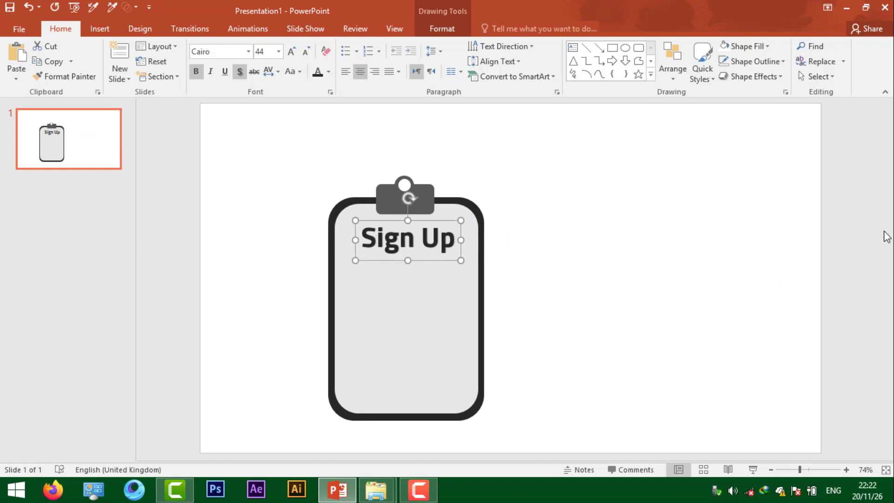
pyautogui.click(463, 300)
pyautogui.moveTo(489, 298); pyautogui.dragTo(507, 298)
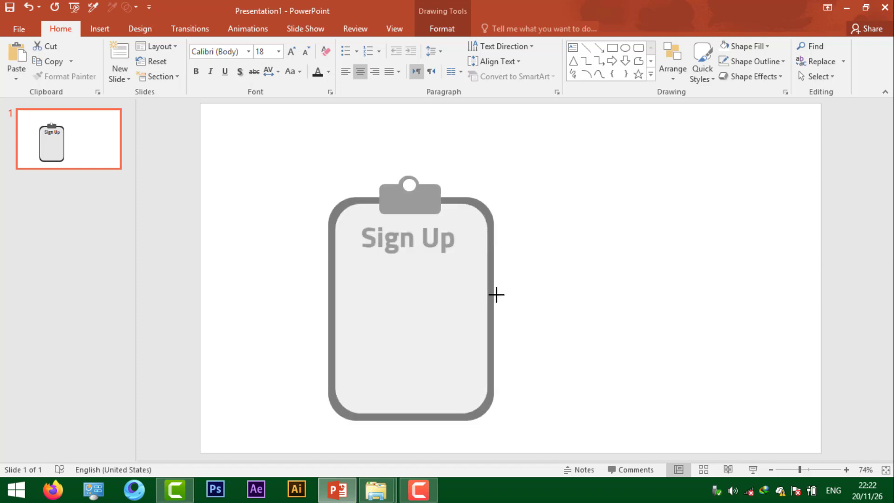
pyautogui.click(583, 245)
# Step: Nudge the Sign Up text with the arrow keys until it is centred on the clipboard
pyautogui.click(419, 236)
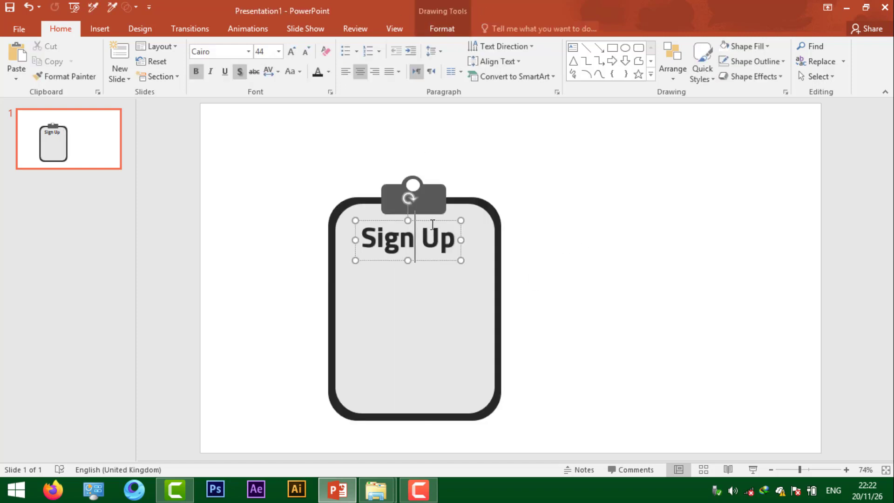
pyautogui.press('Right')
pyautogui.press('Right')
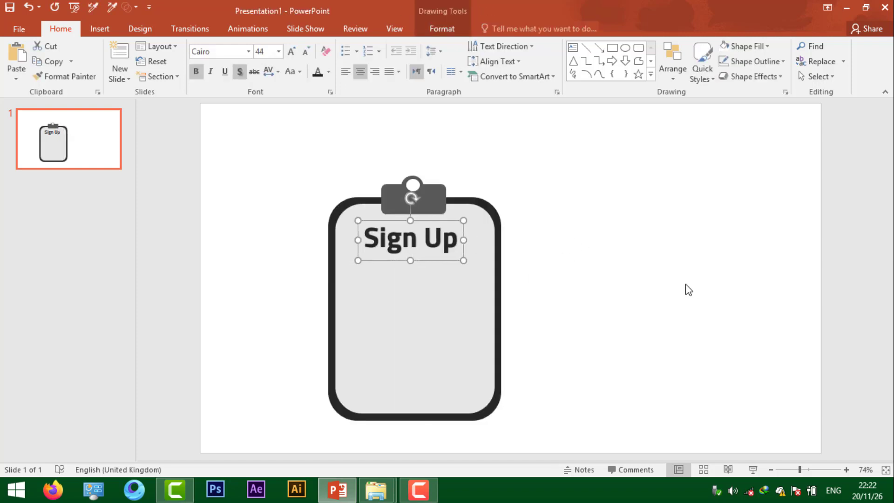
pyautogui.press('Right')
pyautogui.press('Right')
pyautogui.press('Right')
pyautogui.press('Right')
pyautogui.press('Right')
pyautogui.press('Right')
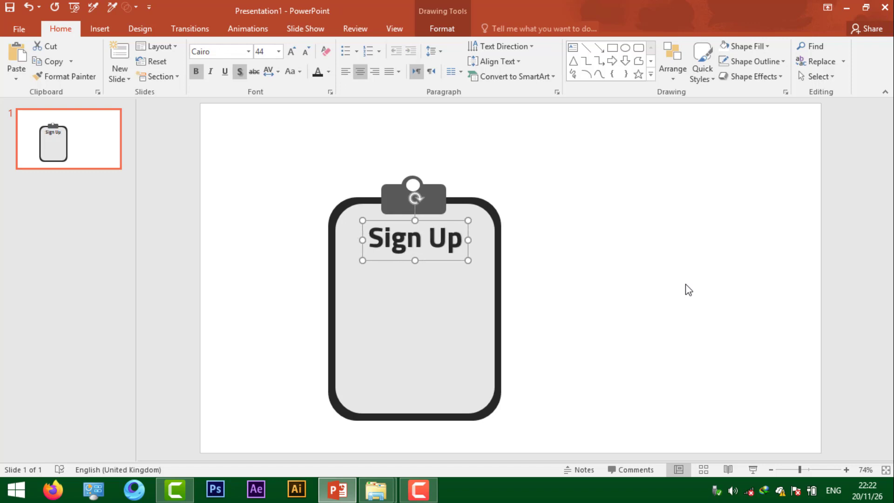
pyautogui.press('Right')
pyautogui.press('Right')
pyautogui.press('Right')
pyautogui.press('Left')
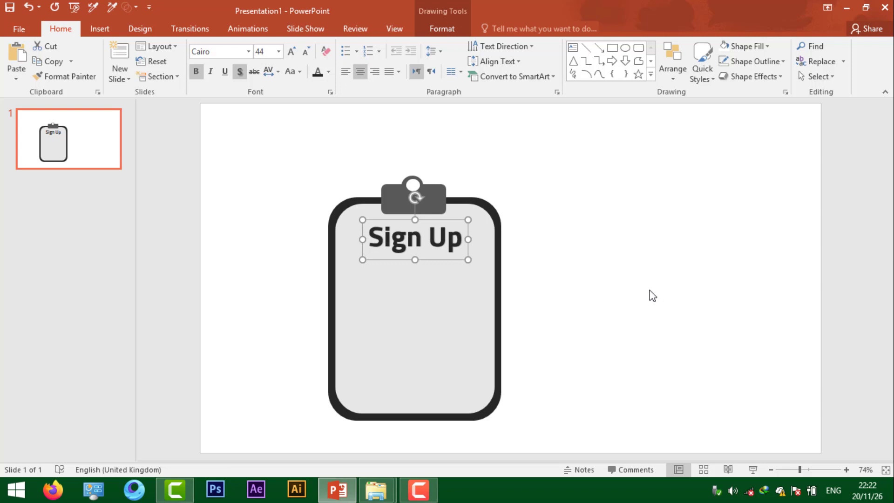
pyautogui.click(589, 279)
pyautogui.click(421, 230)
# Step: Place a copy of Sign Up right of the clipboard and retype it as 'F Name :'
pyautogui.moveTo(461, 260); pyautogui.dragTo(667, 243)
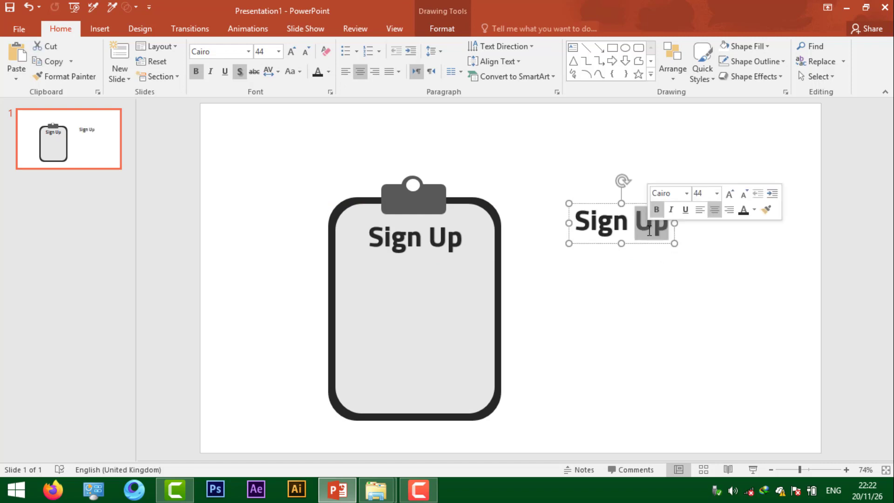
pyautogui.tripleClick(649, 231)
pyautogui.write('f')
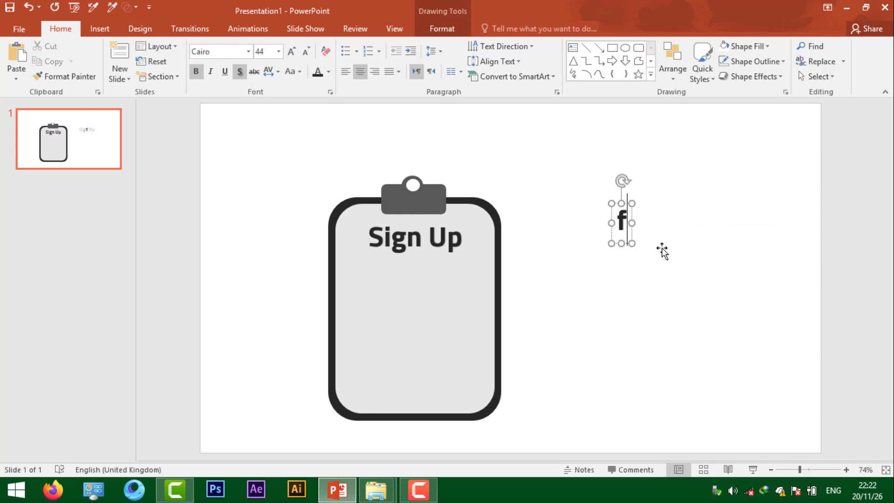
pyautogui.press('BackSpace')
pyautogui.write('F')
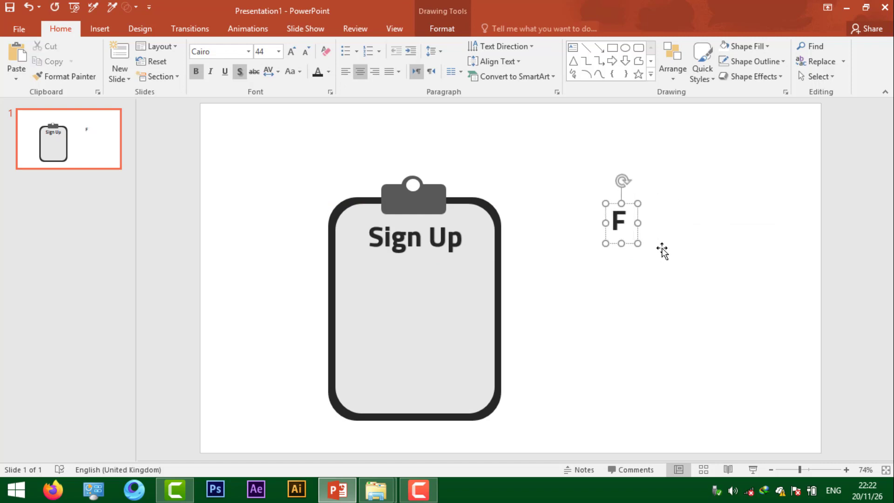
pyautogui.write(' Nq')
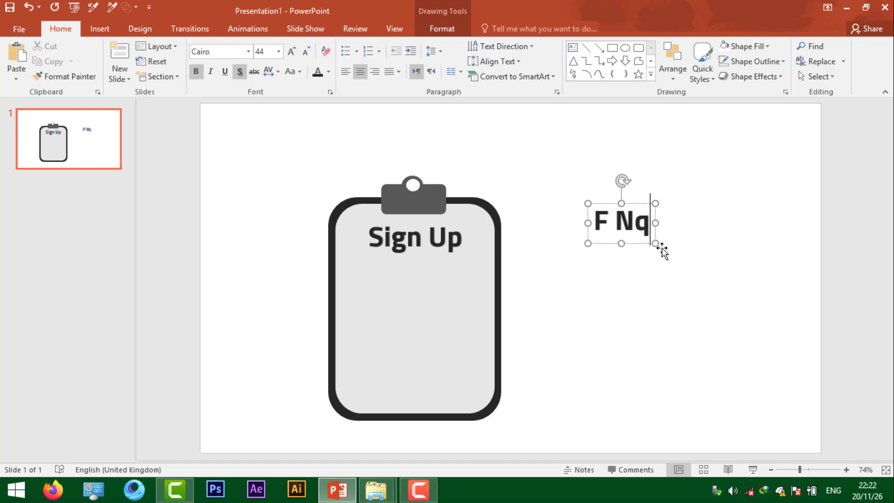
pyautogui.write(';e')
pyautogui.press('BackSpace')
pyautogui.press('BackSpace')
pyautogui.press('BackSpace')
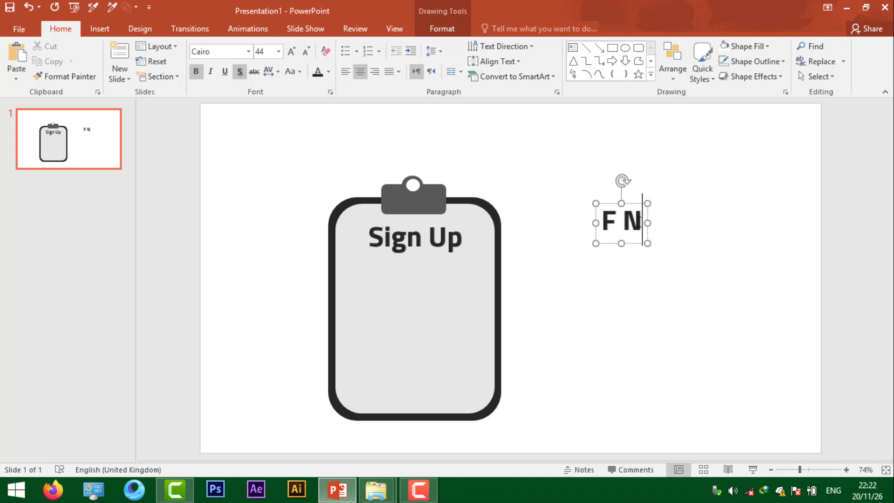
pyautogui.write('am')
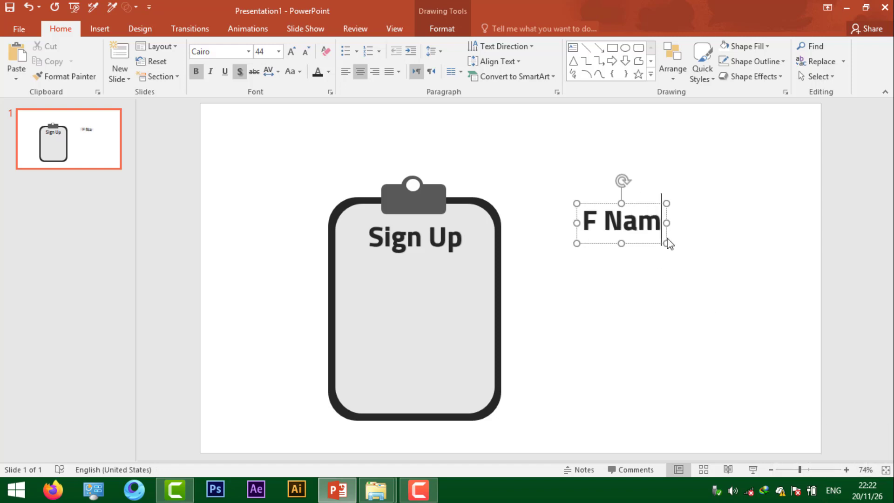
pyautogui.write('e :')
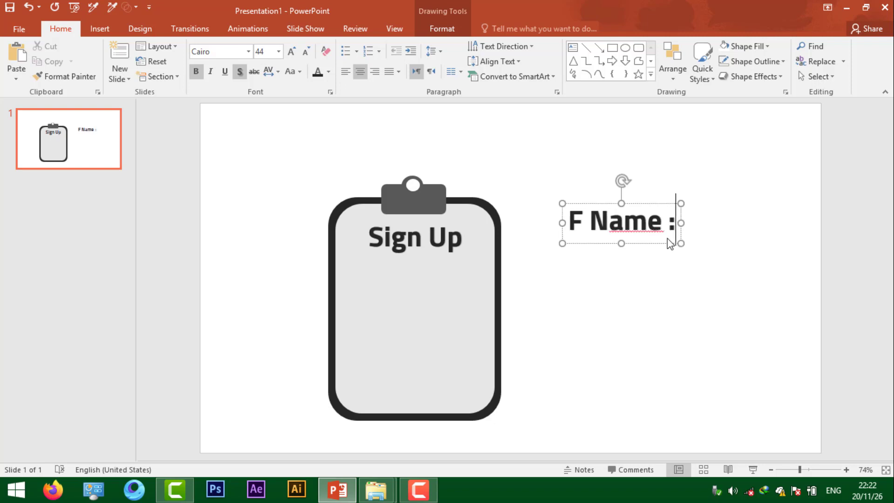
# Step: Resize the F Name label text to 24 pt
pyautogui.tripleClick(647, 219)
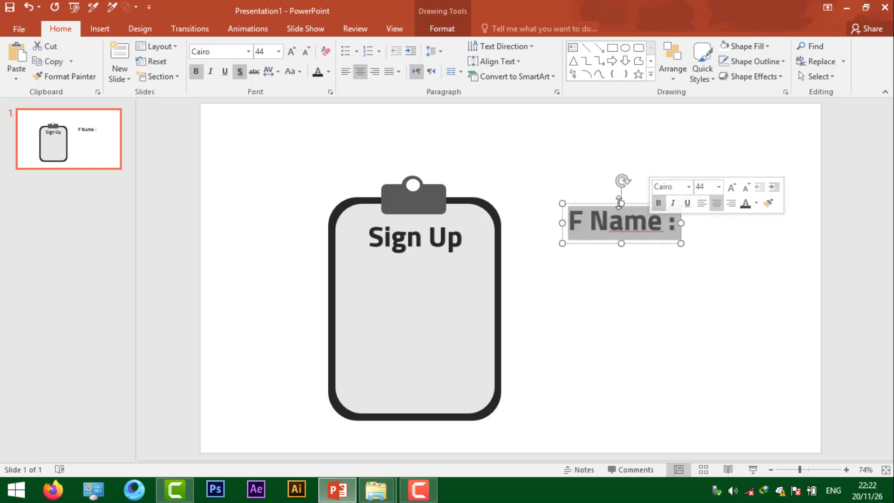
pyautogui.click(745, 188)
pyautogui.click(745, 188)
pyautogui.click(745, 188)
pyautogui.click(750, 189)
pyautogui.click(750, 188)
pyautogui.click(749, 186)
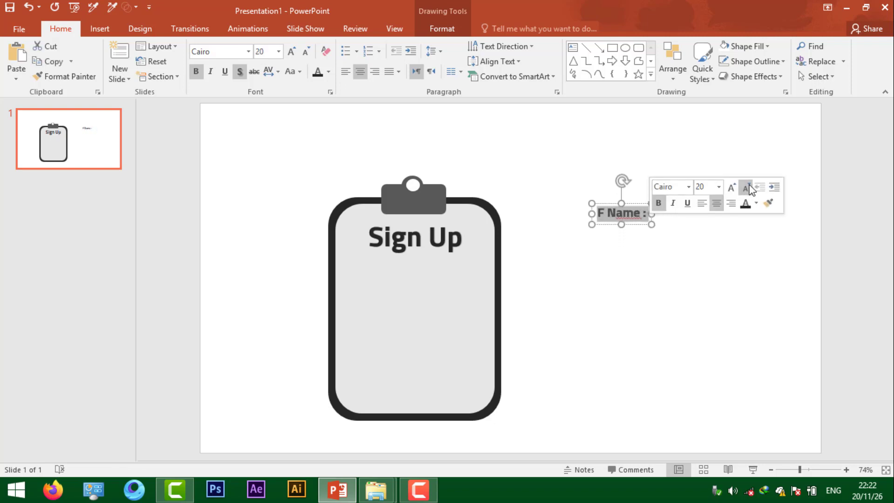
pyautogui.click(733, 188)
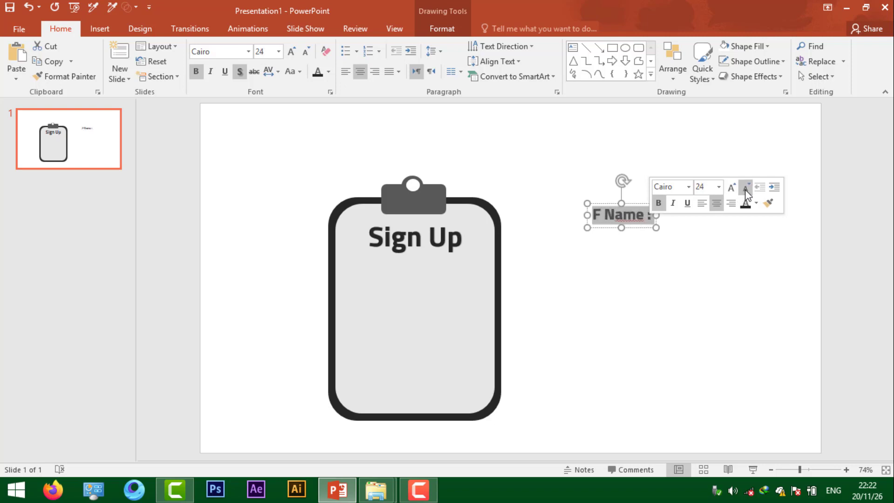
pyautogui.press('Escape')
pyautogui.press('Escape')
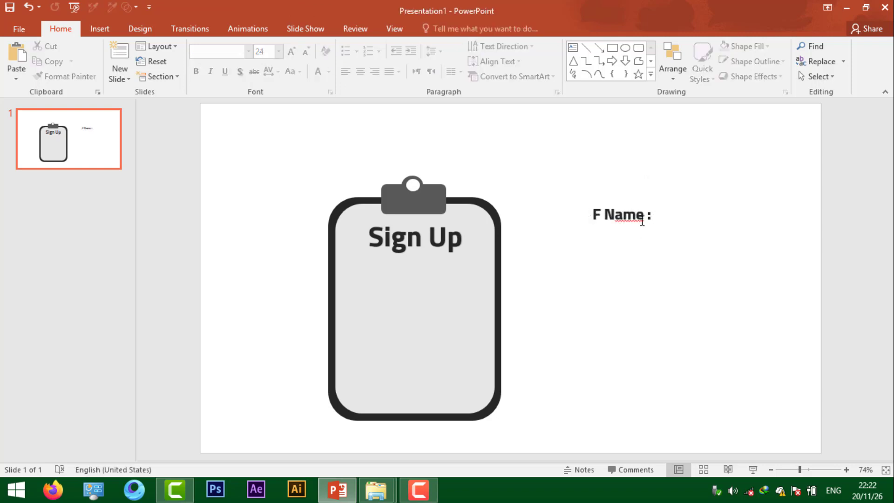
# Step: Copy the F Name label below itself and change it to 'L Name :'
pyautogui.click(637, 224)
pyautogui.moveTo(643, 205); pyautogui.dragTo(644, 237)
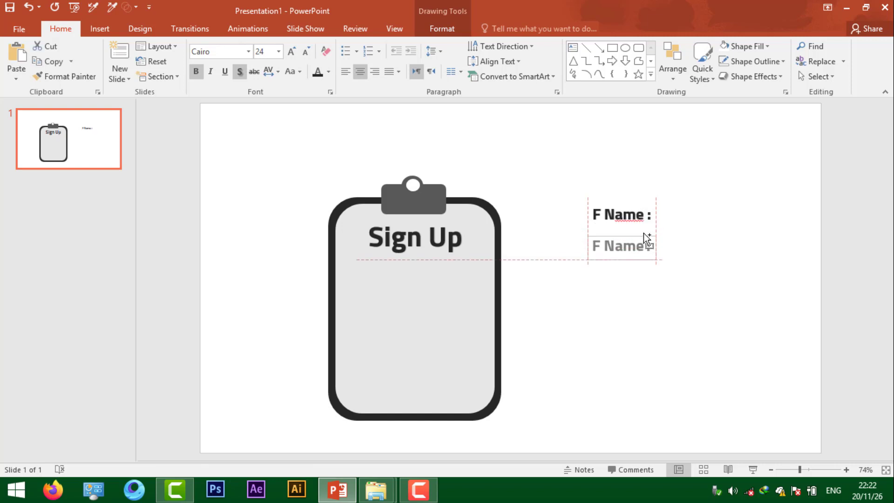
pyautogui.click(600, 246)
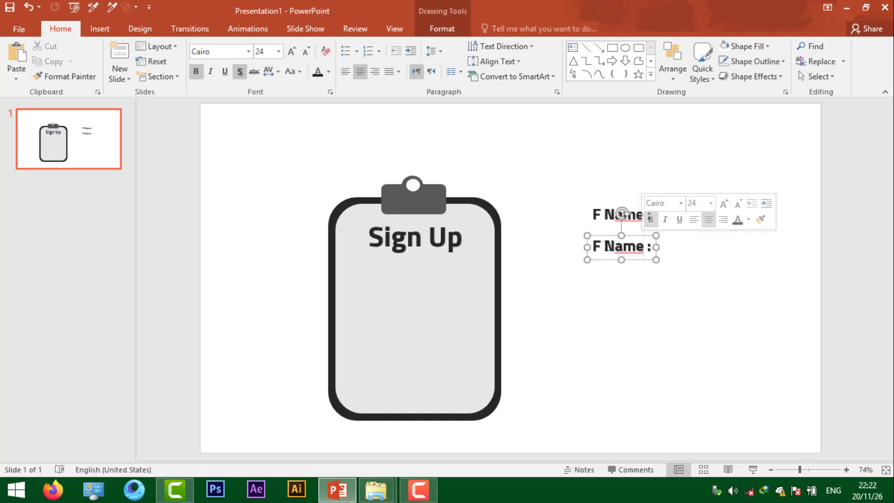
pyautogui.doubleClick(599, 244)
pyautogui.write('L')
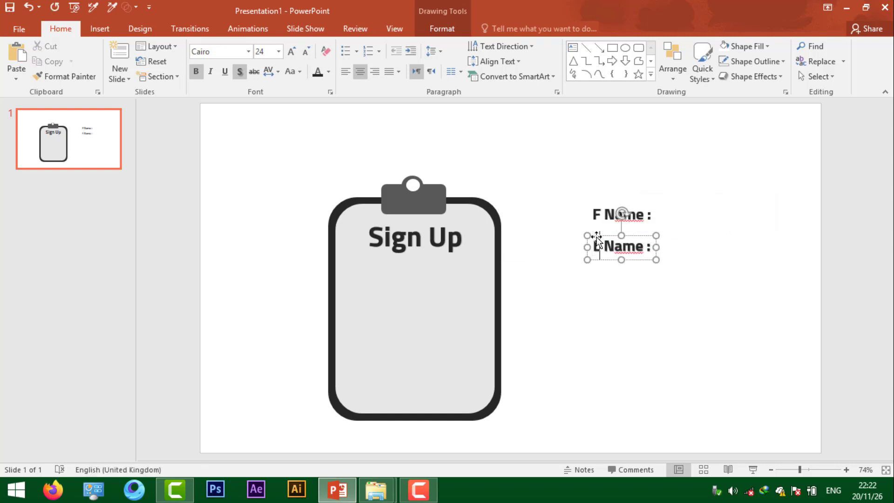
pyautogui.click(587, 297)
# Step: Copy the L Name label below it and retype it as 'Age :'
pyautogui.click(614, 245)
pyautogui.moveTo(633, 261)
pyautogui.mouseDown()
pyautogui.moveTo(634, 293)
pyautogui.moveTo(591, 280)
pyautogui.mouseUp()
pyautogui.click(643, 278)
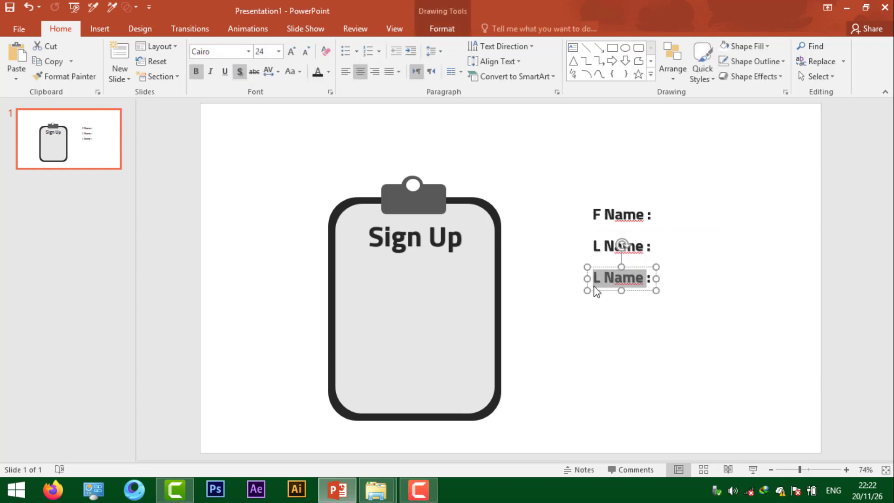
pyautogui.write('a')
pyautogui.press('BackSpace')
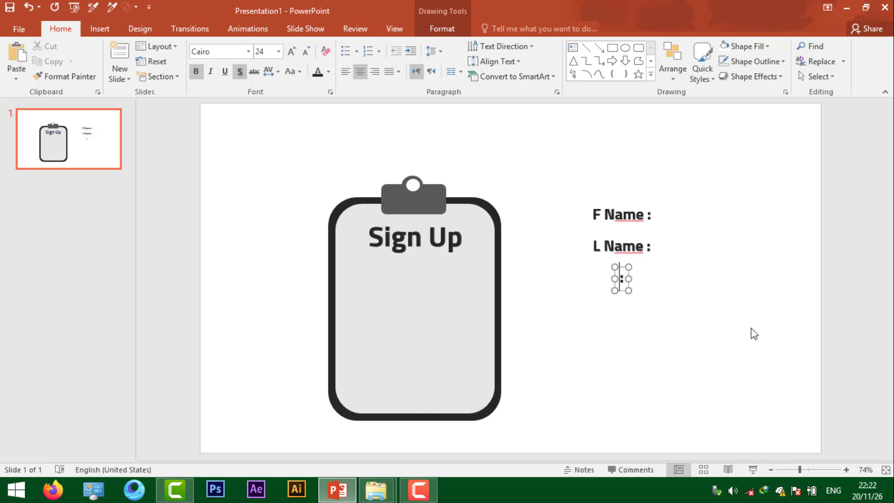
pyautogui.write('Age')
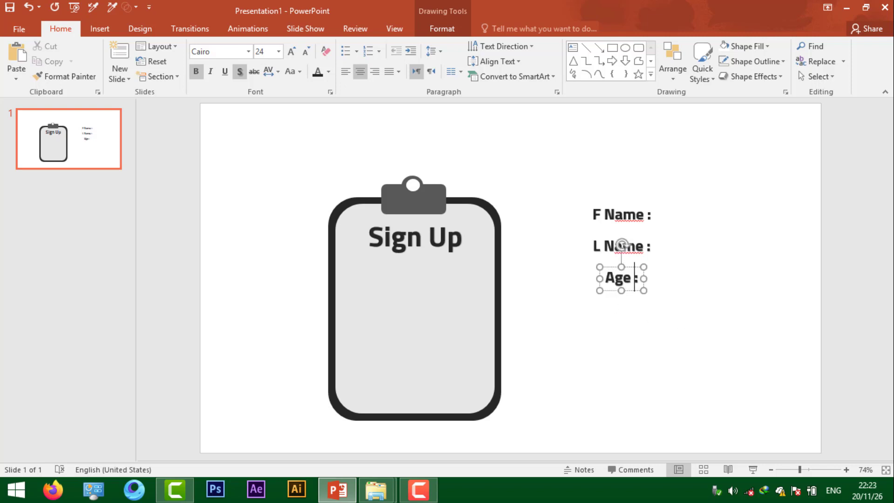
pyautogui.click(677, 319)
# Step: Add another copy below Age and retype it as 'Phone :'
pyautogui.click(624, 247)
pyautogui.moveTo(648, 259)
pyautogui.mouseDown()
pyautogui.moveTo(647, 326)
pyautogui.moveTo(592, 331)
pyautogui.mouseUp()
pyautogui.write('Ph')
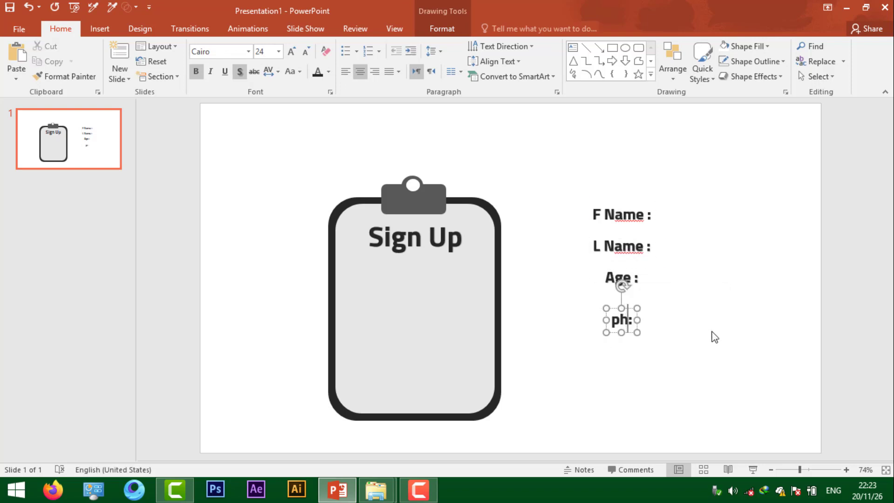
pyautogui.write('one')
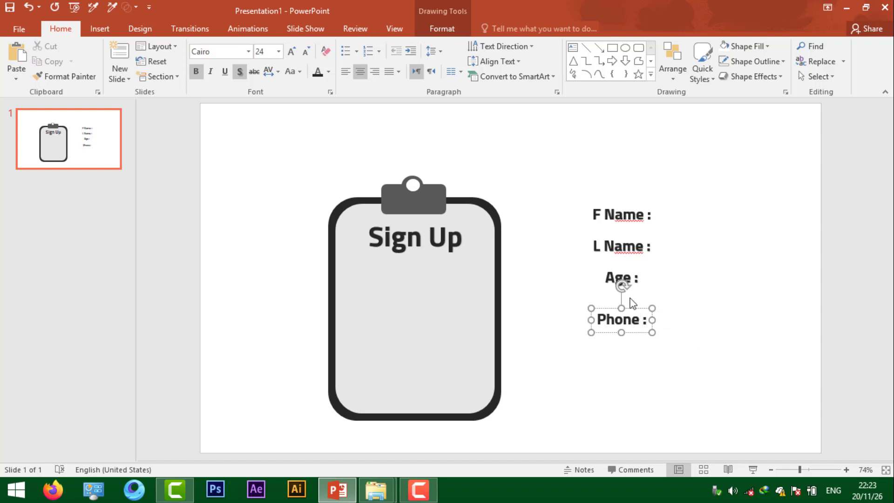
pyautogui.click(684, 250)
pyautogui.click(614, 217)
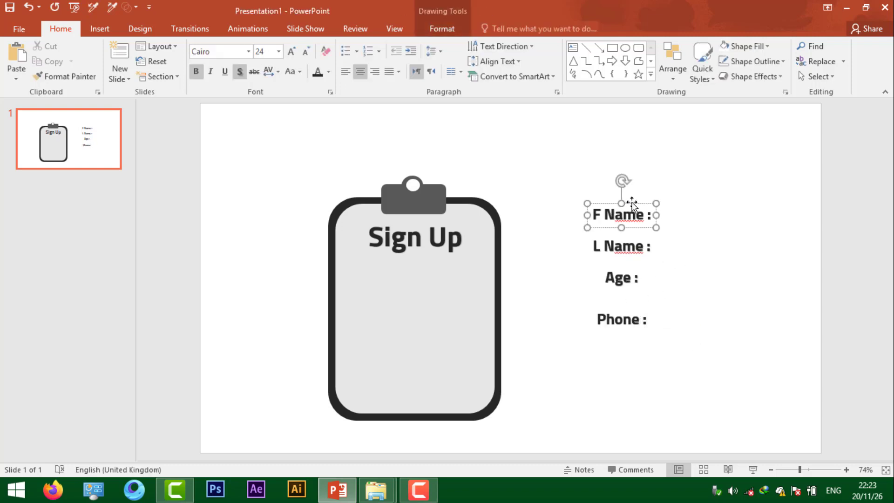
# Step: Move the F Name, L Name, Age and Phone labels into the clipboard under Sign Up, aligned
pyautogui.moveTo(632, 204); pyautogui.dragTo(388, 267)
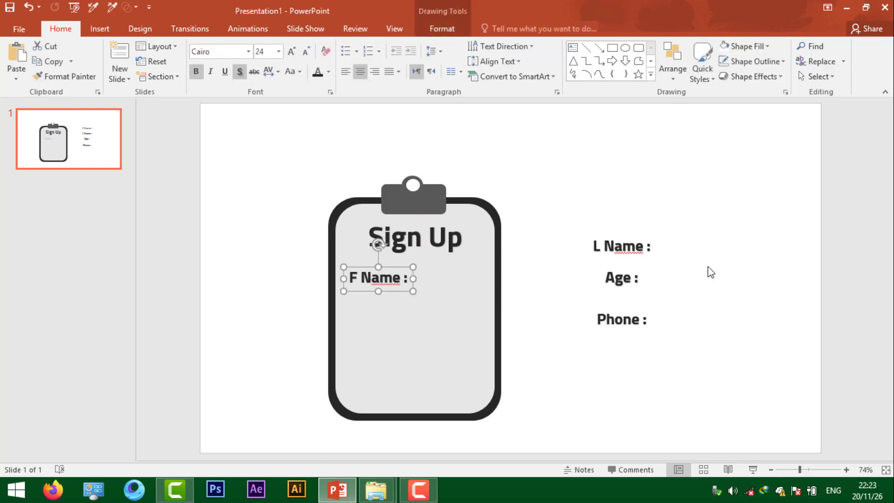
pyautogui.press('Left')
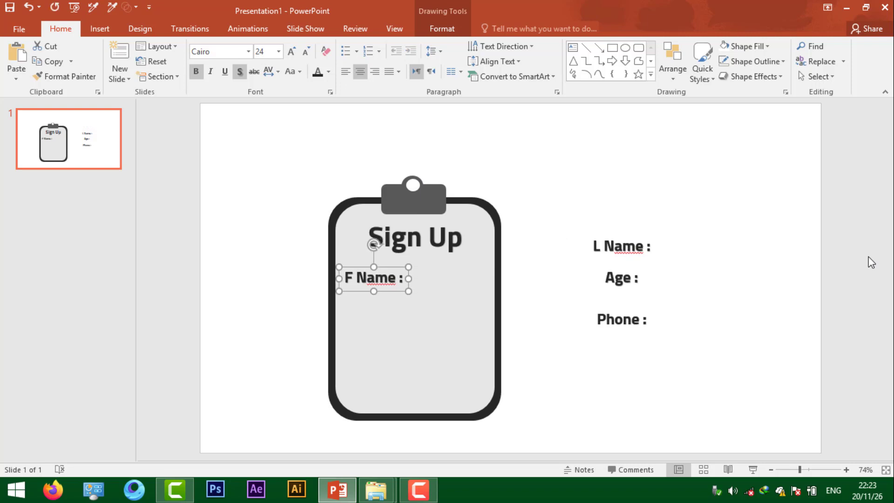
pyautogui.hotkey('ctrl', 'Left')
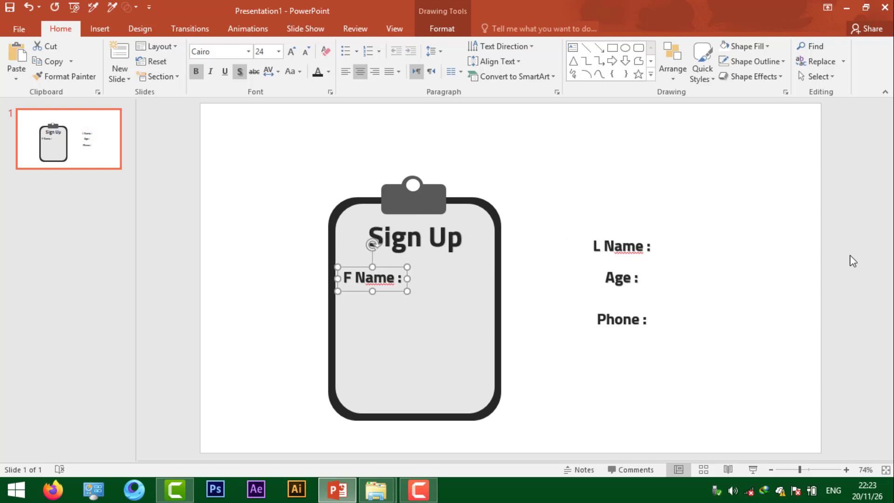
pyautogui.moveTo(643, 246); pyautogui.dragTo(387, 296)
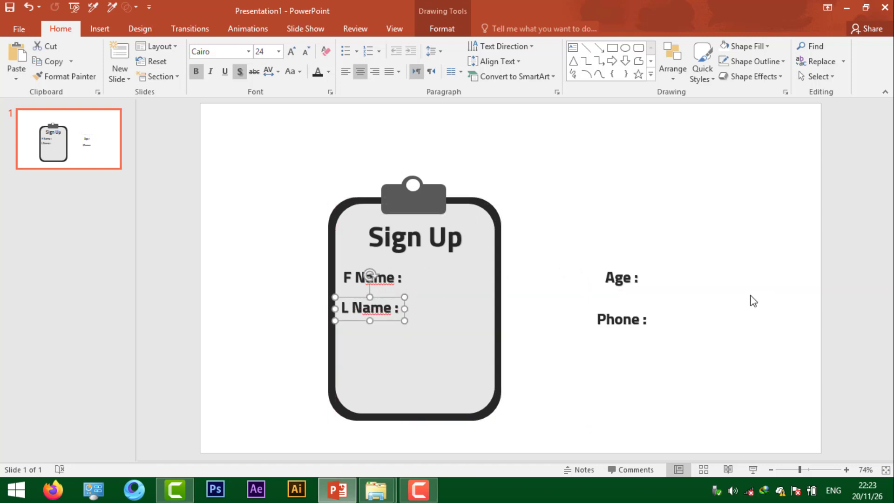
pyautogui.hotkey('ctrl', 'z')
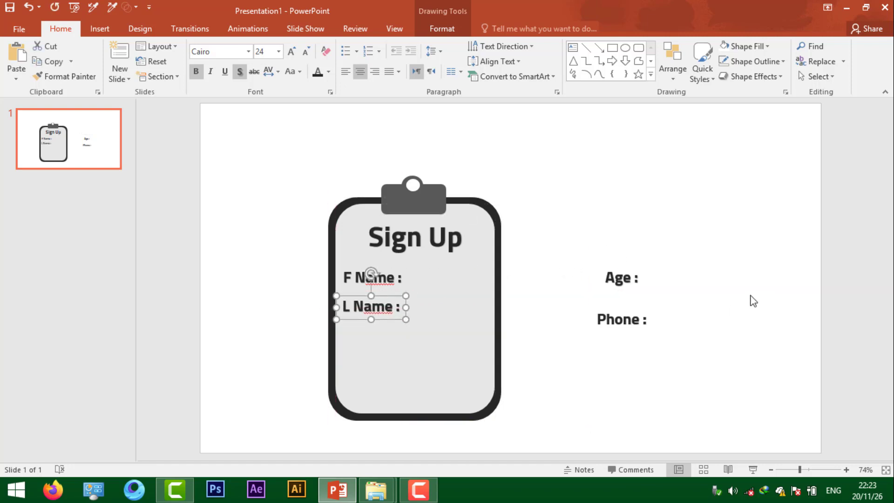
pyautogui.hotkey('ctrl', 'z')
pyautogui.hotkey('ctrl', 'z')
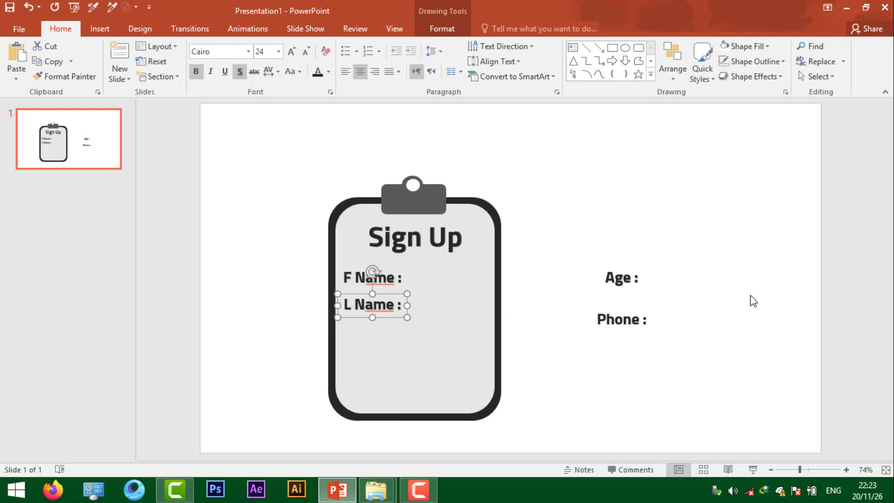
pyautogui.click(603, 284)
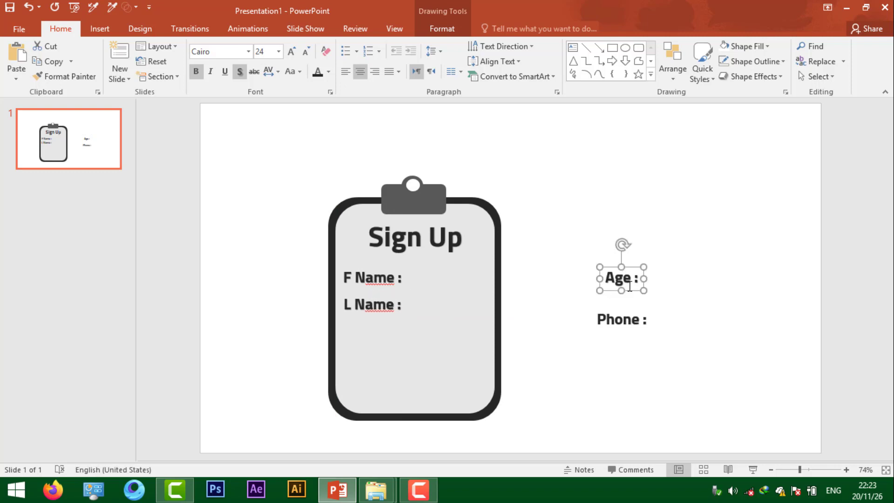
pyautogui.moveTo(627, 264)
pyautogui.mouseDown()
pyautogui.moveTo(425, 319)
pyautogui.moveTo(410, 309)
pyautogui.moveTo(365, 317)
pyautogui.mouseUp()
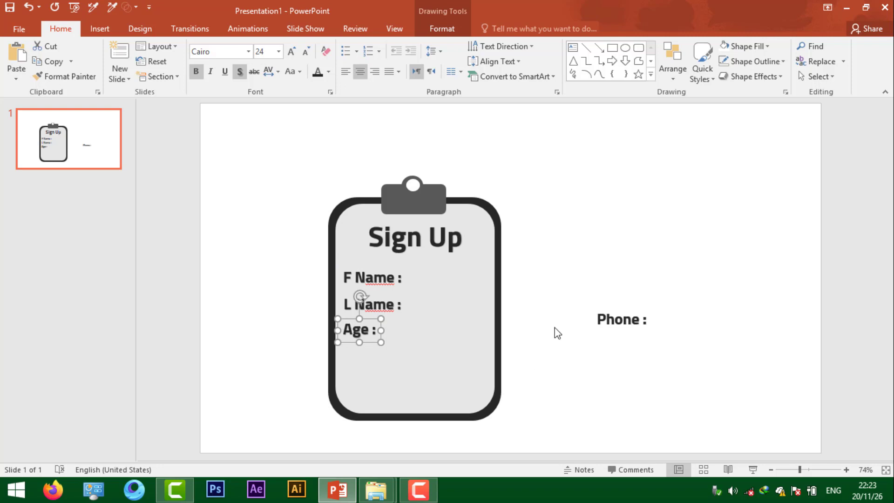
pyautogui.click(605, 320)
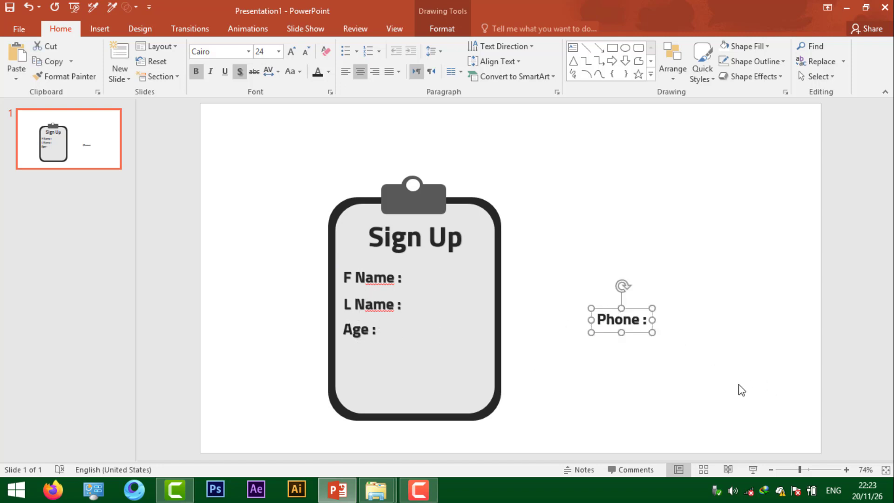
pyautogui.moveTo(613, 310); pyautogui.dragTo(356, 344)
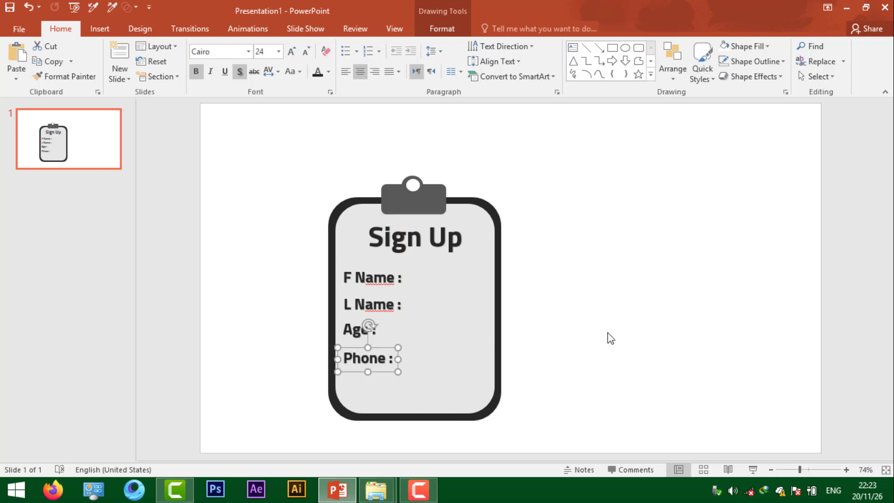
pyautogui.click(610, 338)
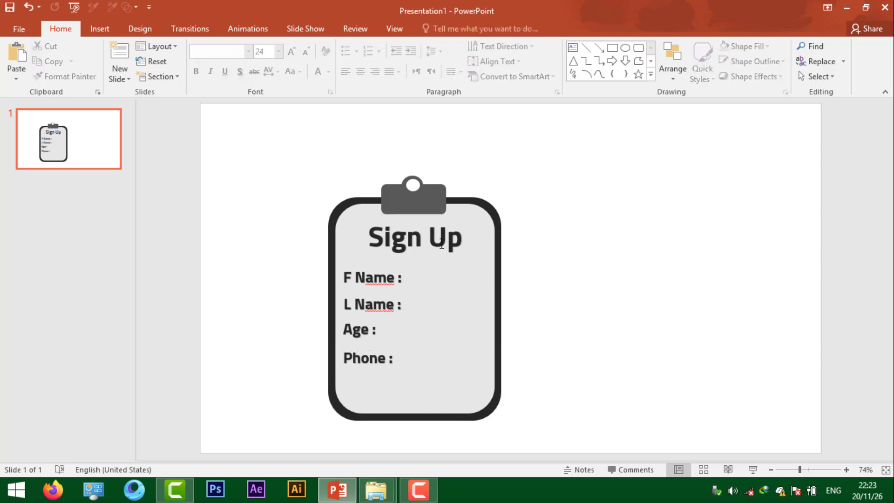
# Step: Open the Selection Pane and ungroup the clipboard's Group 10 into separate shapes
pyautogui.click(498, 250)
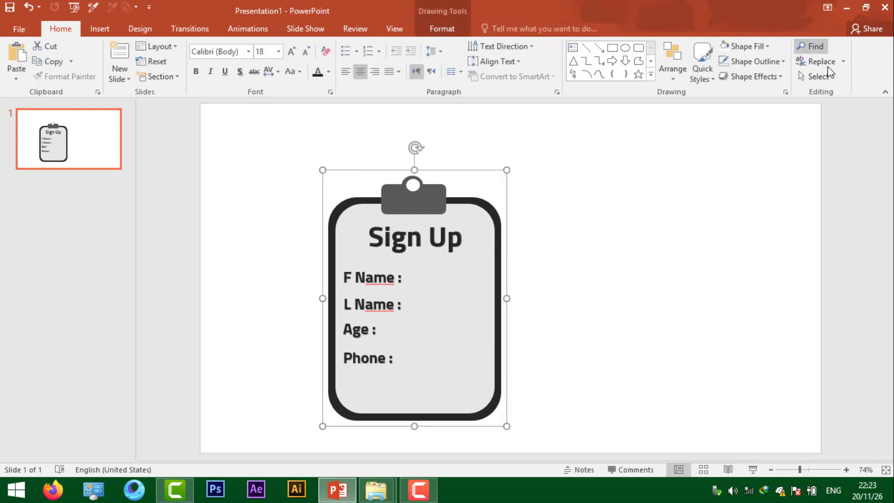
pyautogui.click(832, 77)
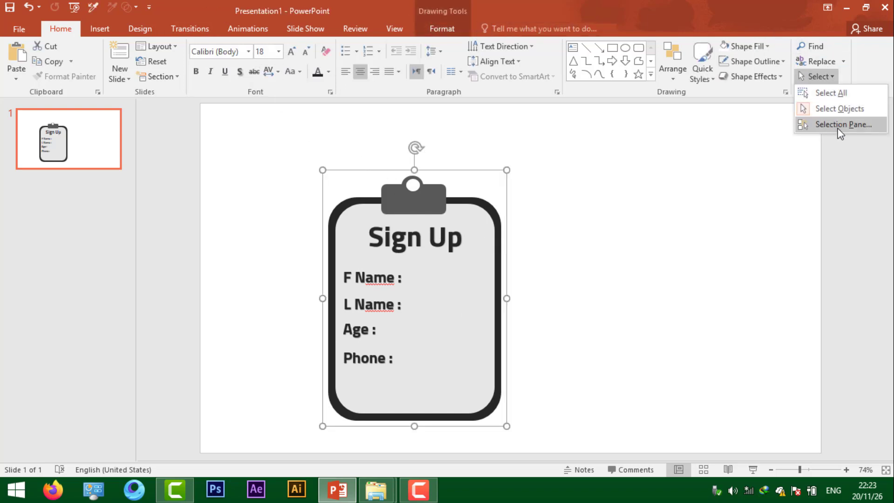
pyautogui.click(840, 125)
pyautogui.click(750, 219)
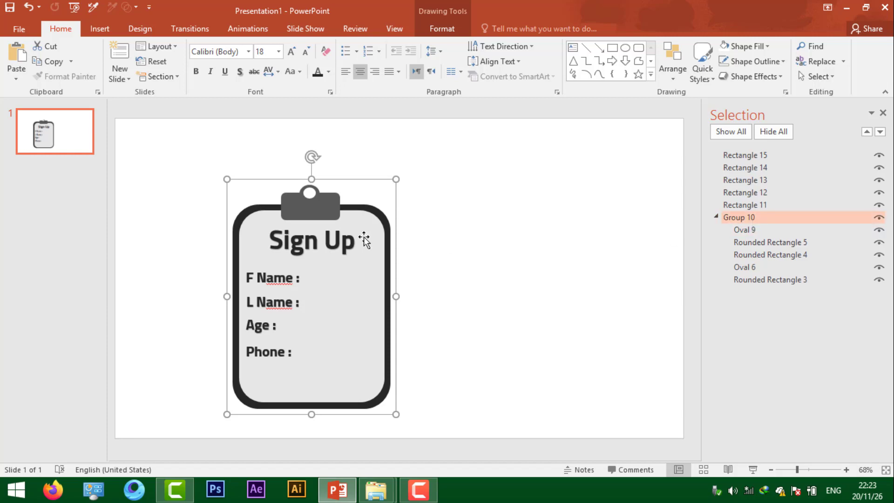
pyautogui.rightClick(384, 223)
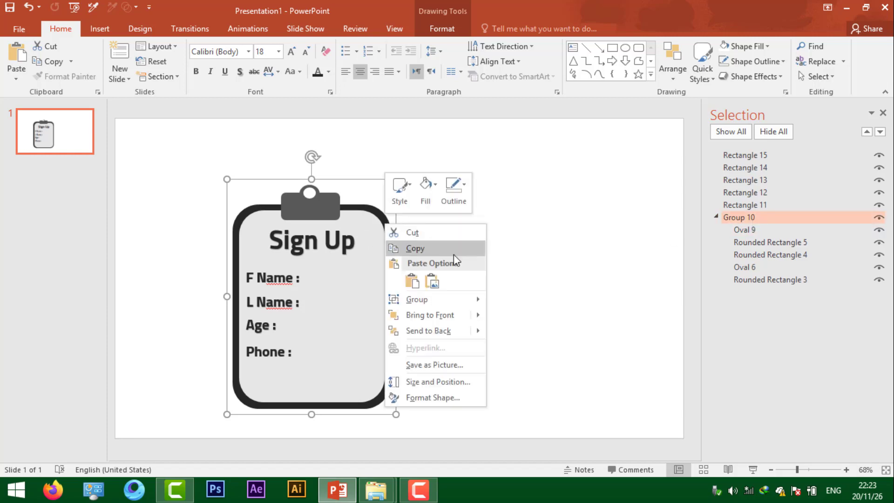
pyautogui.moveTo(433, 299)
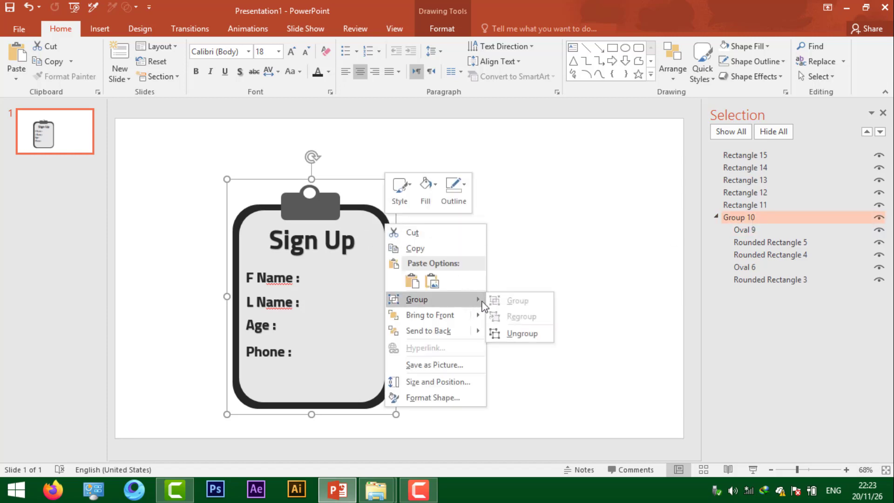
pyautogui.click(522, 333)
pyautogui.doubleClick(745, 268)
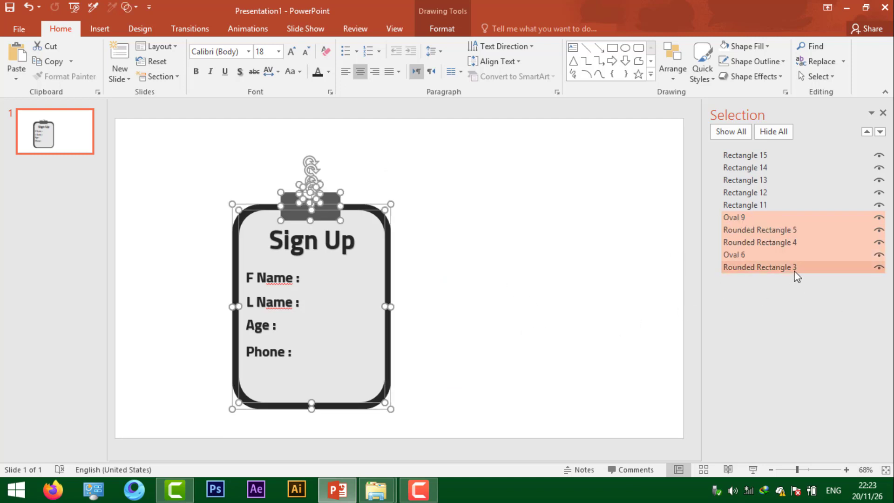
pyautogui.click(743, 158)
# Step: Select all text rectangles, ovals and rounded rectangles and group them as Group 16
pyautogui.click(673, 173)
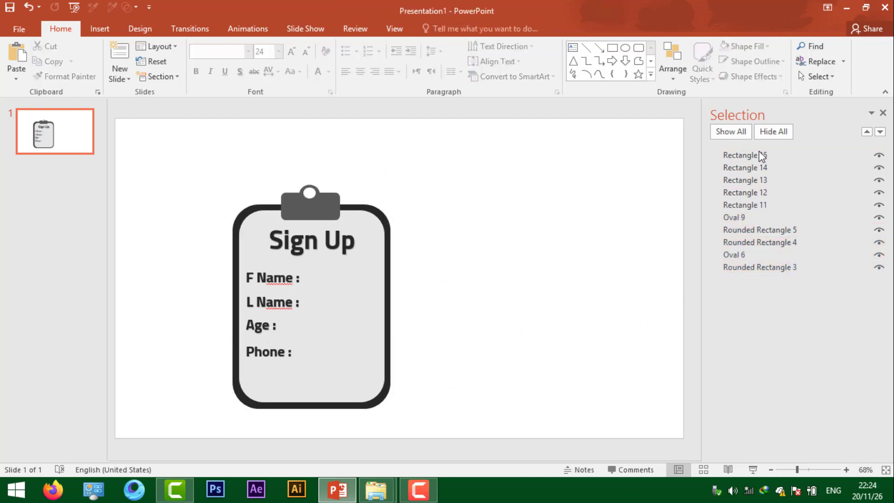
pyautogui.click(760, 155)
pyautogui.keyDown('ctrl'); pyautogui.click(753, 168); pyautogui.keyUp('ctrl')
pyautogui.keyDown('ctrl'); pyautogui.click(753, 180); pyautogui.keyUp('ctrl')
pyautogui.keyDown('ctrl'); pyautogui.click(753, 192); pyautogui.keyUp('ctrl')
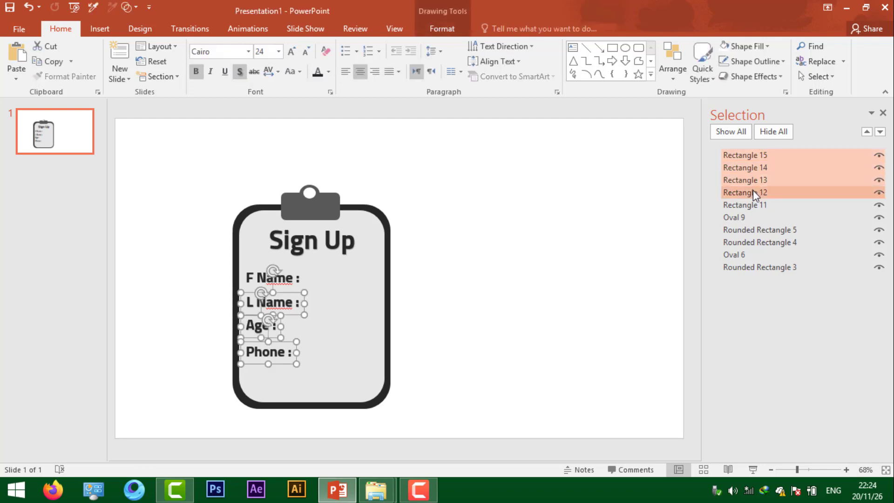
pyautogui.keyDown('ctrl'); pyautogui.click(754, 205); pyautogui.keyUp('ctrl')
pyautogui.keyDown('ctrl'); pyautogui.click(755, 217); pyautogui.keyUp('ctrl')
pyautogui.keyDown('ctrl'); pyautogui.click(753, 230); pyautogui.keyUp('ctrl')
pyautogui.keyDown('ctrl'); pyautogui.click(753, 242); pyautogui.keyUp('ctrl')
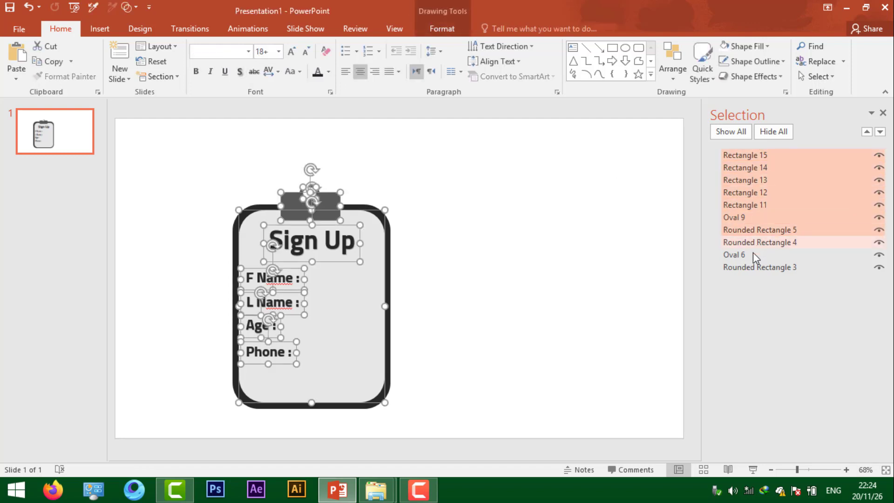
pyautogui.keyDown('ctrl'); pyautogui.click(752, 255); pyautogui.keyUp('ctrl')
pyautogui.keyDown('ctrl'); pyautogui.click(753, 268); pyautogui.keyUp('ctrl')
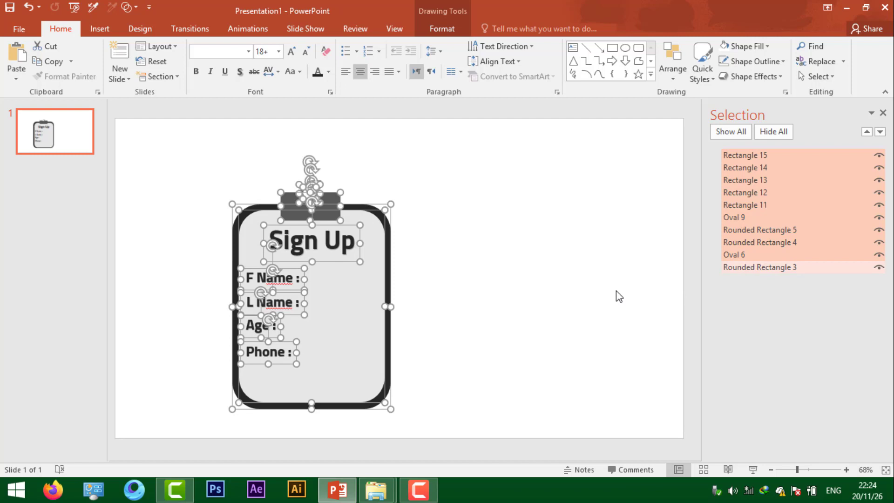
pyautogui.rightClick(343, 303)
pyautogui.moveTo(373, 195)
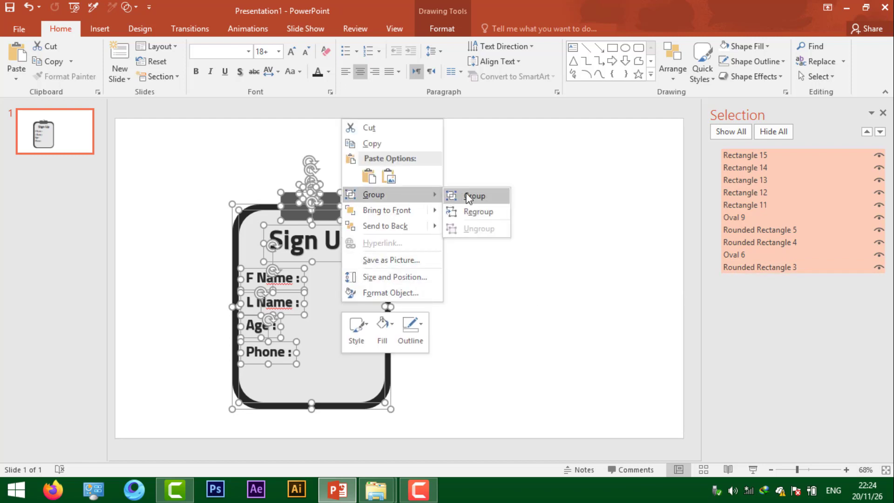
pyautogui.click(468, 196)
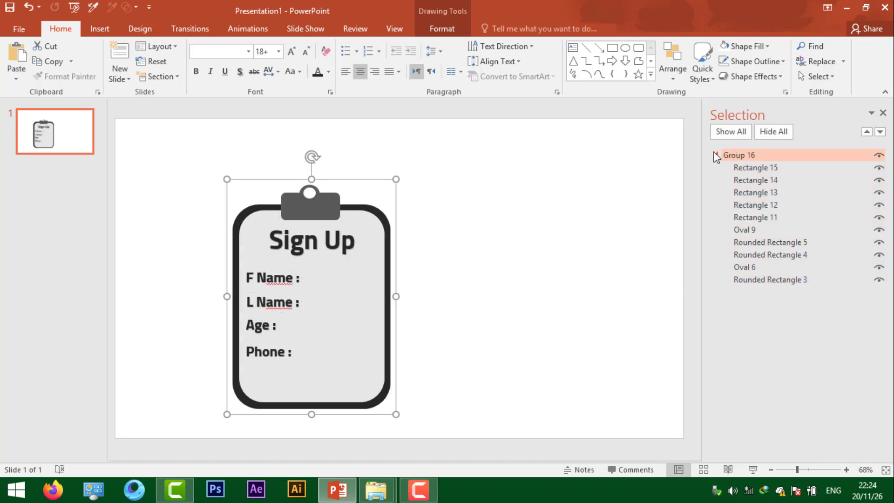
# Step: Collapse Group 16, then move the clipboard toward the slide centre with a slight tilt
pyautogui.click(716, 155)
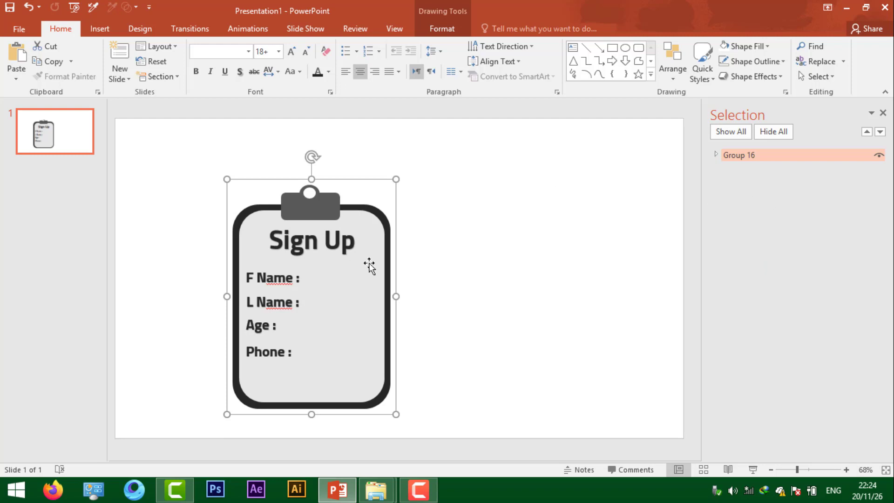
pyautogui.moveTo(369, 266); pyautogui.dragTo(395, 239)
pyautogui.moveTo(338, 135)
pyautogui.mouseDown()
pyautogui.moveTo(297, 139)
pyautogui.moveTo(352, 150)
pyautogui.mouseUp()
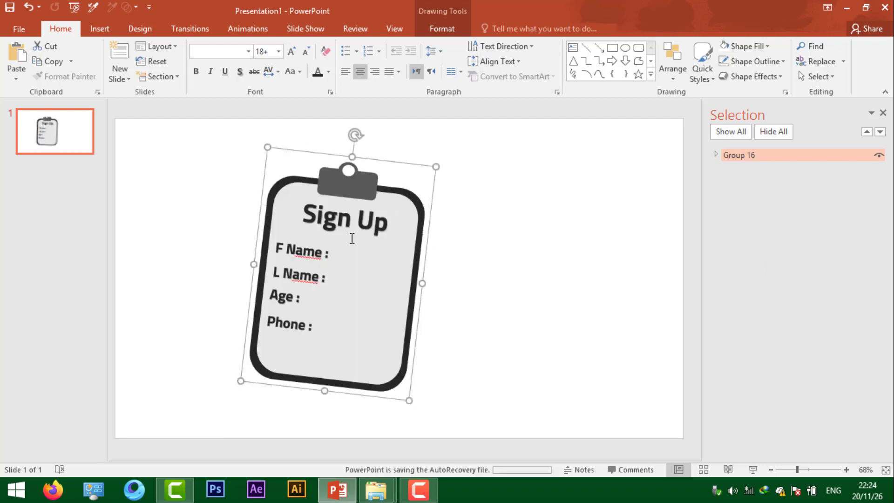
pyautogui.moveTo(352, 238); pyautogui.dragTo(415, 262)
pyautogui.click(583, 208)
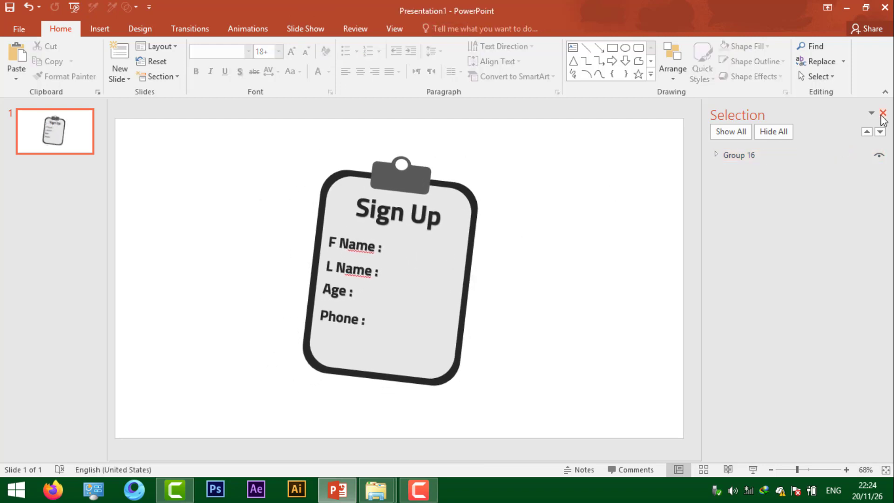
# Step: Rotate the clipboard to a stronger tilt and close the Selection Pane
pyautogui.click(444, 177)
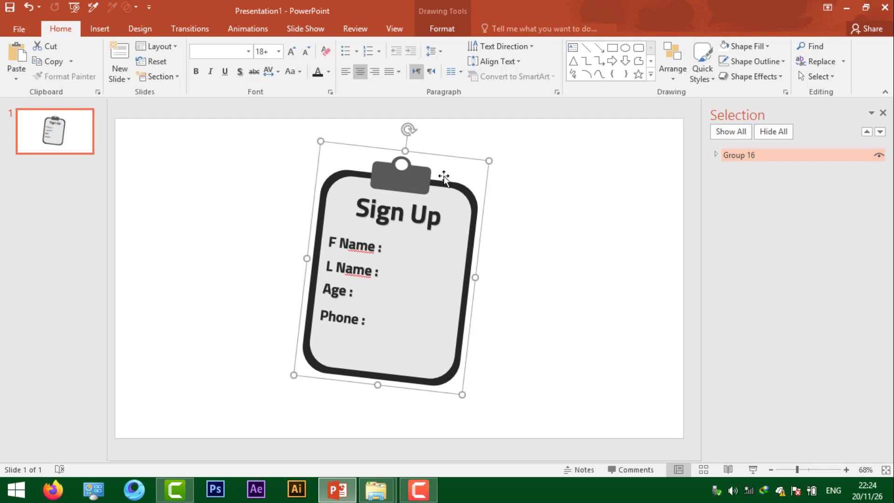
pyautogui.click(419, 135)
pyautogui.click(404, 178)
pyautogui.moveTo(407, 129); pyautogui.dragTo(419, 133)
pyautogui.click(471, 146)
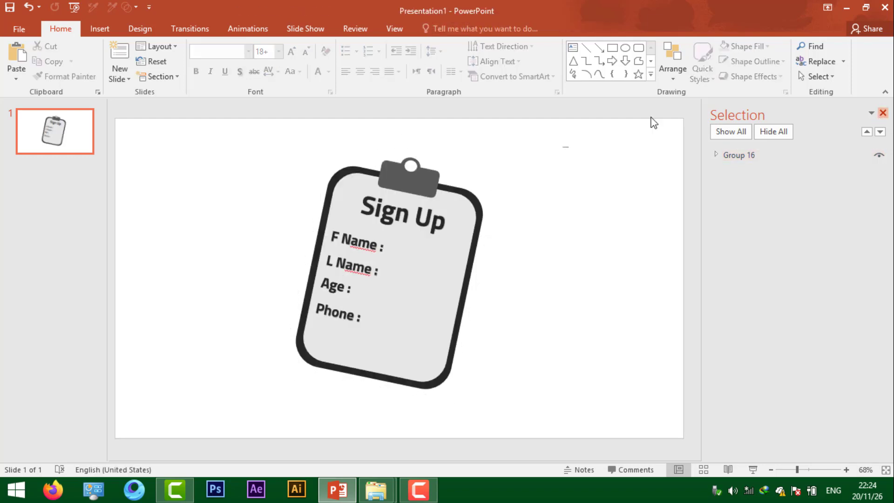
pyautogui.hotkey('alt', 'F10')
pyautogui.hotkey('alt', 'a')
# Step: Open the Animation Pane and give the clipboard group a Grow & Turn entrance
pyautogui.click(604, 50)
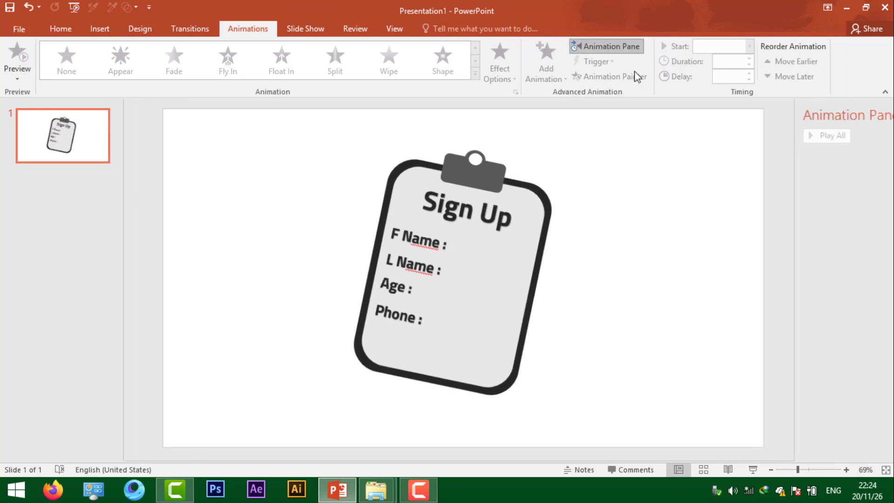
pyautogui.click(433, 251)
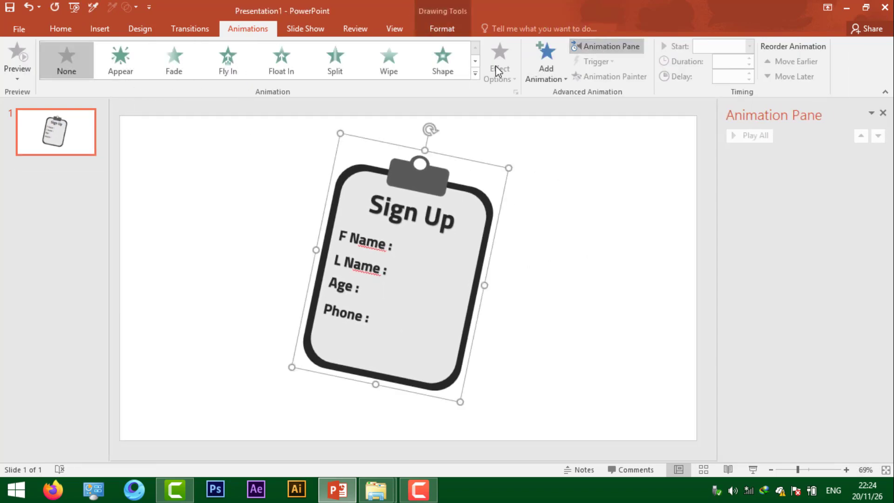
pyautogui.click(476, 63)
pyautogui.click(476, 72)
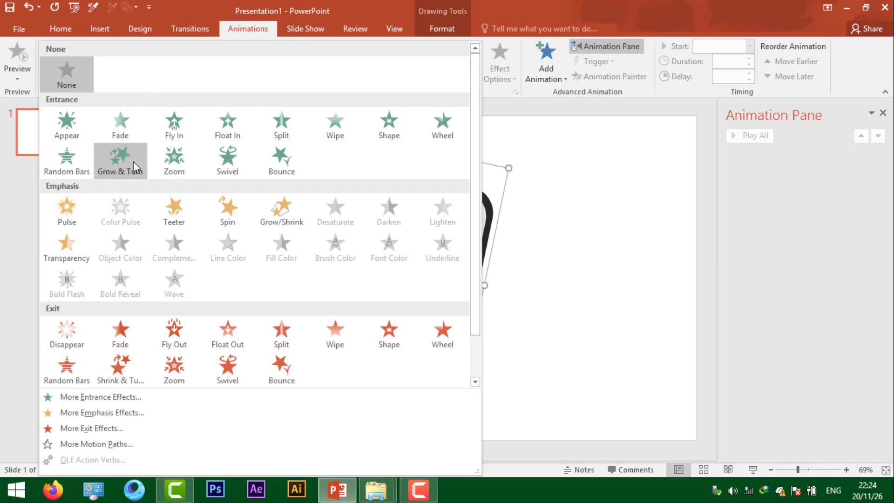
pyautogui.click(121, 158)
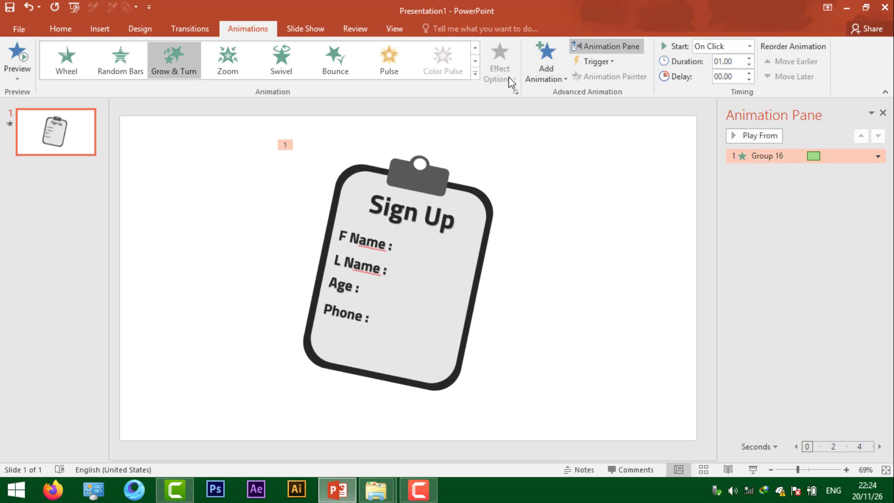
# Step: Replace it with the Curve Up effect from More Entrance Effects
pyautogui.click(475, 73)
pyautogui.scroll(-1, 253, 240)
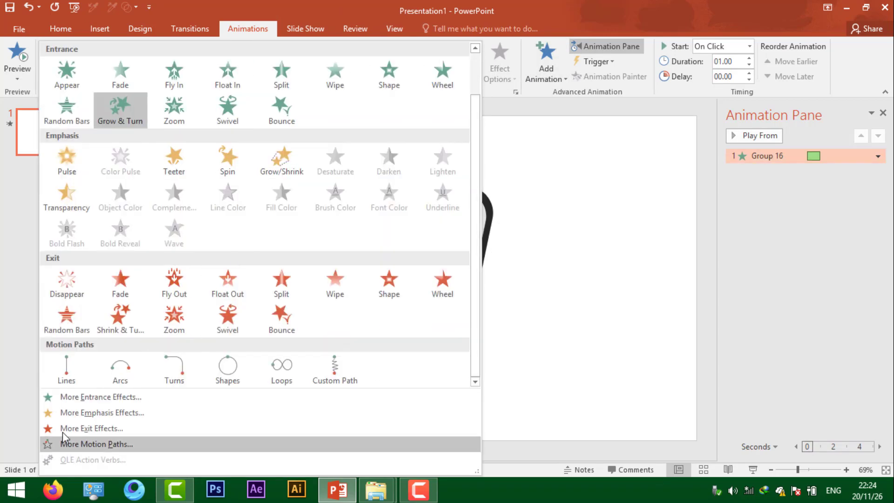
pyautogui.click(97, 398)
pyautogui.scroll(-1, 447, 288)
pyautogui.scroll(-1, 447, 288)
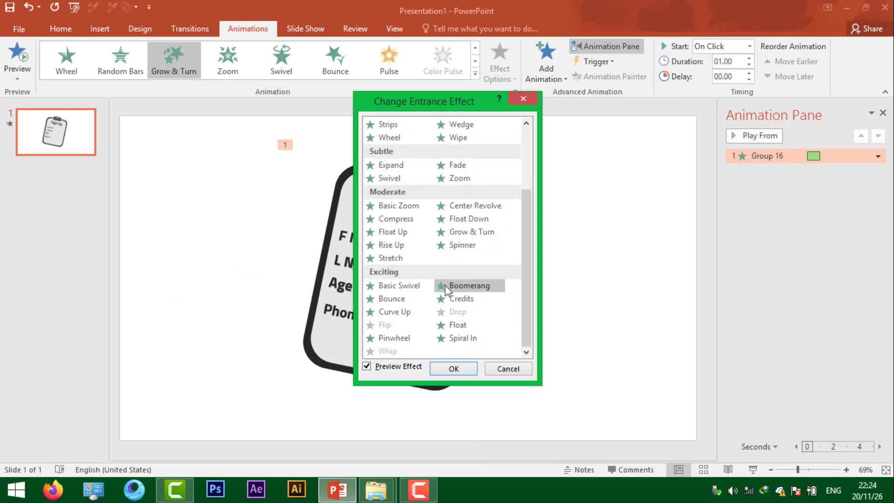
pyautogui.click(410, 311)
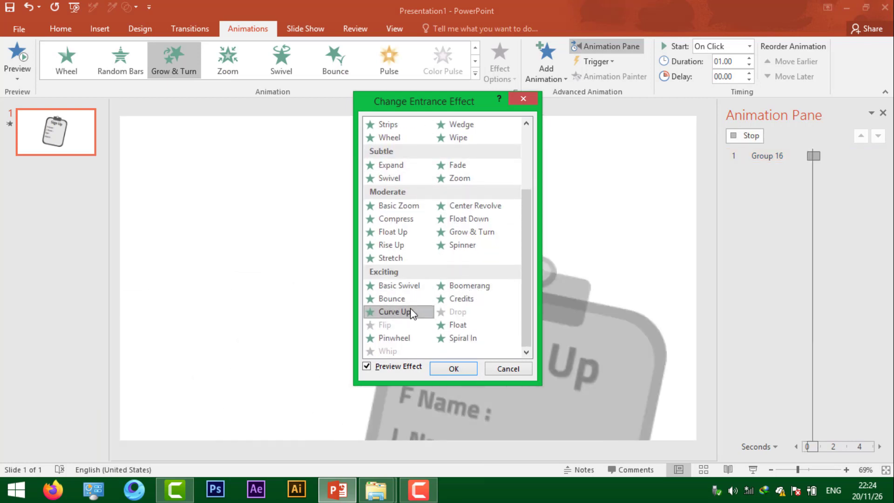
pyautogui.click(456, 368)
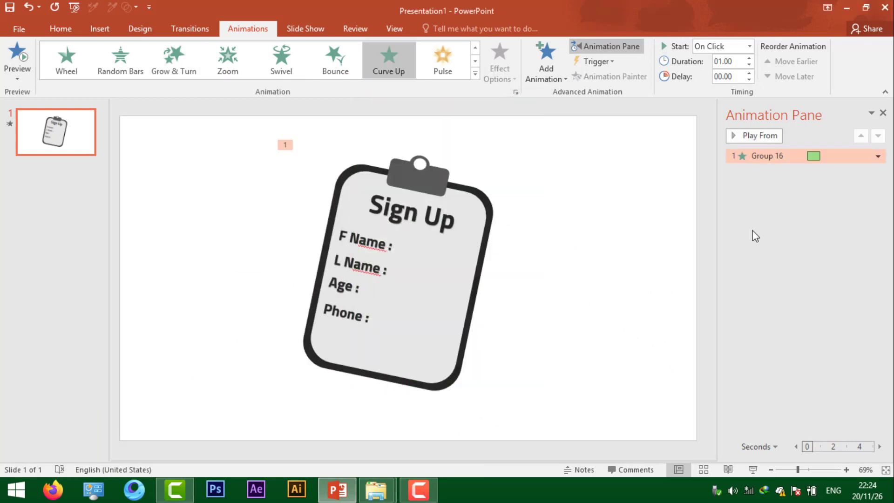
pyautogui.click(579, 231)
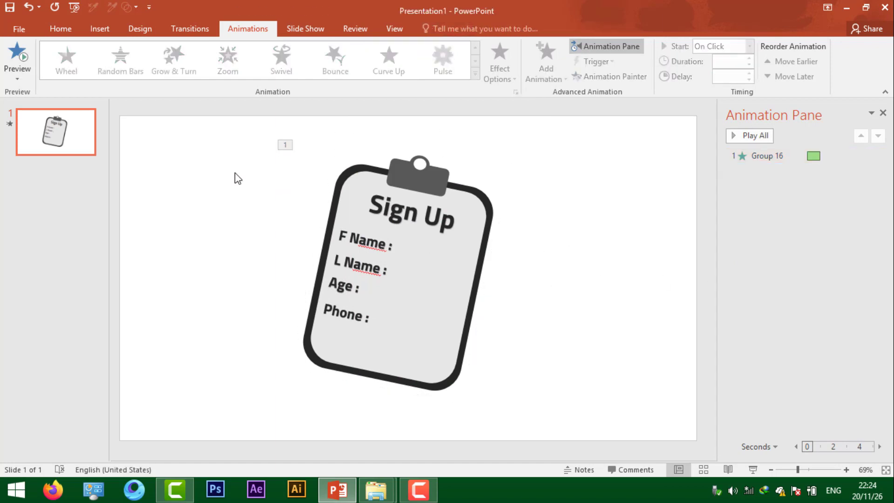
# Step: Insert a plain WordArt text box right of the clipboard and type a first name
pyautogui.click(110, 30)
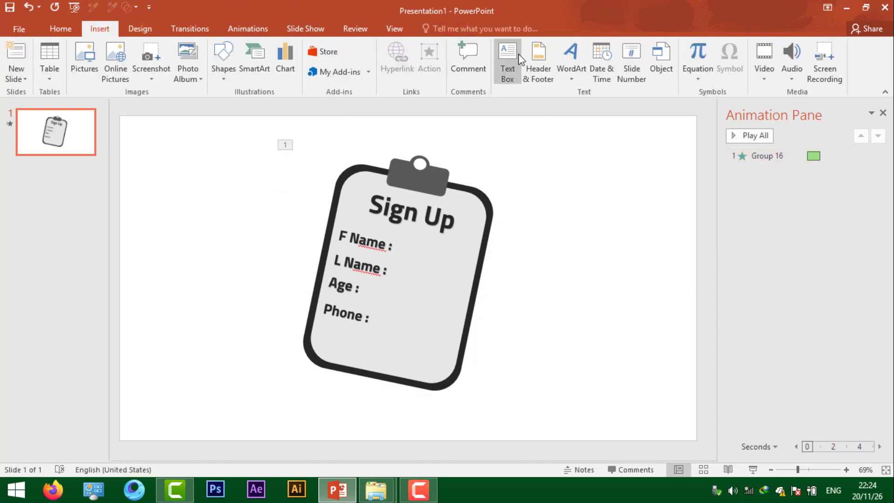
pyautogui.click(571, 68)
pyautogui.click(575, 104)
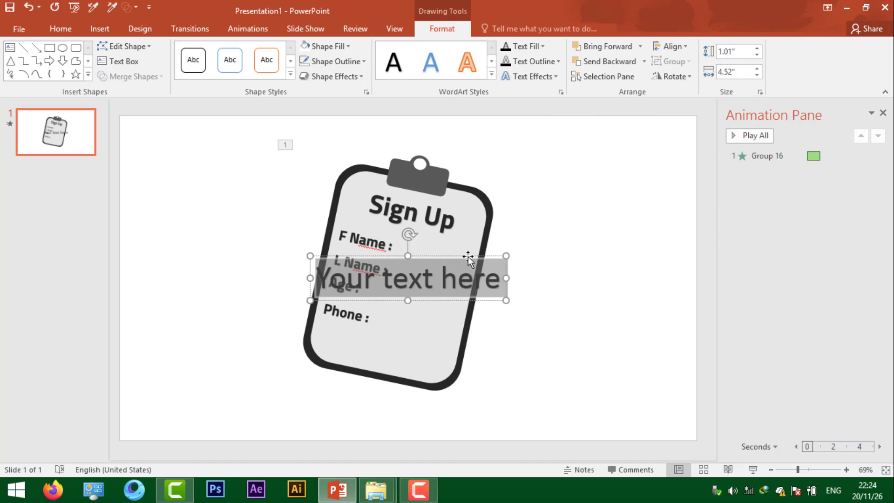
pyautogui.moveTo(468, 258); pyautogui.dragTo(621, 241)
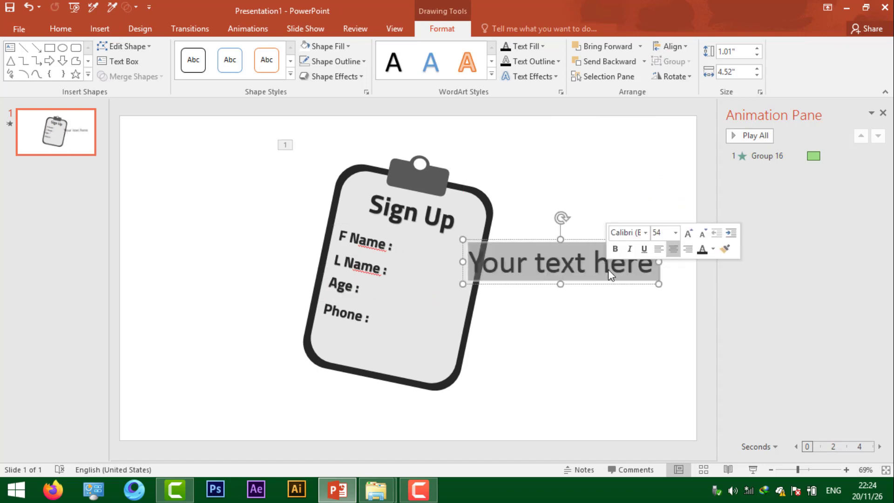
pyautogui.write('J')
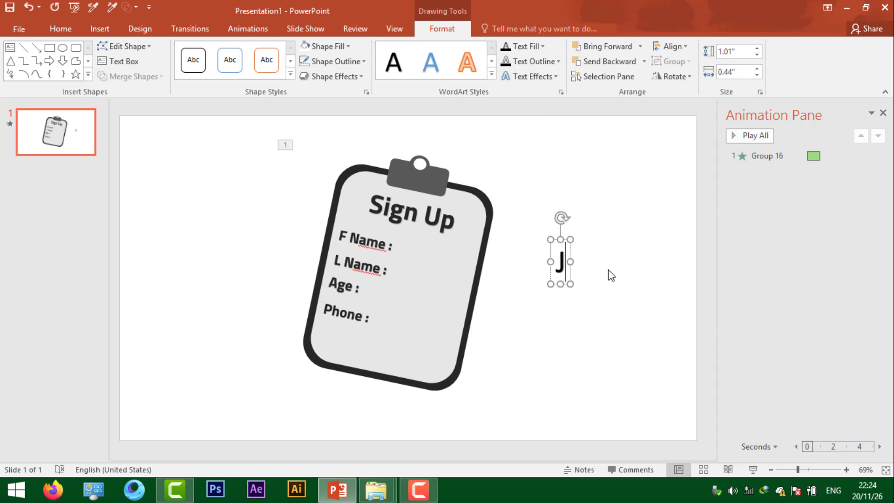
pyautogui.write('ohn')
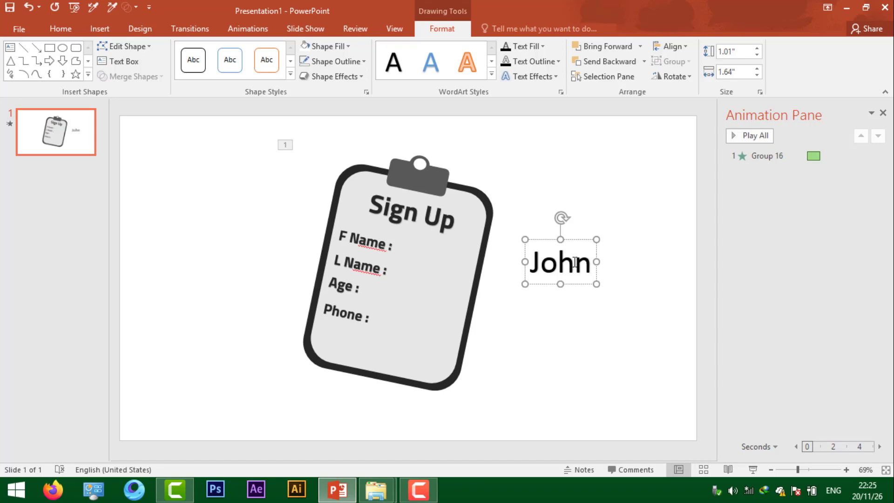
pyautogui.click(581, 298)
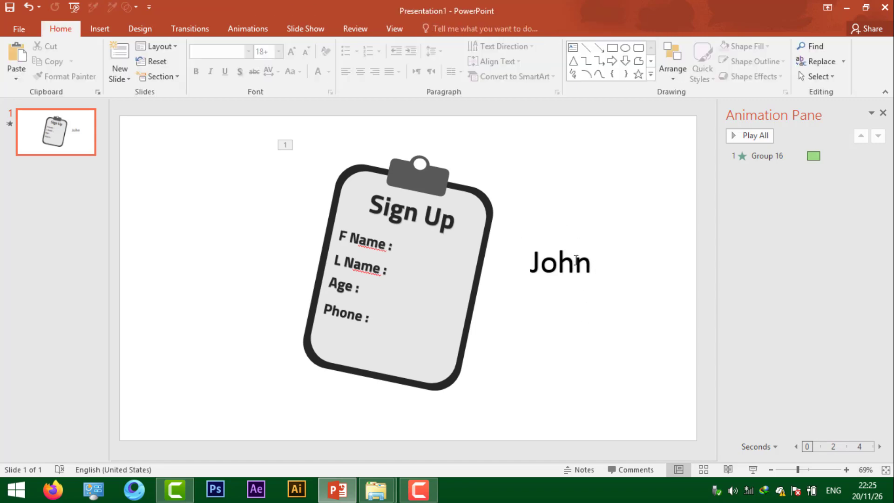
pyautogui.click(575, 260)
# Step: Duplicate the first-name box below it and retype it with a last name
pyautogui.moveTo(578, 283); pyautogui.dragTo(578, 336)
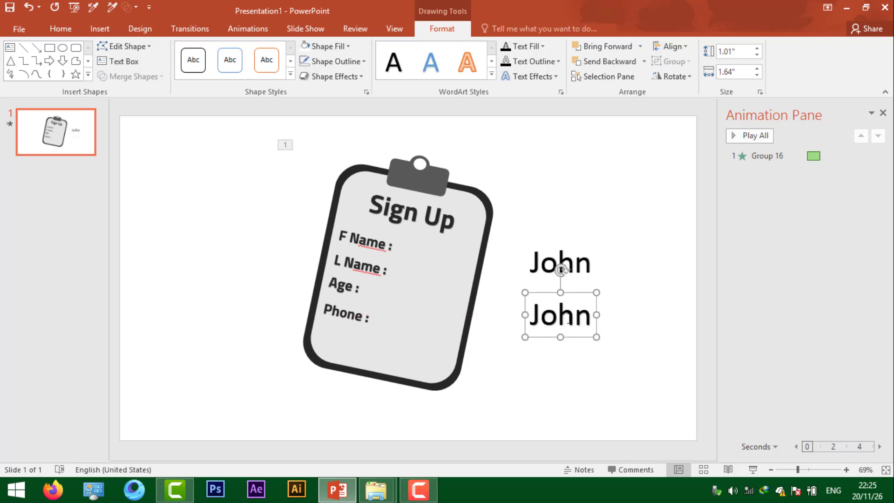
pyautogui.doubleClick(561, 315)
pyautogui.click(558, 314)
pyautogui.doubleClick(564, 317)
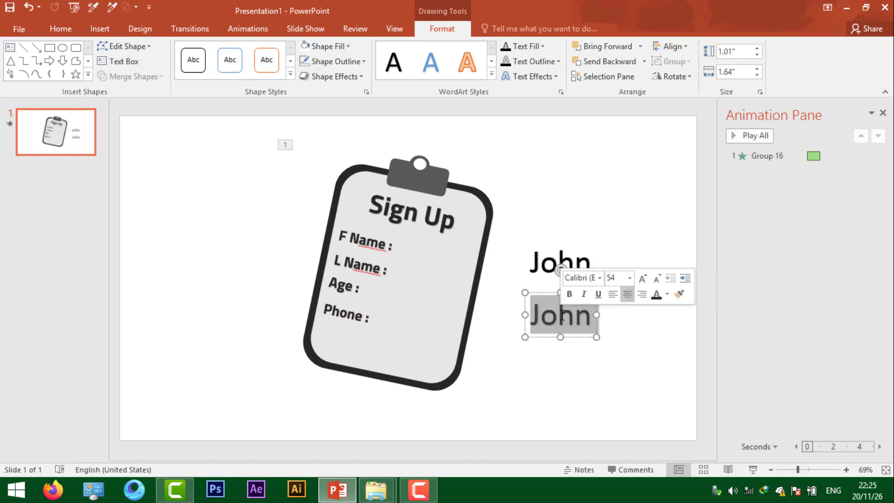
pyautogui.write('kirm')
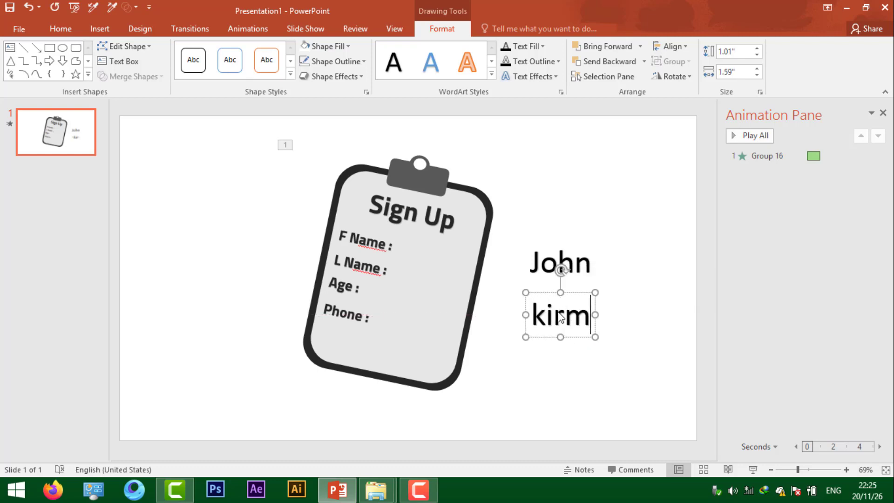
pyautogui.write('o')
pyautogui.click(642, 311)
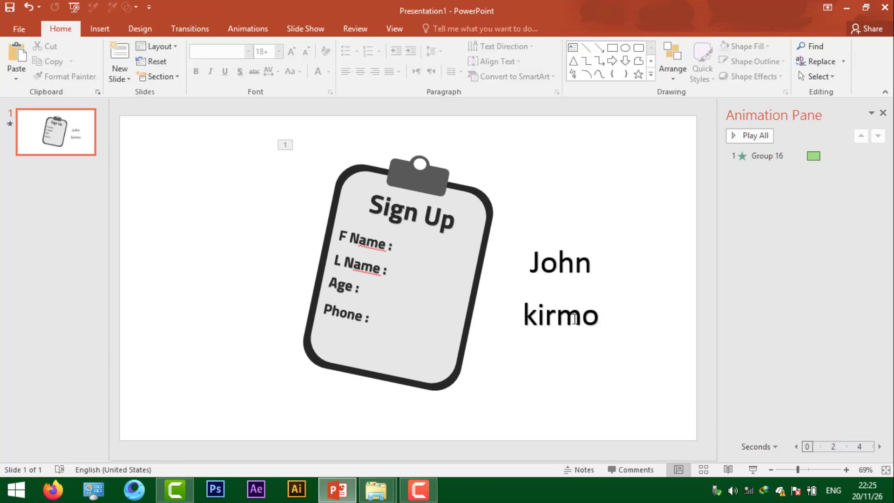
pyautogui.click(570, 309)
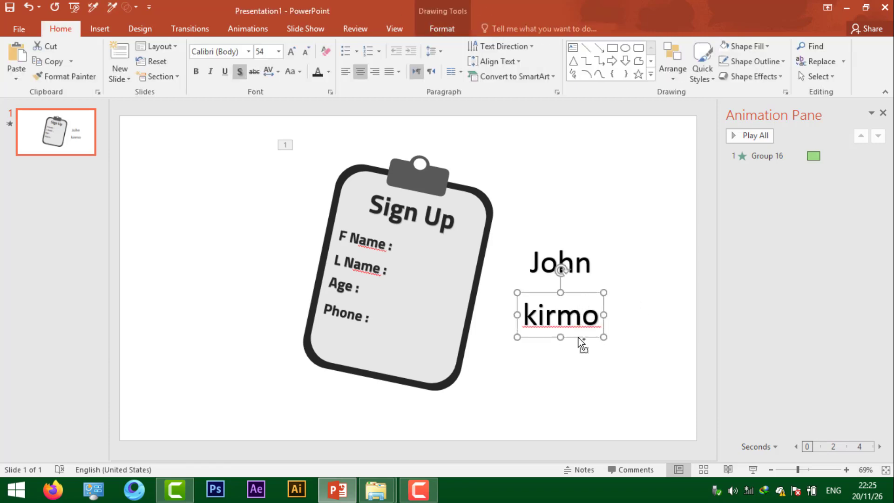
# Step: Duplicate the last-name box below it and change its text to 22
pyautogui.moveTo(578, 334); pyautogui.dragTo(582, 384)
pyautogui.doubleClick(577, 350)
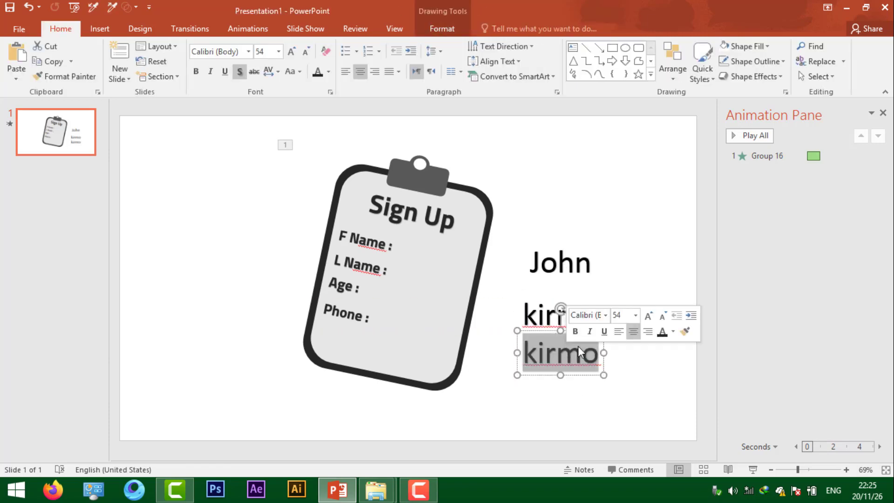
pyautogui.write('22')
pyautogui.click(579, 357)
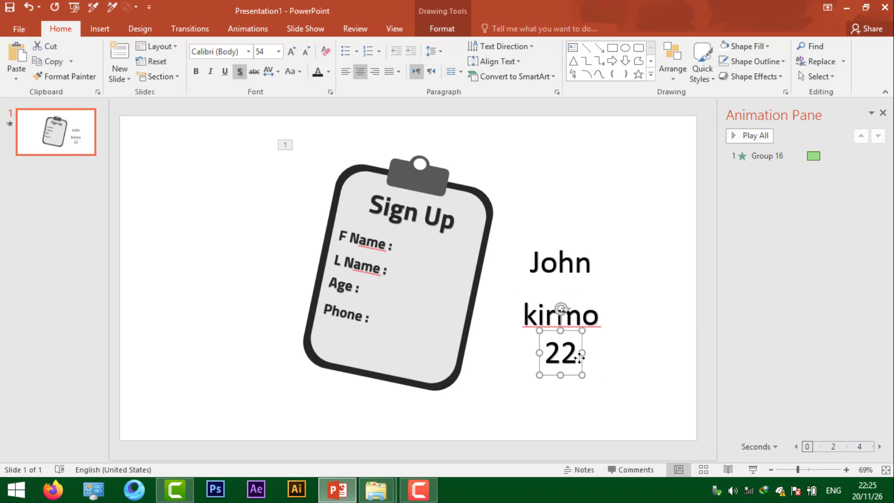
# Step: Copy the age box to the upper right and replace its text with a phone number
pyautogui.moveTo(583, 343); pyautogui.dragTo(604, 176)
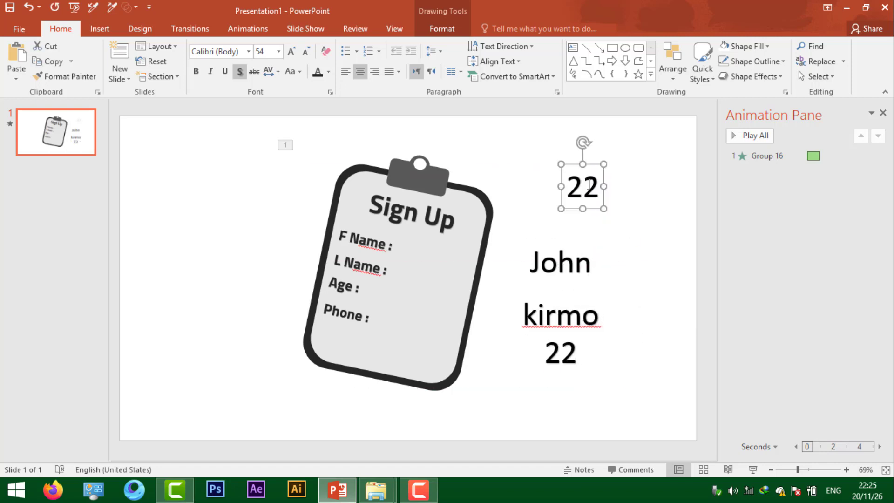
pyautogui.doubleClick(590, 185)
pyautogui.write('95958')
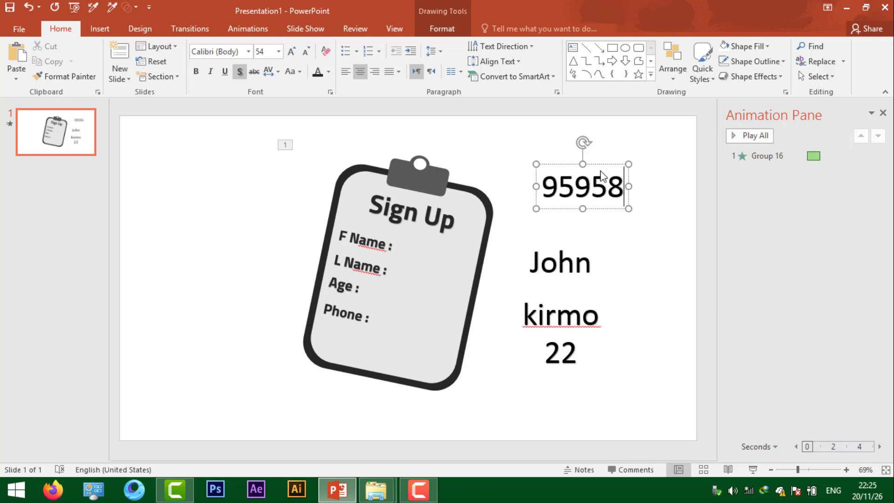
pyautogui.write('1231')
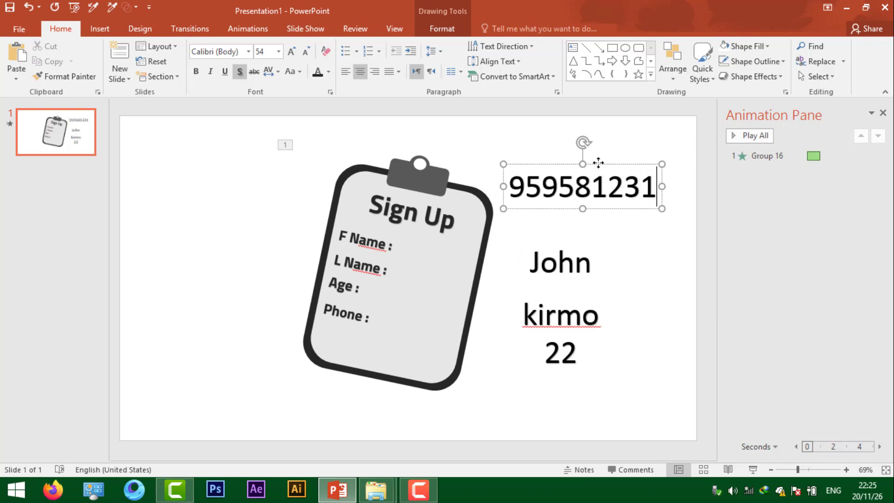
pyautogui.moveTo(565, 166); pyautogui.dragTo(573, 146)
pyautogui.click(574, 262)
pyautogui.click(610, 166)
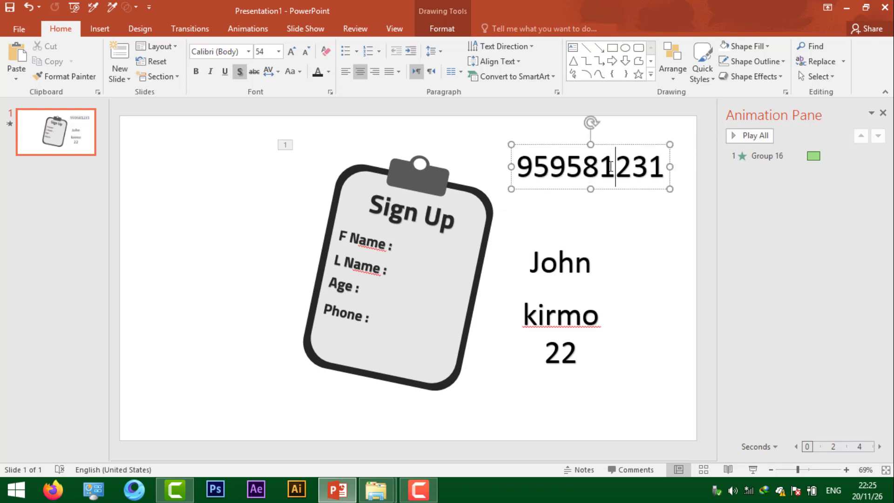
pyautogui.doubleClick(611, 168)
# Step: Shrink the phone number and first-name text with Decrease Font Size
pyautogui.click(704, 140)
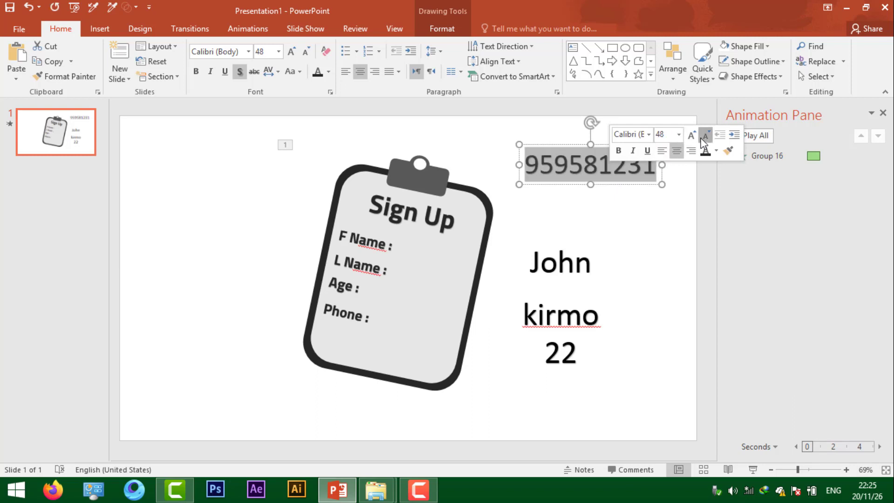
pyautogui.click(704, 140)
pyautogui.click(704, 140)
pyautogui.click(704, 139)
pyautogui.click(704, 140)
pyautogui.click(579, 272)
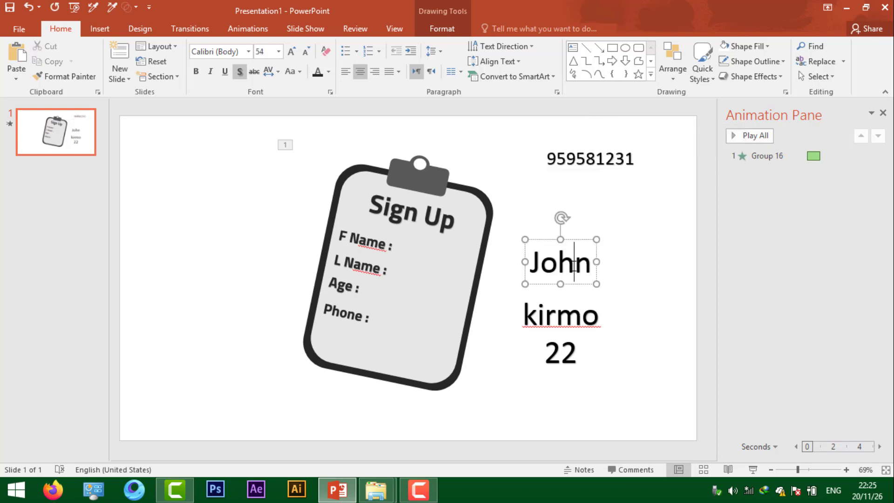
pyautogui.doubleClick(579, 272)
pyautogui.click(669, 227)
pyautogui.click(669, 227)
pyautogui.click(669, 228)
pyautogui.click(669, 228)
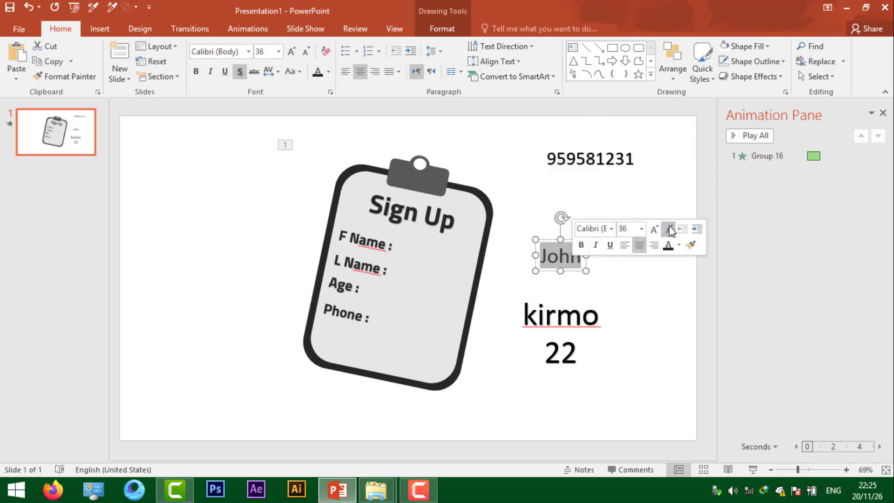
# Step: Shrink the last-name text, and shrink the age value 22 to 32 pt
pyautogui.doubleClick(561, 315)
pyautogui.click(661, 280)
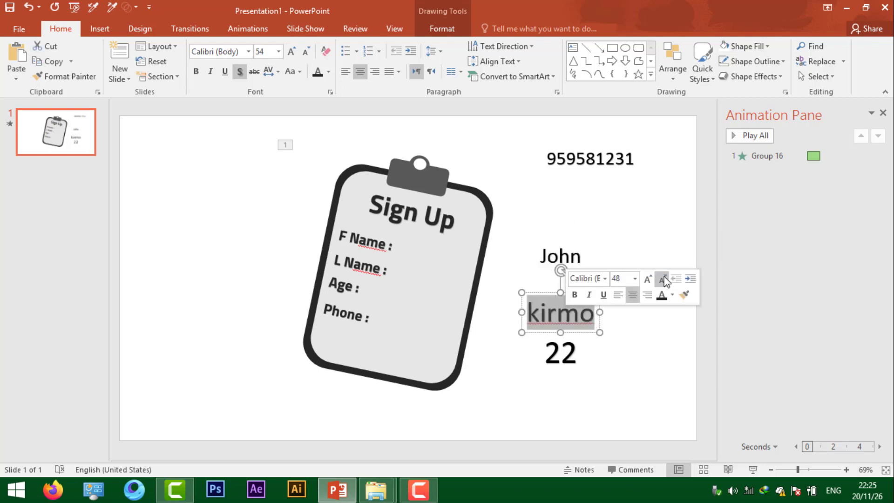
pyautogui.click(661, 280)
pyautogui.click(661, 280)
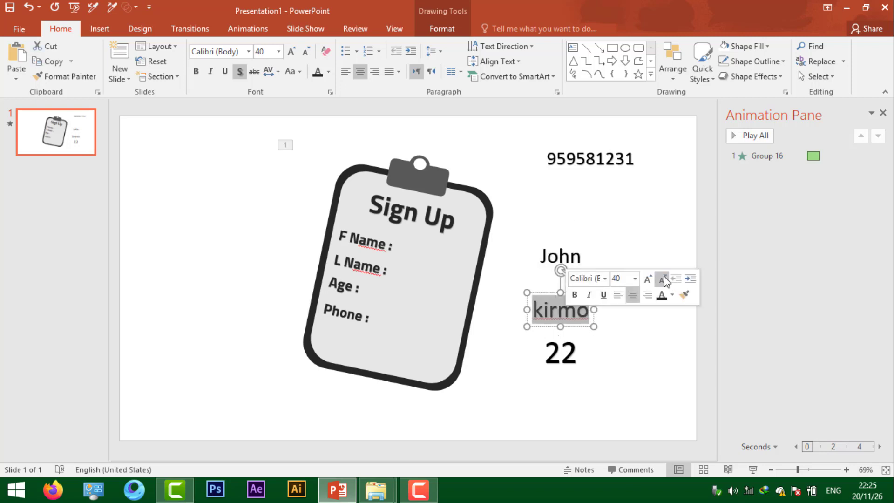
pyautogui.click(665, 281)
pyautogui.click(578, 341)
pyautogui.doubleClick(577, 342)
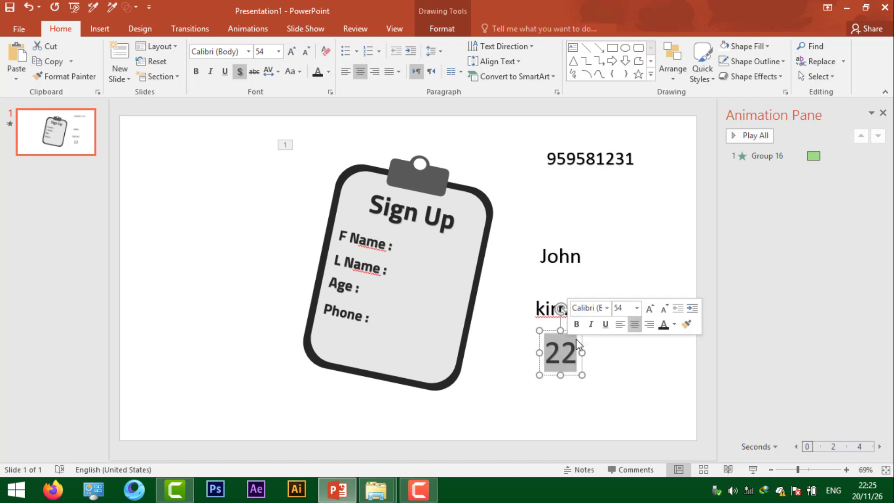
pyautogui.click(663, 309)
pyautogui.click(663, 309)
pyautogui.click(663, 309)
pyautogui.click(663, 309)
pyautogui.click(664, 308)
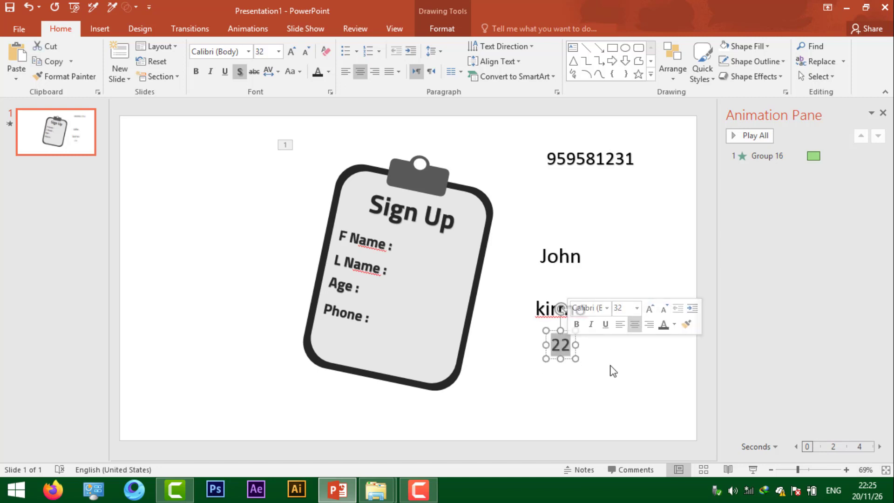
pyautogui.click(613, 371)
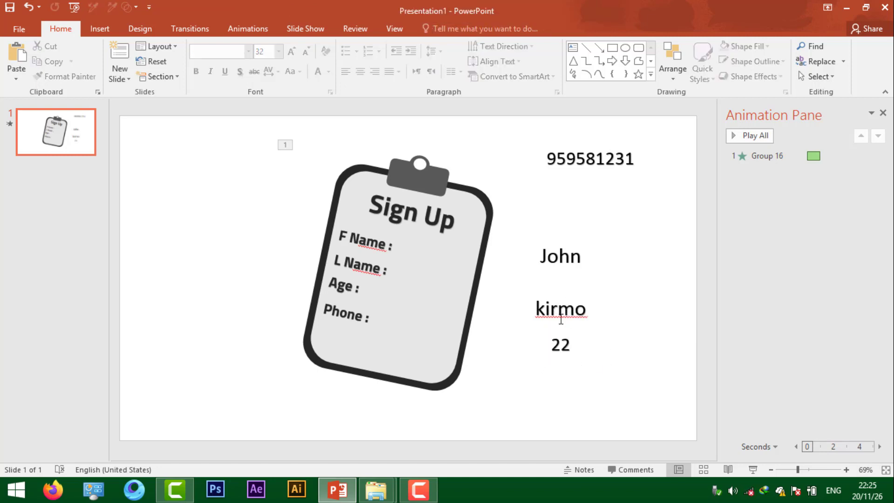
pyautogui.click(565, 259)
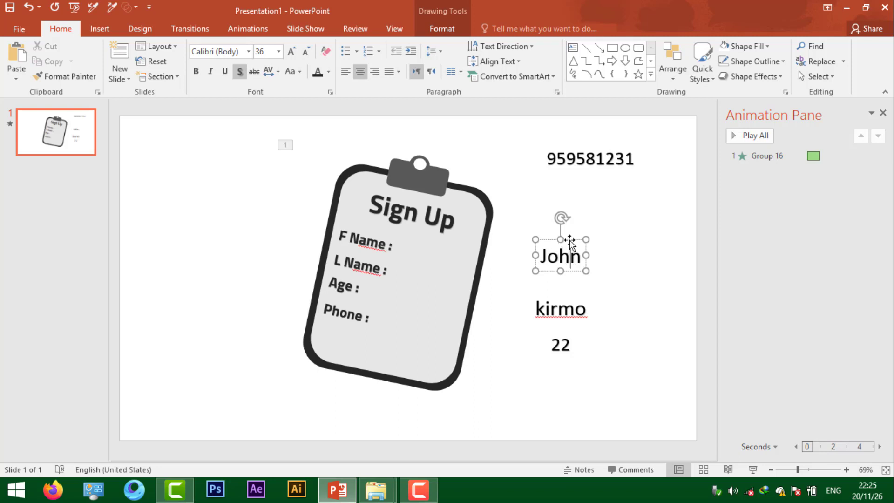
# Step: Move the first name beside 'F Name :' and tilt it to match the clipboard
pyautogui.moveTo(568, 239)
pyautogui.mouseDown()
pyautogui.moveTo(427, 233)
pyautogui.moveTo(423, 214)
pyautogui.moveTo(430, 241)
pyautogui.mouseUp()
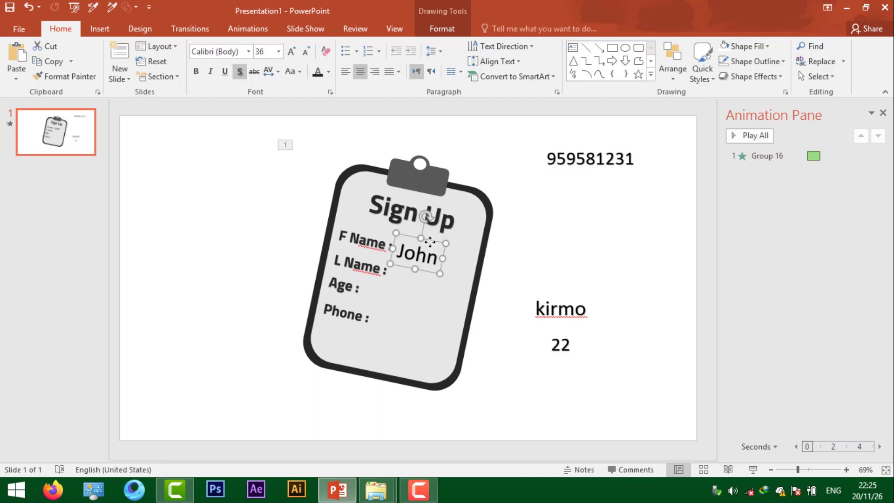
pyautogui.hotkey('ctrl', 'z')
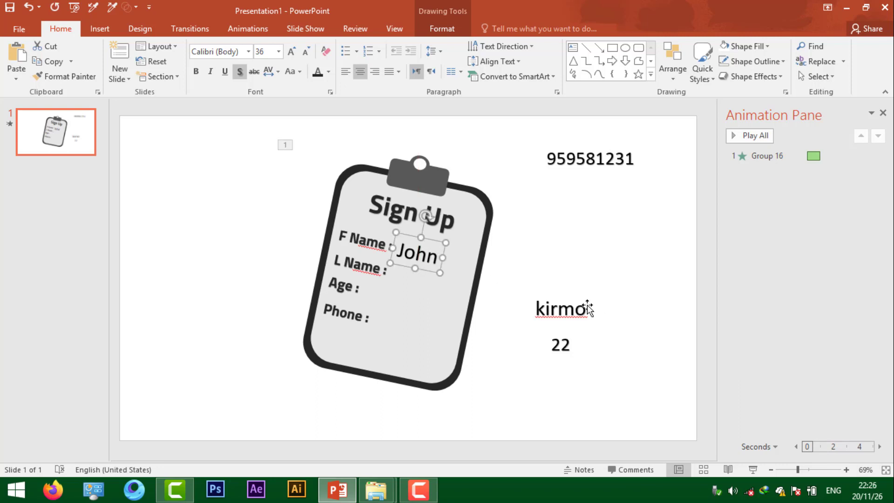
pyautogui.hotkey('ctrl', 'z')
pyautogui.moveTo(426, 215); pyautogui.dragTo(426, 216)
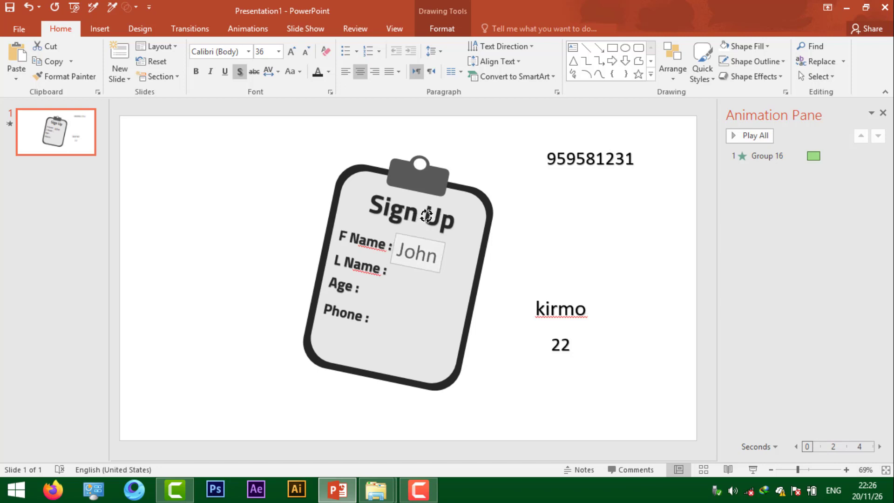
pyautogui.moveTo(426, 215); pyautogui.dragTo(427, 215)
pyautogui.hotkey('ctrl', 'z')
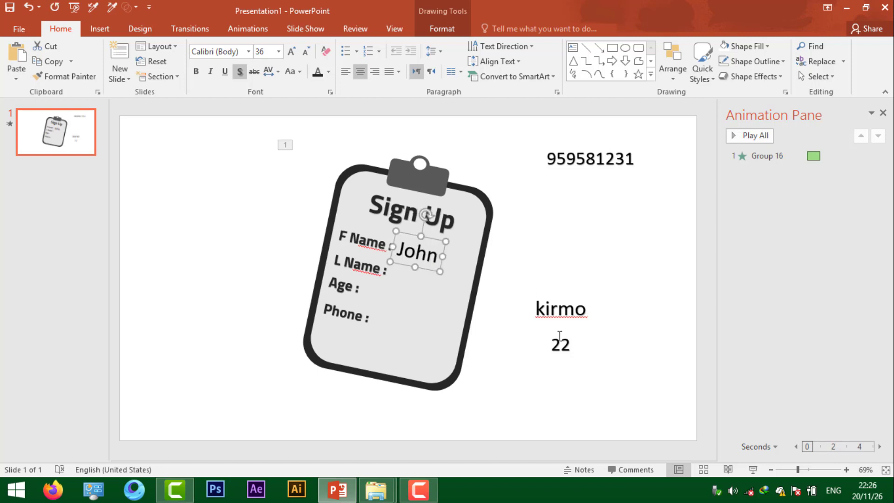
# Step: Place the last name, age 22 and phone number tilted on their clipboard lines
pyautogui.click(581, 199)
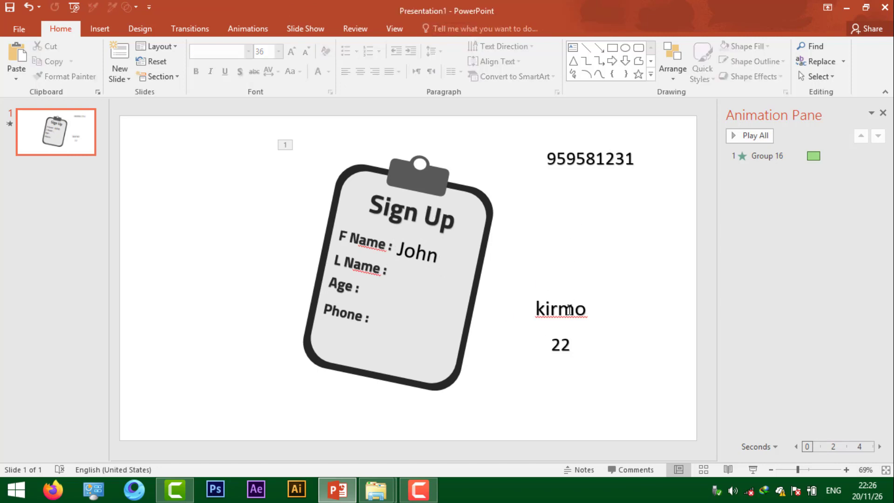
pyautogui.moveTo(561, 309)
pyautogui.mouseDown()
pyautogui.moveTo(428, 265)
pyautogui.moveTo(423, 246)
pyautogui.mouseUp()
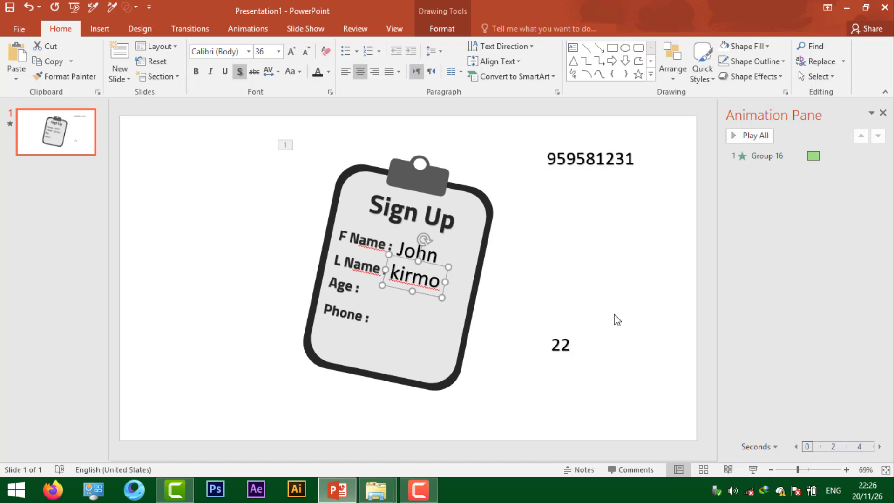
pyautogui.click(528, 307)
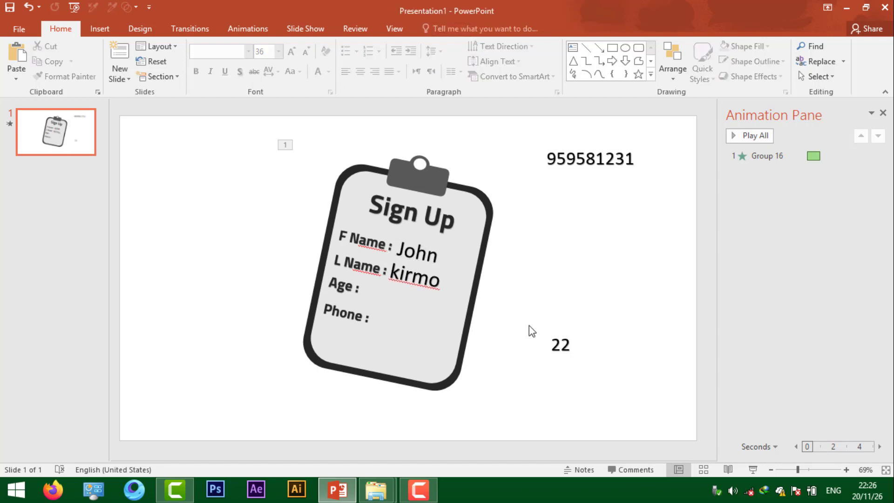
pyautogui.click(560, 350)
pyautogui.moveTo(567, 328)
pyautogui.mouseDown()
pyautogui.moveTo(376, 281)
pyautogui.moveTo(390, 278)
pyautogui.moveTo(389, 259)
pyautogui.mouseUp()
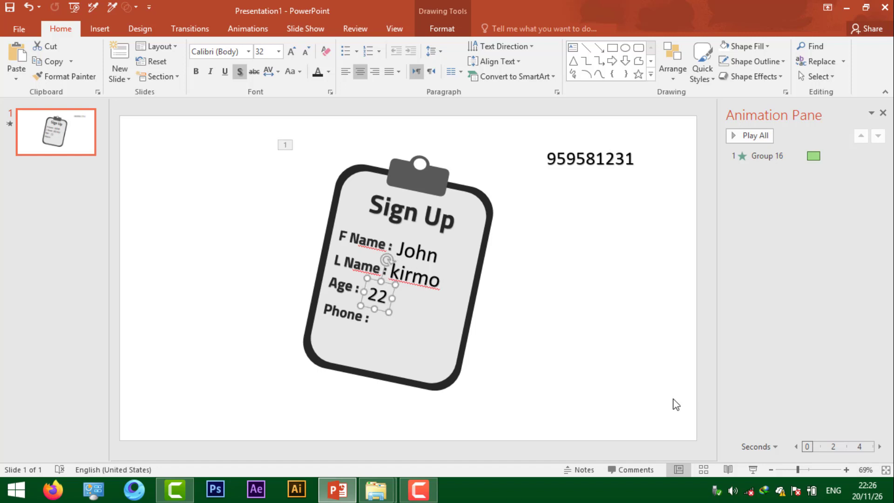
pyautogui.hotkey('ctrl', 'z')
pyautogui.hotkey('ctrl', 'z')
pyautogui.hotkey('ctrl', 'z')
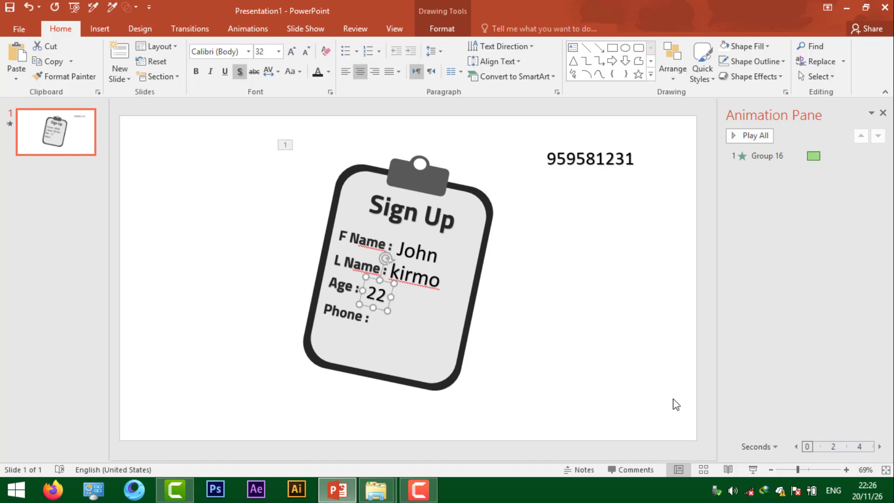
pyautogui.click(566, 329)
pyautogui.click(585, 161)
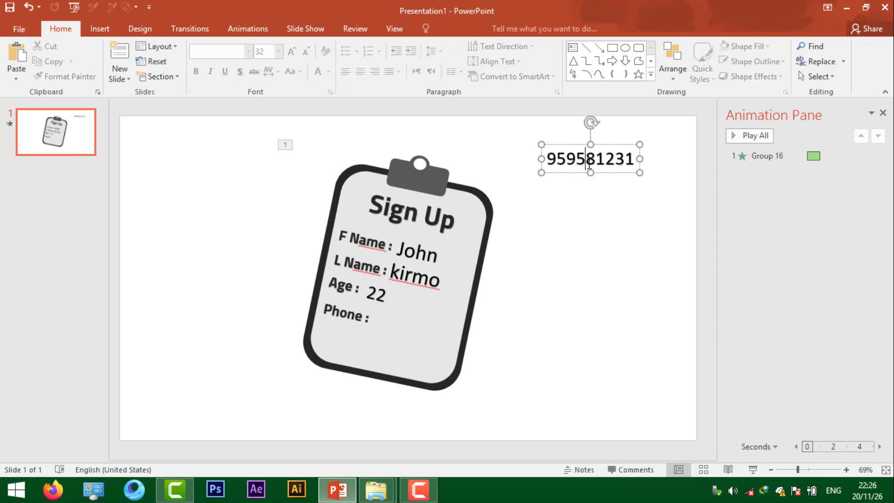
pyautogui.moveTo(605, 144)
pyautogui.mouseDown()
pyautogui.moveTo(424, 311)
pyautogui.moveTo(420, 292)
pyautogui.moveTo(436, 323)
pyautogui.mouseUp()
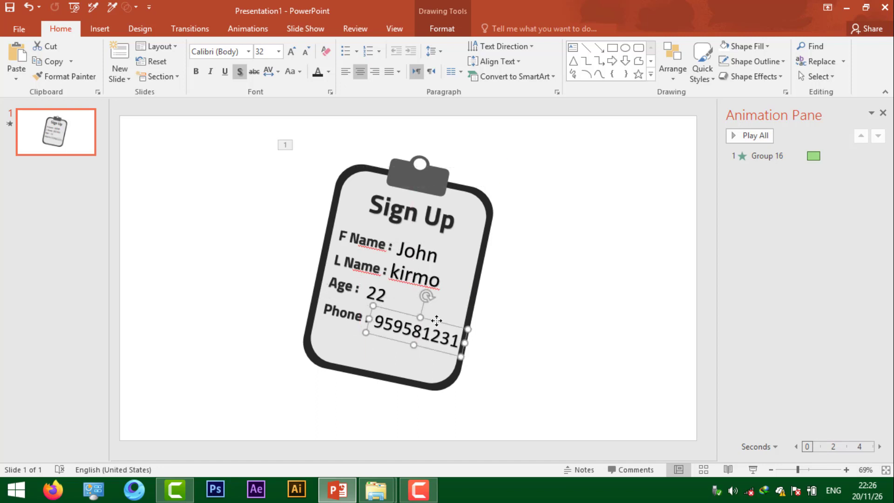
# Step: Make the phone number, age and last-name values a dark font colour
pyautogui.click(442, 330)
pyautogui.doubleClick(442, 330)
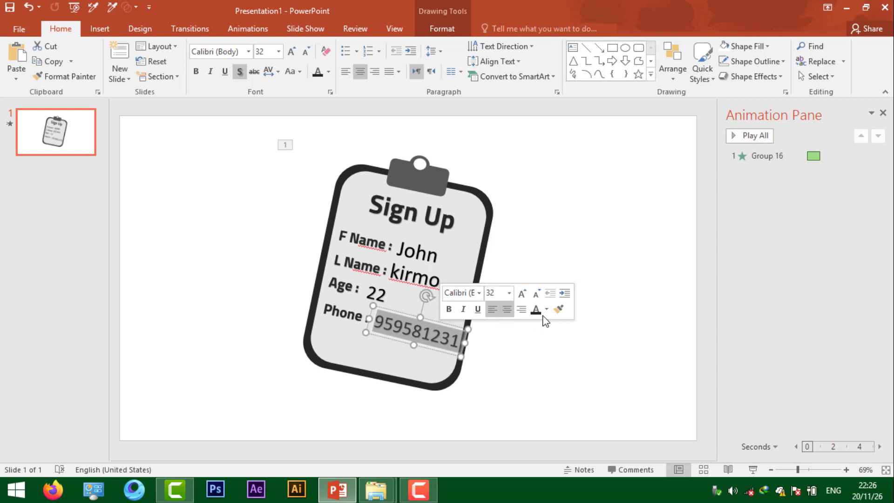
pyautogui.click(547, 309)
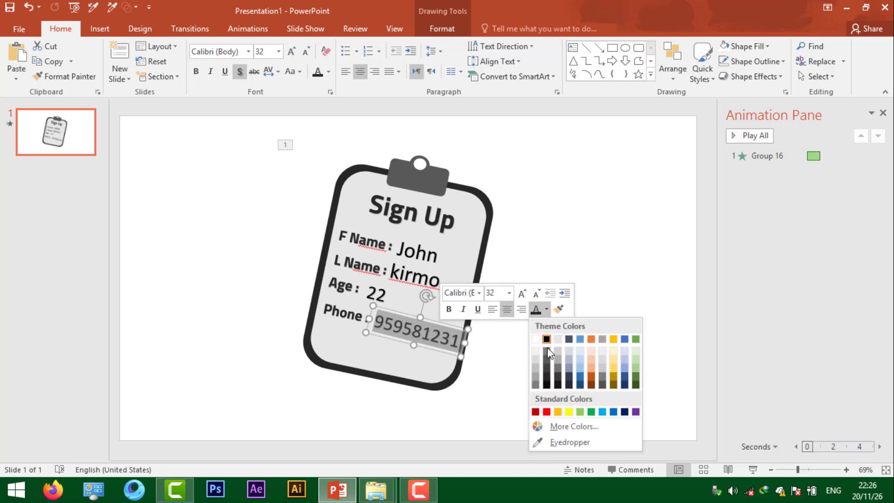
pyautogui.click(548, 378)
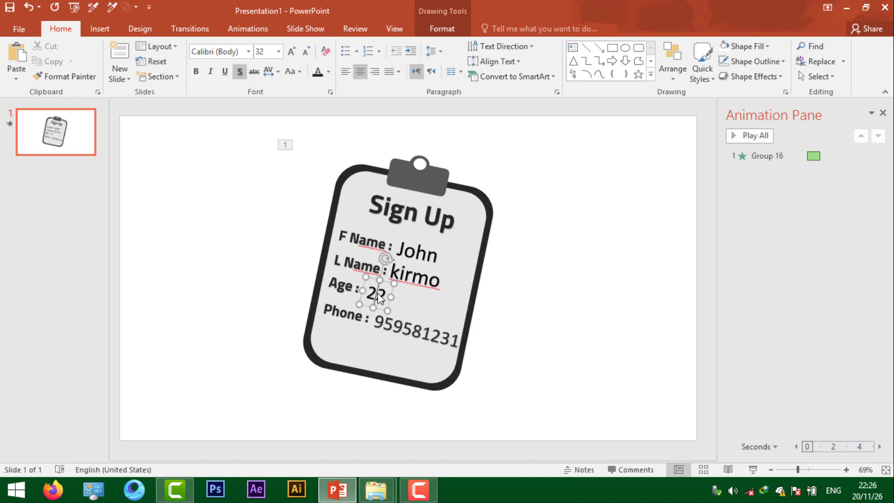
pyautogui.doubleClick(377, 294)
pyautogui.click(473, 272)
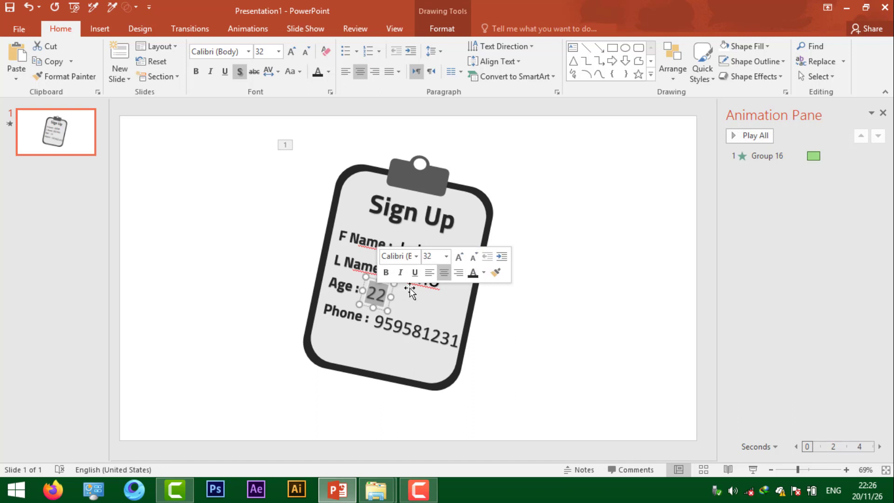
pyautogui.doubleClick(414, 275)
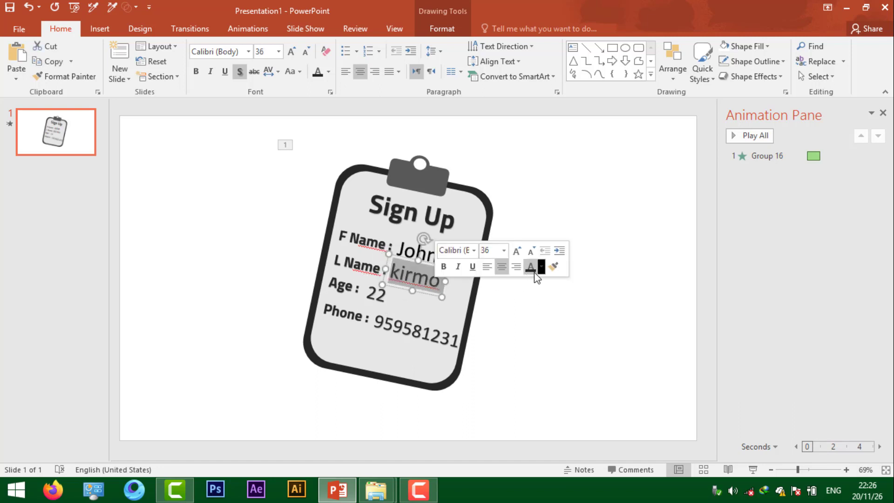
pyautogui.click(530, 266)
# Step: Set the first-name, last-name and age values to the Cairo font
pyautogui.doubleClick(435, 259)
pyautogui.doubleClick(435, 258)
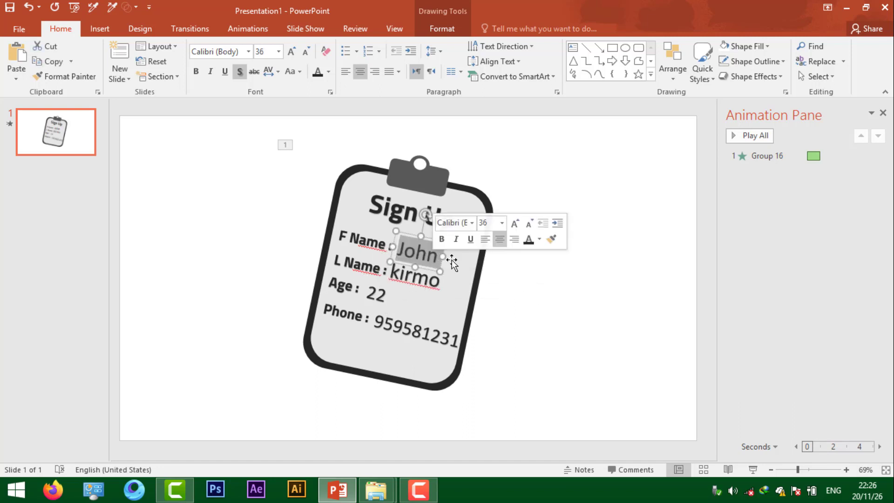
pyautogui.click(455, 223)
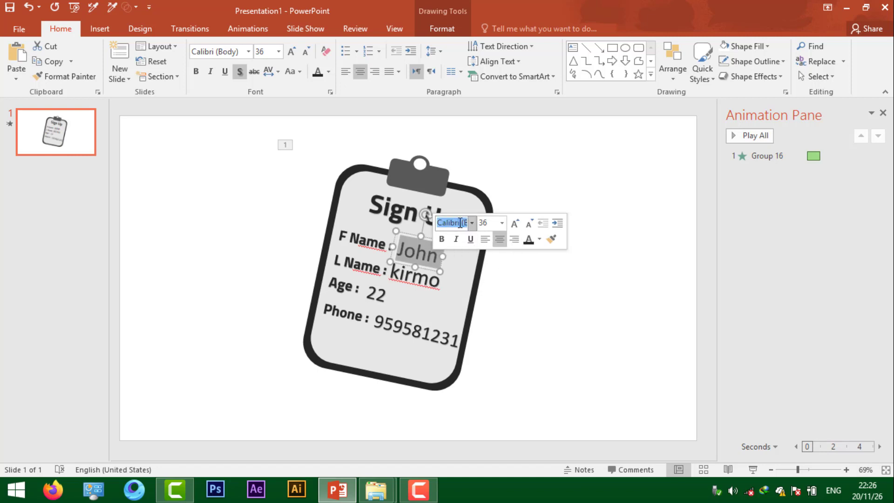
pyautogui.write('Liro')
pyautogui.press('Return')
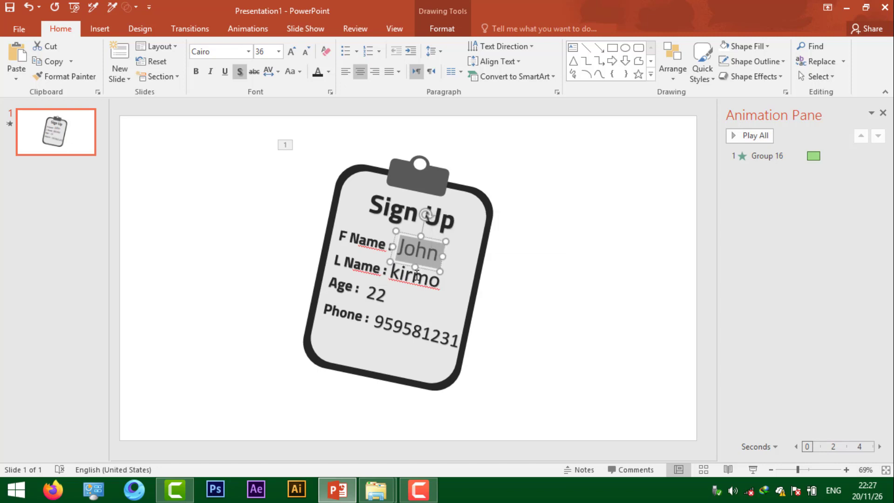
pyautogui.doubleClick(418, 279)
pyautogui.click(435, 244)
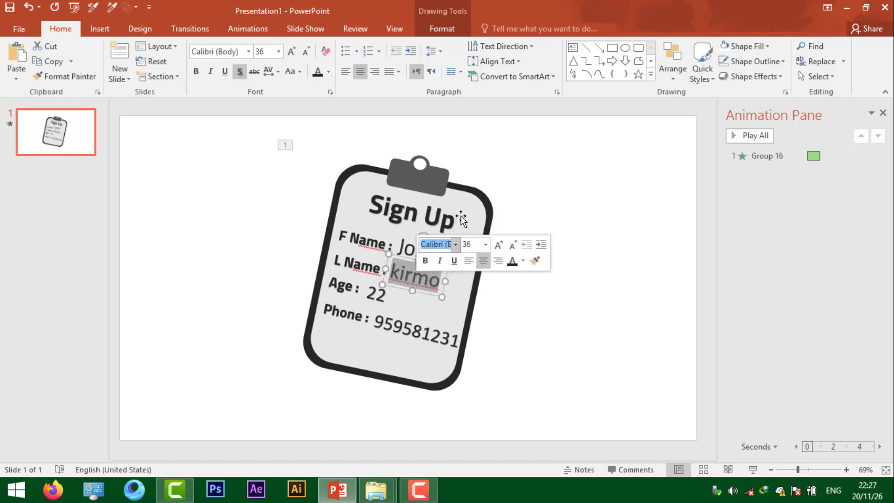
pyautogui.write('Cairo')
pyautogui.doubleClick(377, 293)
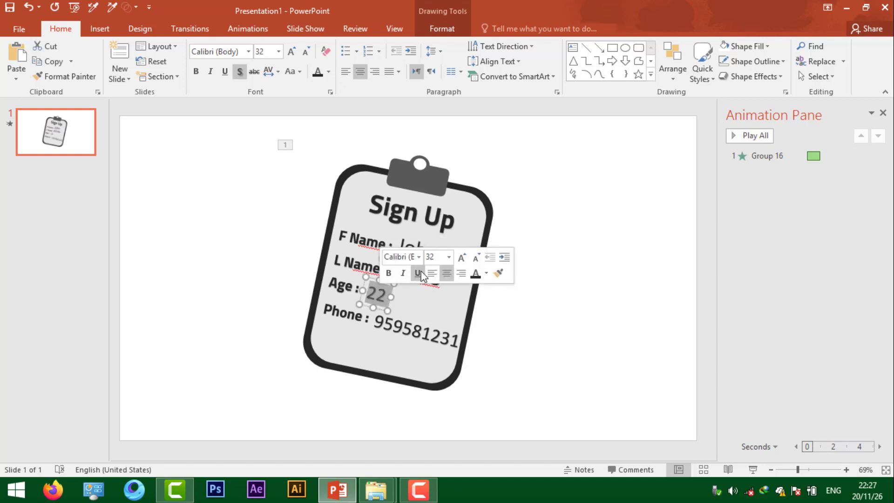
pyautogui.click(403, 258)
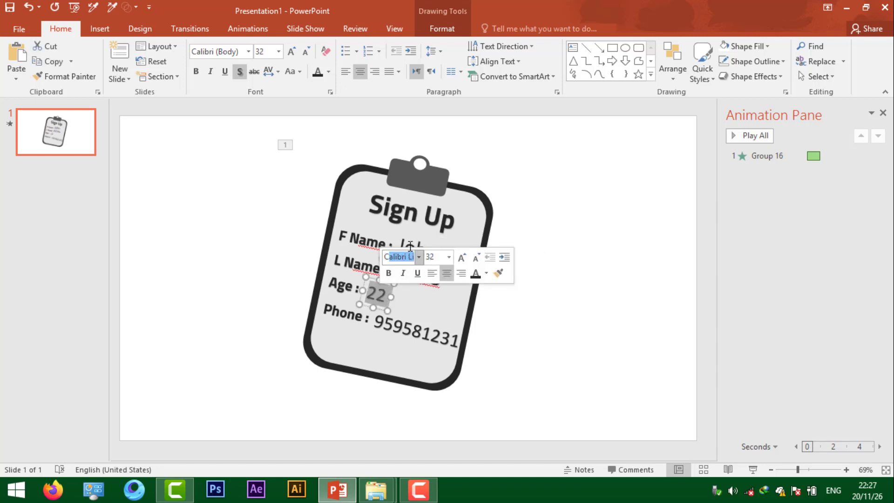
pyautogui.press('Return')
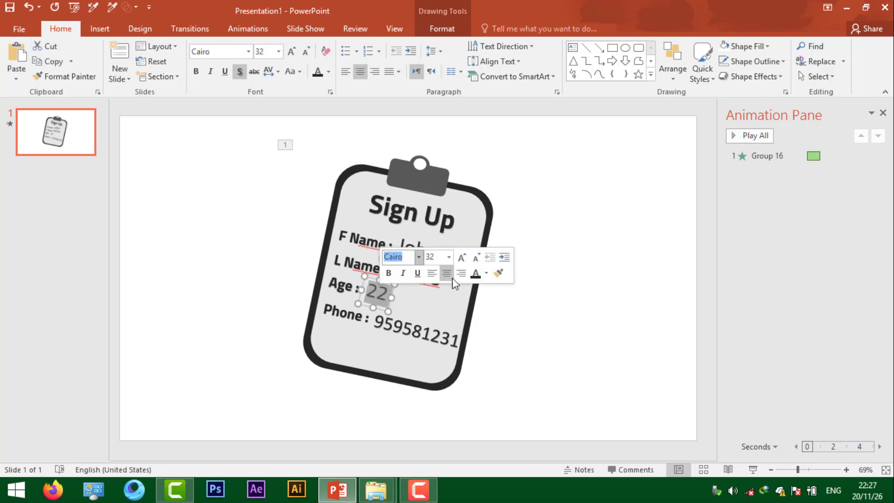
# Step: Set the phone number to the Cairo font at size 28
pyautogui.doubleClick(413, 330)
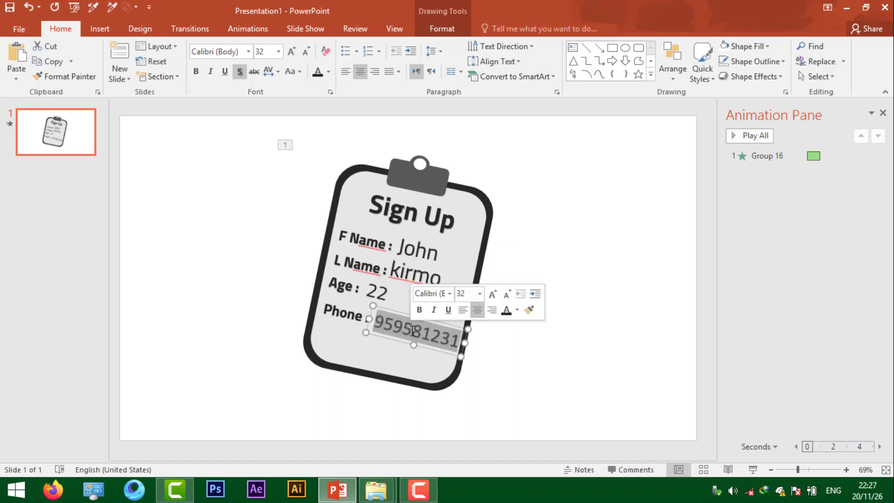
pyautogui.click(423, 293)
pyautogui.write('Cairo')
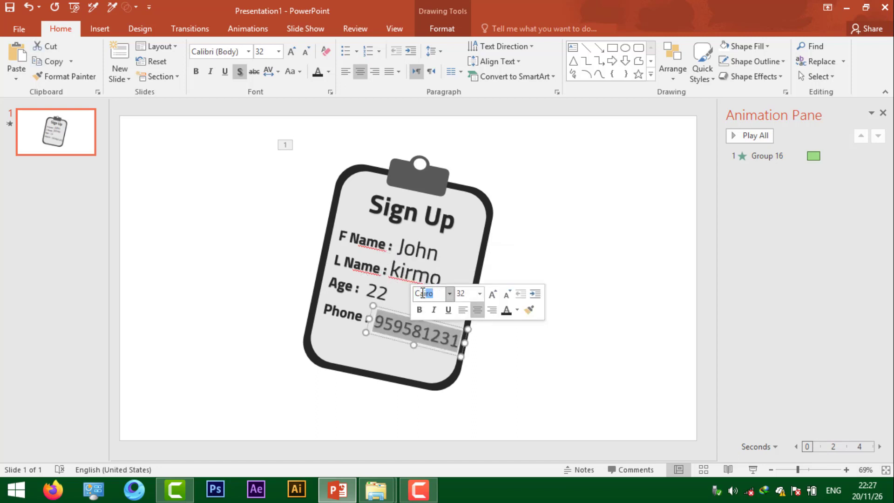
pyautogui.press('Return')
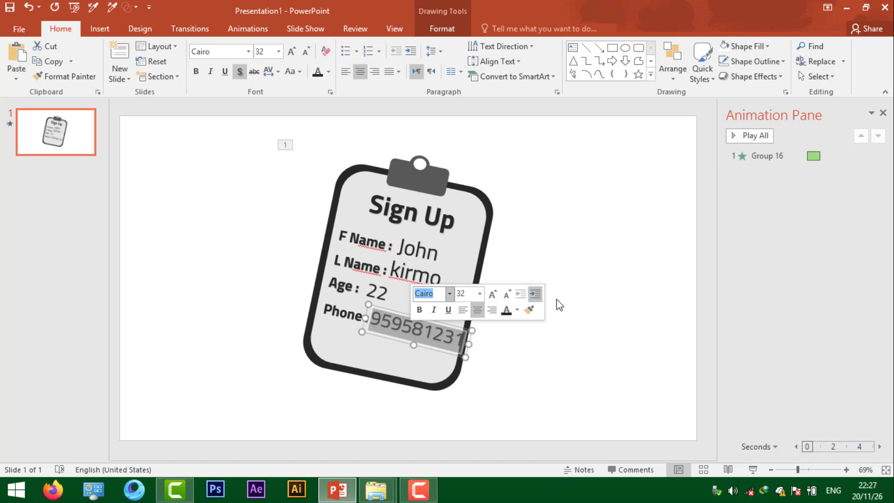
pyautogui.click(557, 299)
pyautogui.click(424, 325)
pyautogui.doubleClick(425, 324)
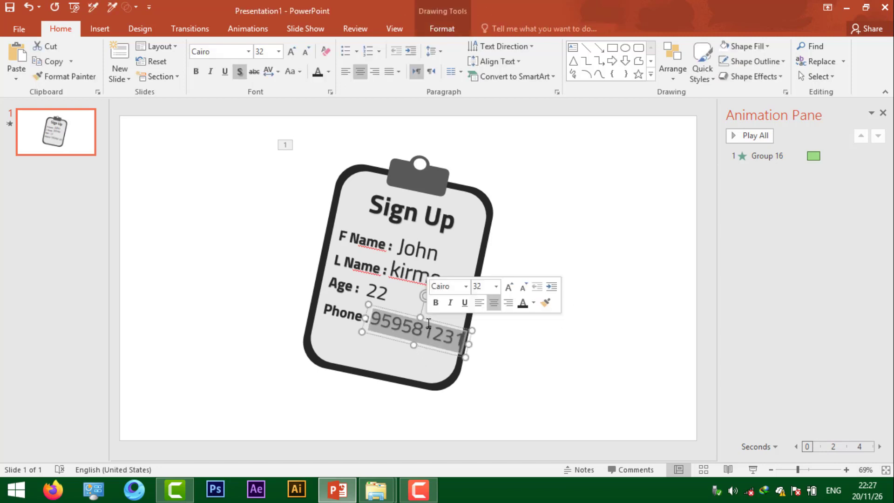
pyautogui.click(521, 288)
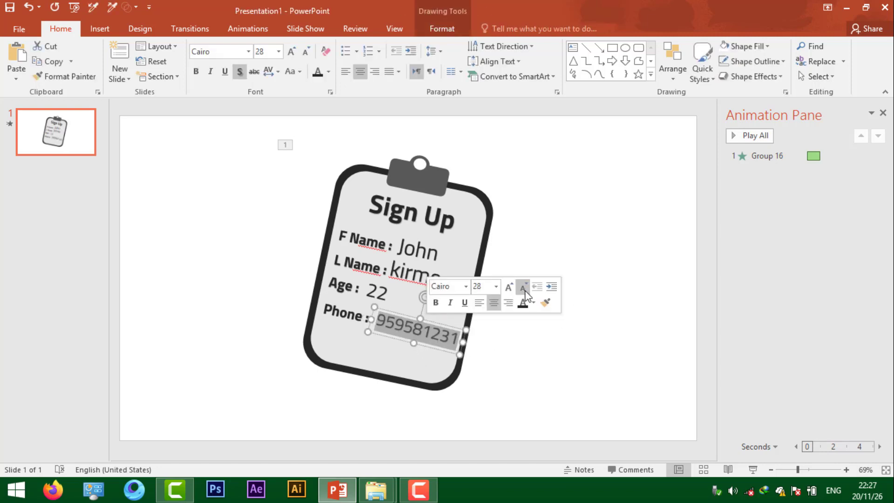
# Step: Tilt and nudge the phone number to line up with the slanted clipboard text
pyautogui.click(381, 291)
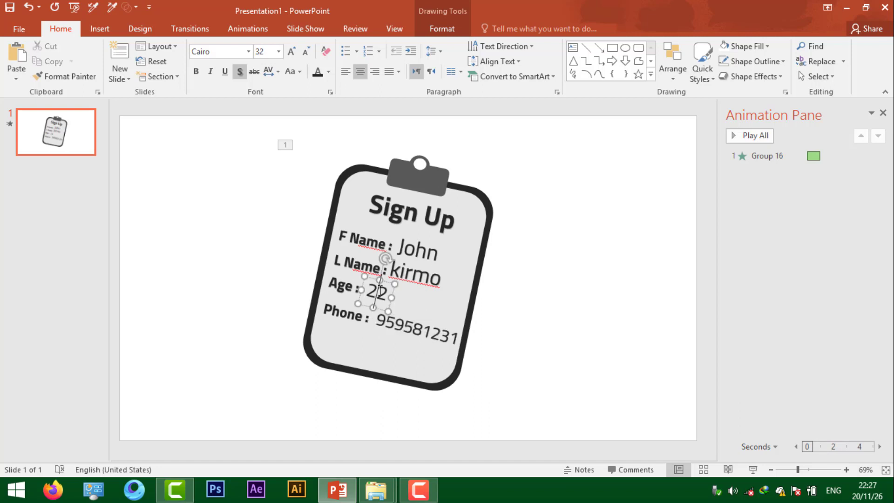
pyautogui.doubleClick(380, 291)
pyautogui.click(430, 287)
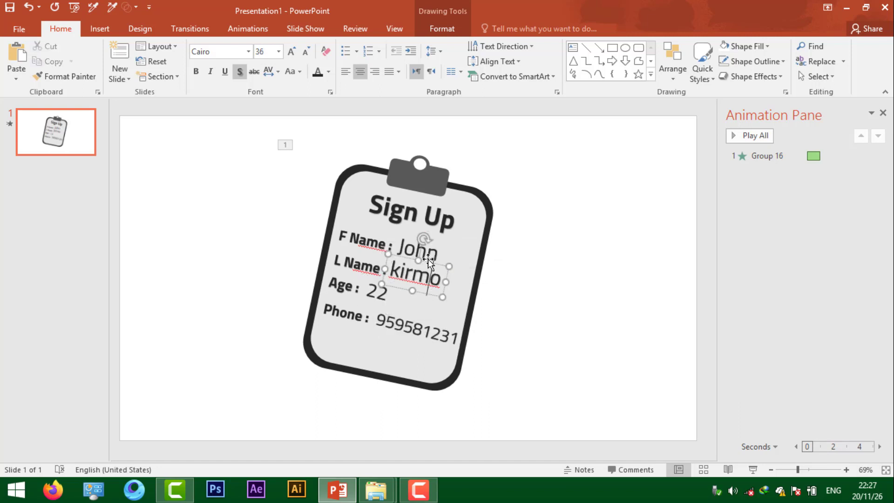
pyautogui.click(418, 336)
pyautogui.click(434, 293)
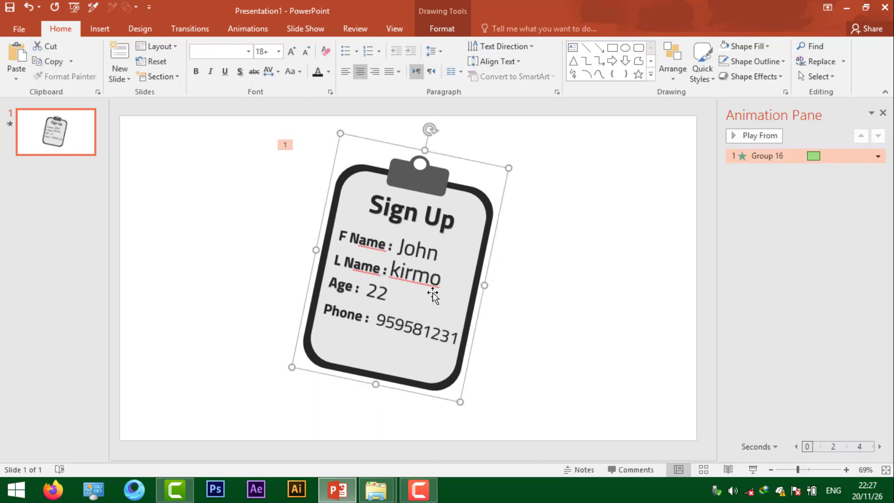
pyautogui.hotkey('ctrl', 'z')
pyautogui.click(416, 330)
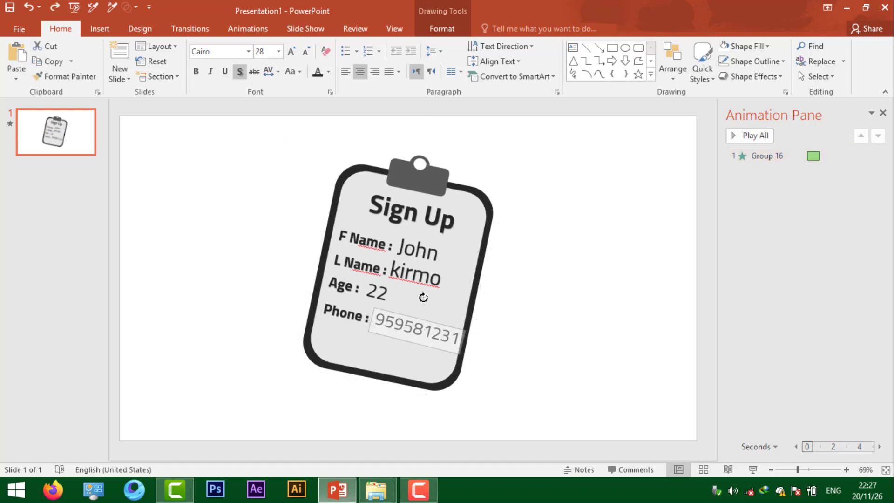
pyautogui.moveTo(423, 296); pyautogui.dragTo(425, 297)
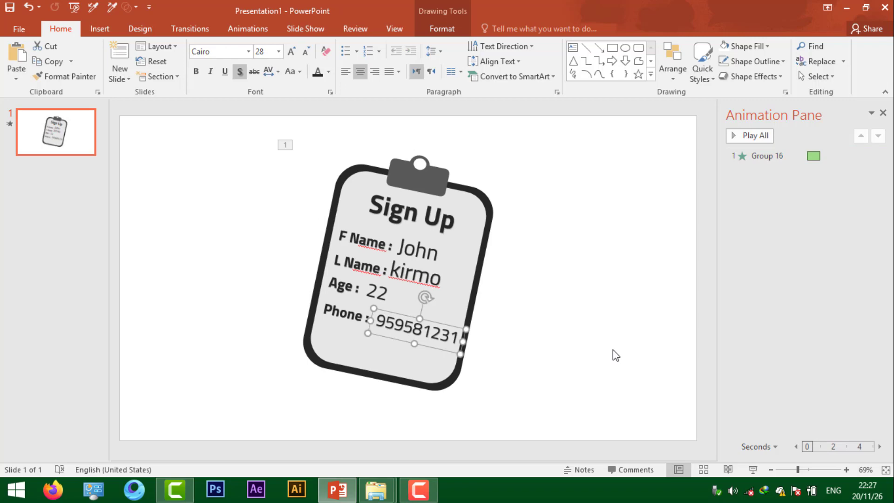
pyautogui.hotkey('ctrl', 'z')
pyautogui.hotkey('ctrl', 'z')
pyautogui.hotkey('ctrl', 'z')
pyautogui.hotkey('ctrl', 'z')
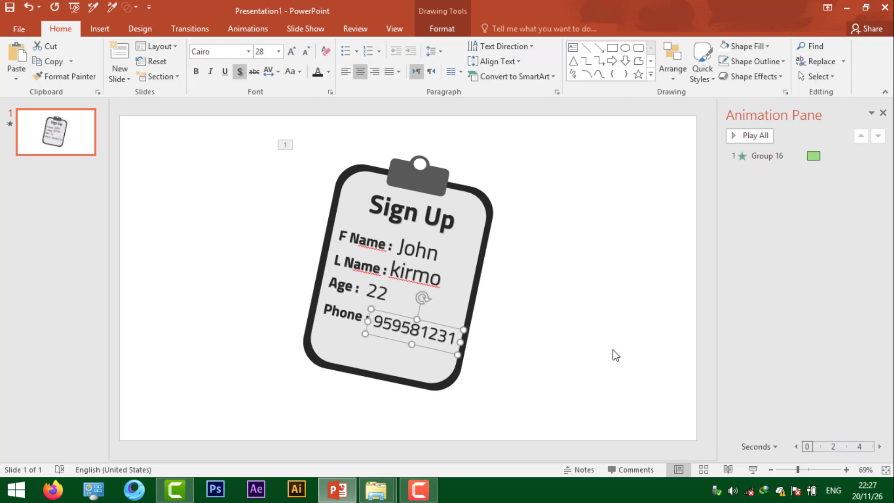
pyautogui.hotkey('ctrl', 'z')
pyautogui.hotkey('ctrl', 'z')
pyautogui.hotkey('ctrl', 'z')
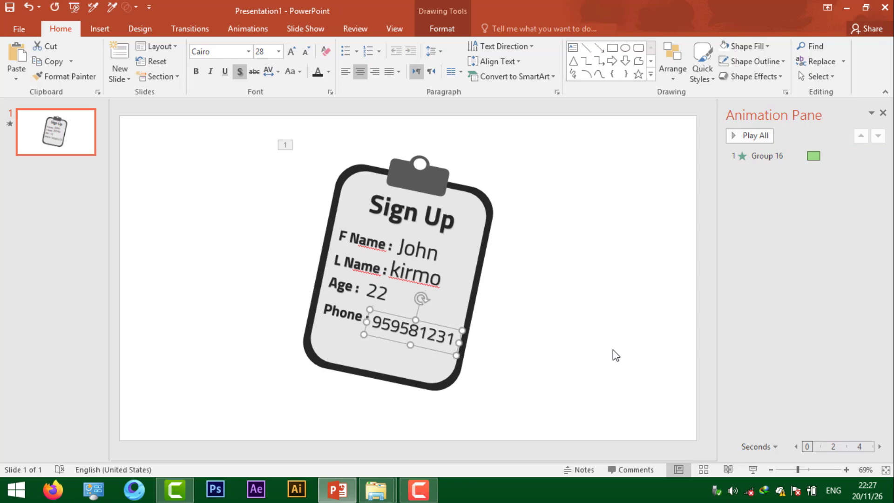
pyautogui.hotkey('ctrl', 'z')
pyautogui.hotkey('ctrl', 'z')
pyautogui.hotkey('ctrl', 'z')
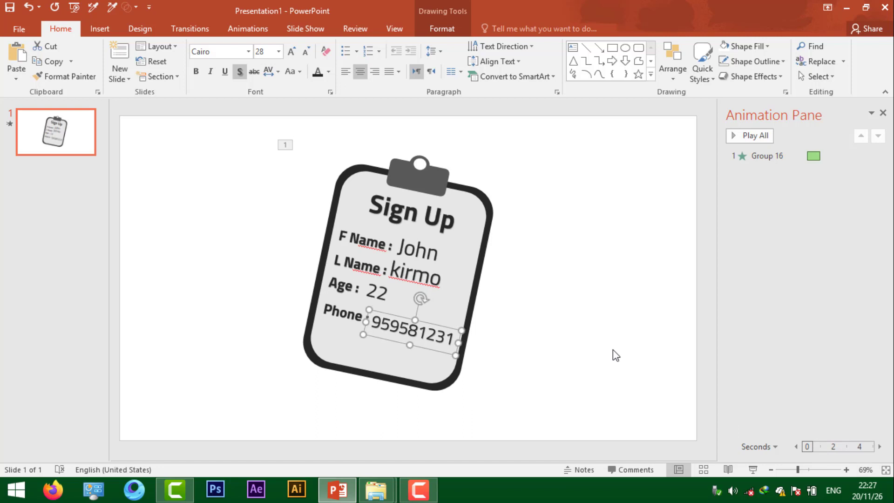
pyautogui.click(456, 263)
pyautogui.click(527, 284)
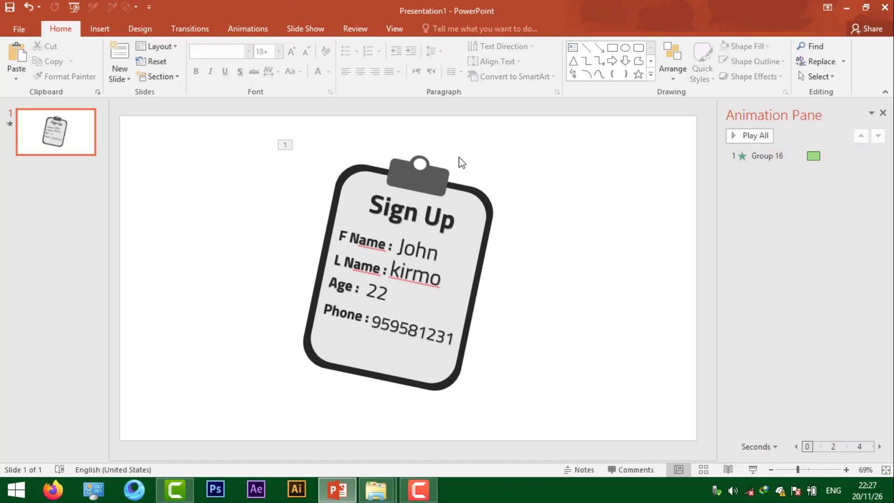
# Step: Bring the hand-with-pencil picture onto the slide from the image folder
pyautogui.click(418, 240)
pyautogui.click(585, 241)
pyautogui.moveTo(376, 490)
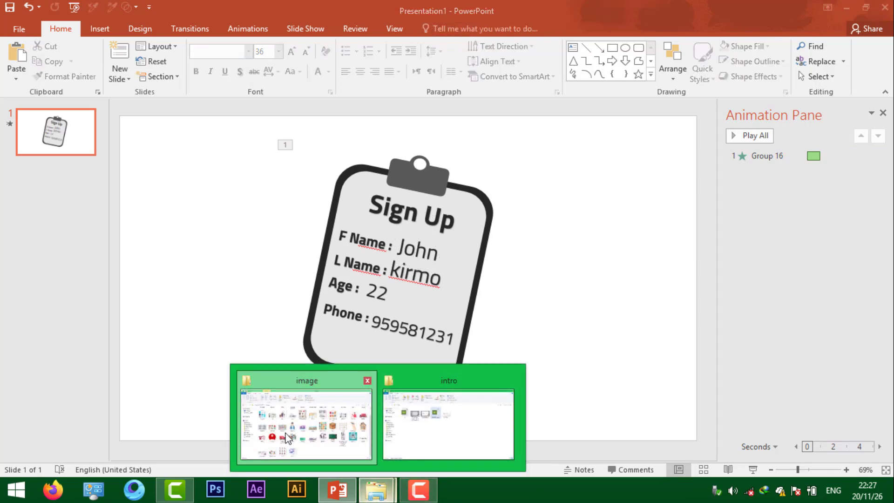
pyautogui.click(292, 435)
pyautogui.moveTo(768, 279)
pyautogui.mouseDown()
pyautogui.moveTo(749, 292)
pyautogui.moveTo(551, 322)
pyautogui.mouseUp()
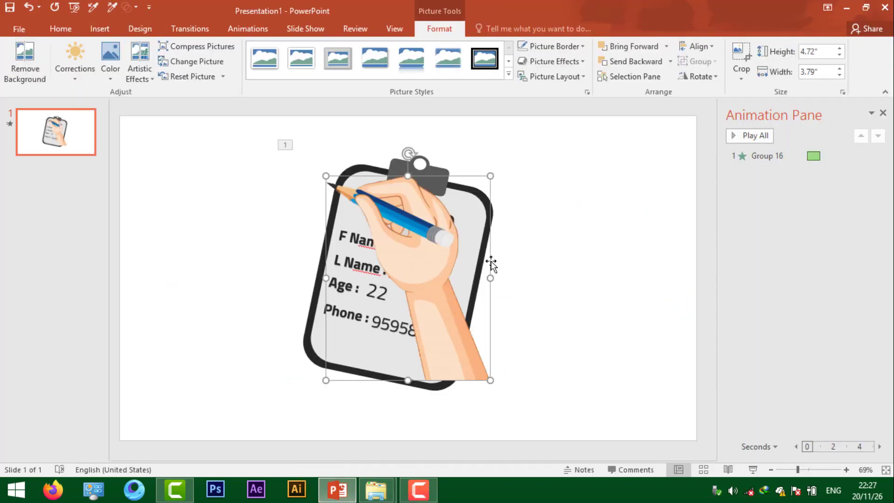
# Step: Rotate the hand picture, shrink it to 2.45" by 1.97", and rest it on the clipboard
pyautogui.moveTo(421, 253); pyautogui.dragTo(489, 301)
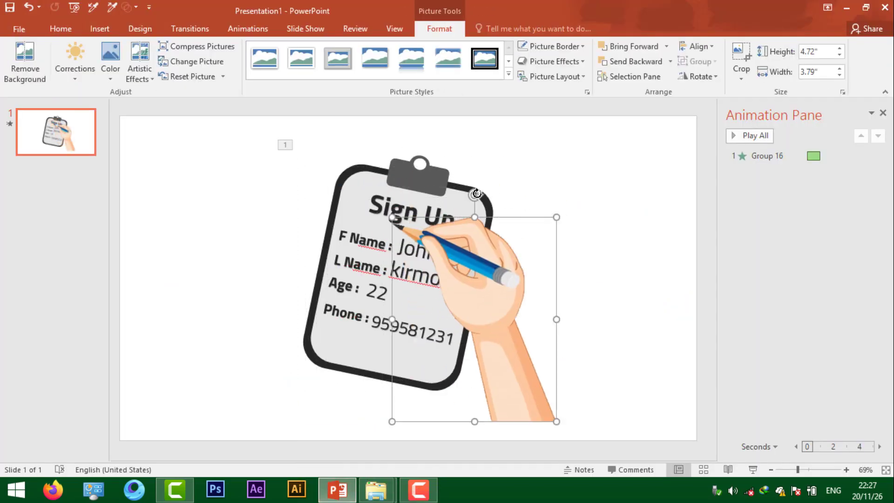
pyautogui.moveTo(476, 193); pyautogui.dragTo(535, 210)
pyautogui.moveTo(505, 310)
pyautogui.mouseDown()
pyautogui.moveTo(457, 346)
pyautogui.moveTo(511, 249)
pyautogui.moveTo(416, 292)
pyautogui.moveTo(419, 305)
pyautogui.mouseUp()
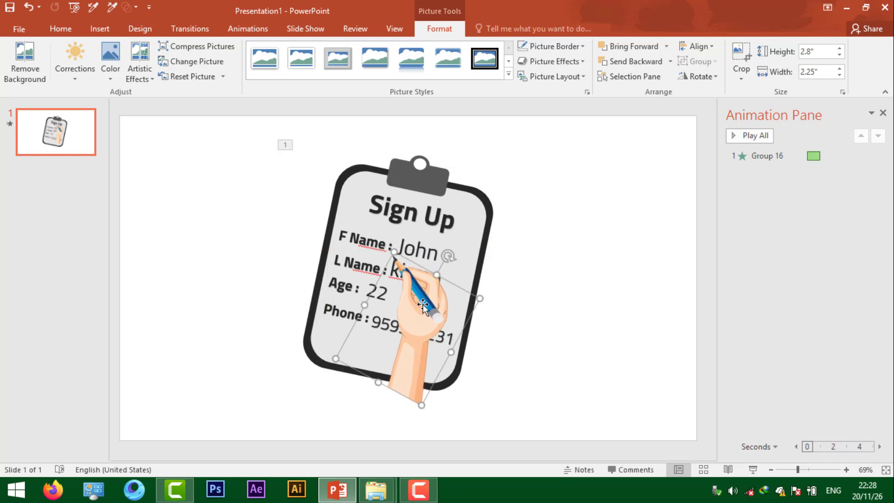
pyautogui.moveTo(472, 300)
pyautogui.mouseDown()
pyautogui.moveTo(454, 307)
pyautogui.moveTo(421, 298)
pyautogui.mouseUp()
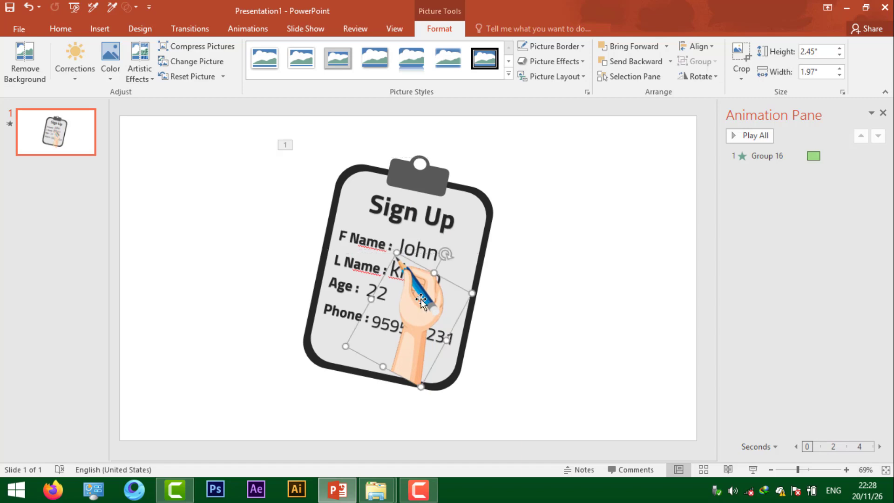
# Step: Give the hand picture a Custom Path animation drawn as a zigzag across the clipboard
pyautogui.click(246, 31)
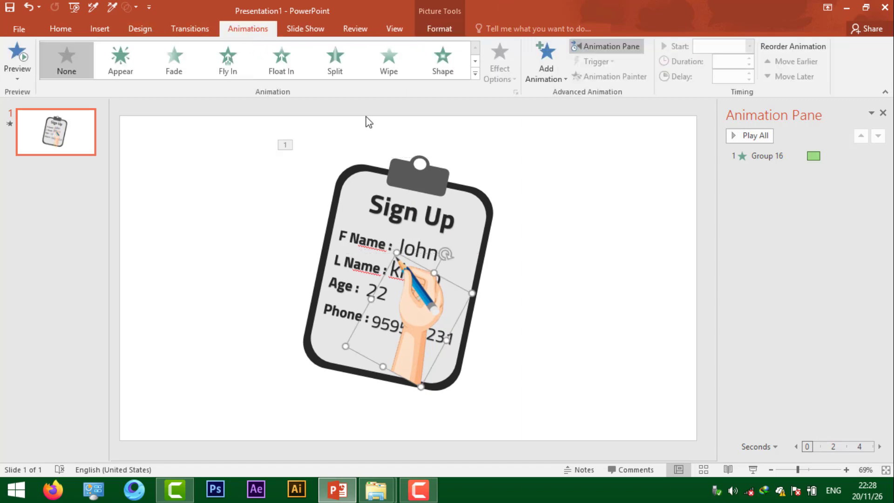
pyautogui.click(475, 74)
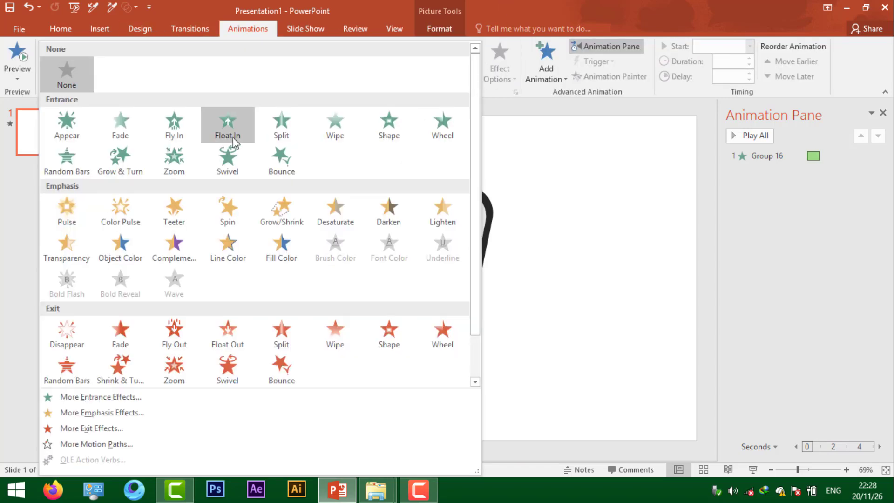
pyautogui.scroll(-1, 233, 138)
pyautogui.click(337, 373)
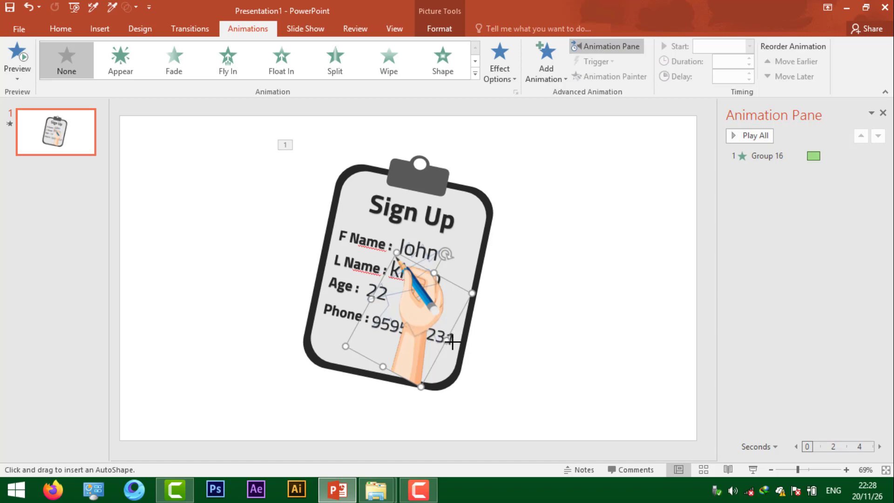
pyautogui.doubleClick(455, 341)
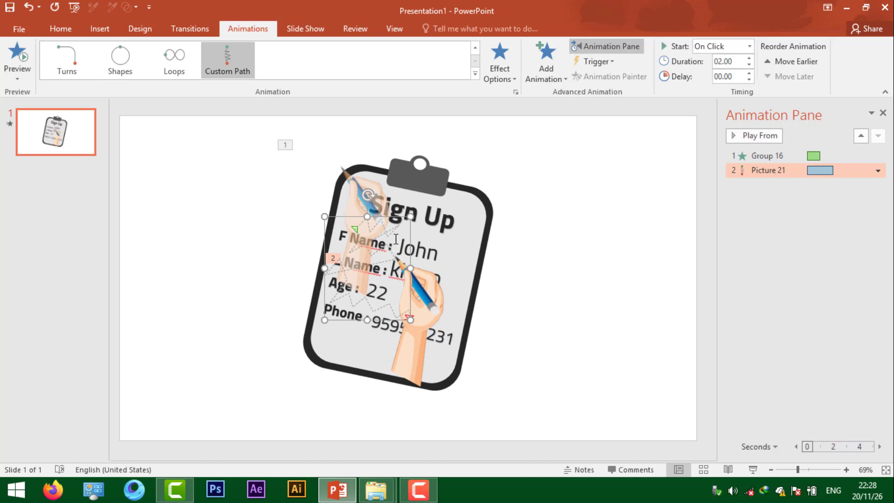
# Step: Nudge the hand's zigzag motion path down and sideways into position
pyautogui.click(386, 234)
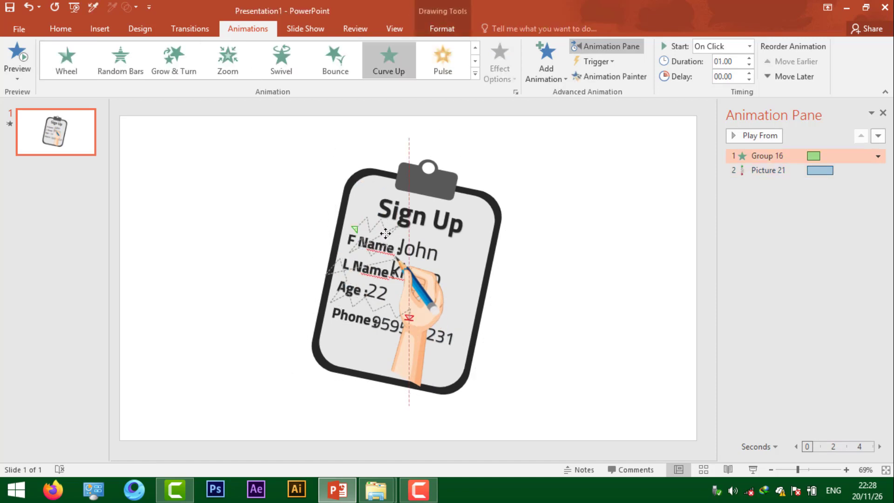
pyautogui.hotkey('ctrl', 'z')
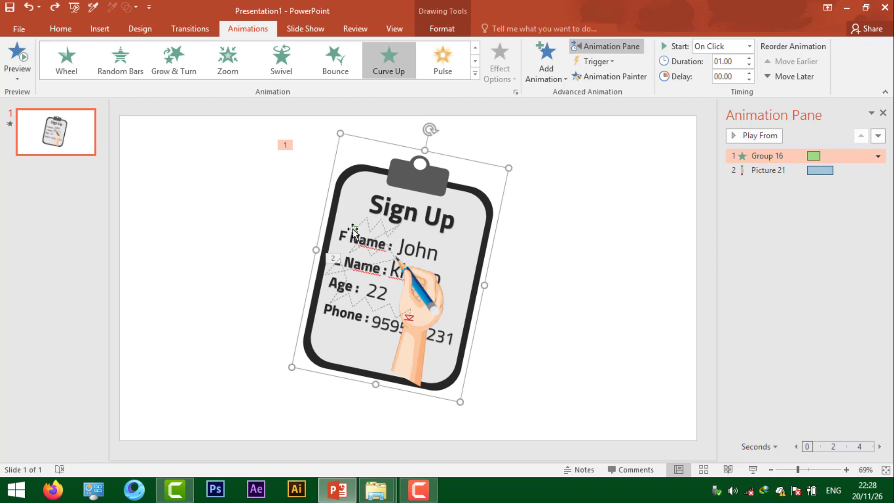
pyautogui.click(353, 229)
pyautogui.press('Down')
pyautogui.press('Down')
pyautogui.press('Down')
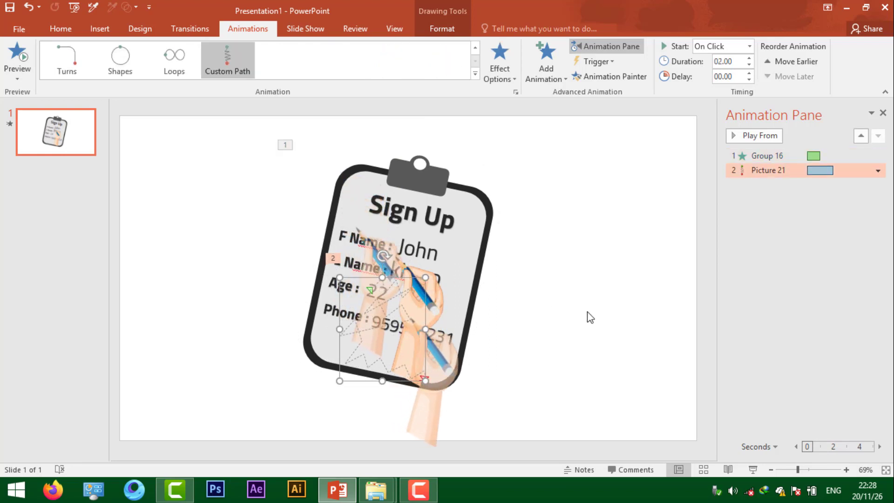
pyautogui.press('Right')
pyautogui.press('Right')
pyautogui.press('Right')
pyautogui.press('Down')
pyautogui.press('Down')
pyautogui.press('Down')
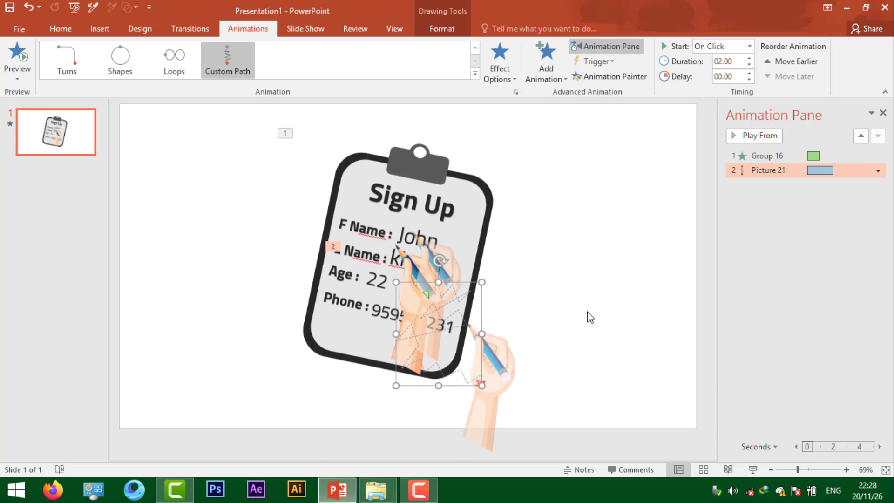
pyautogui.press('Left')
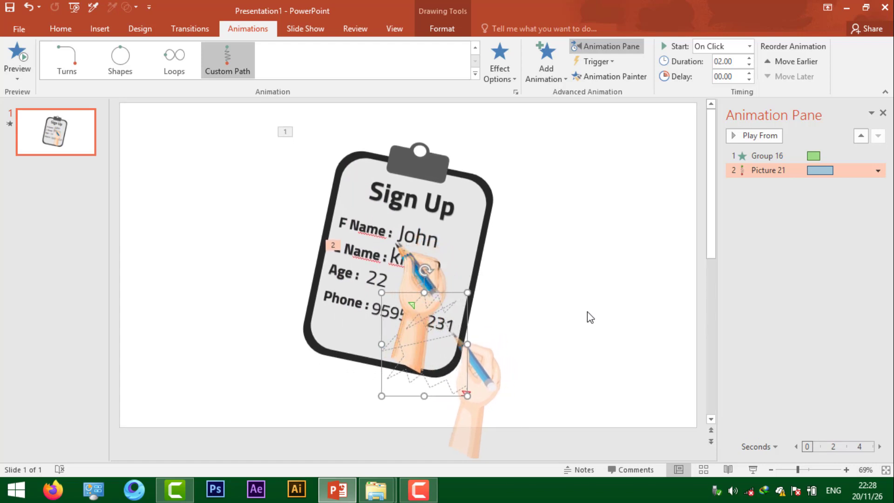
pyautogui.press('Left')
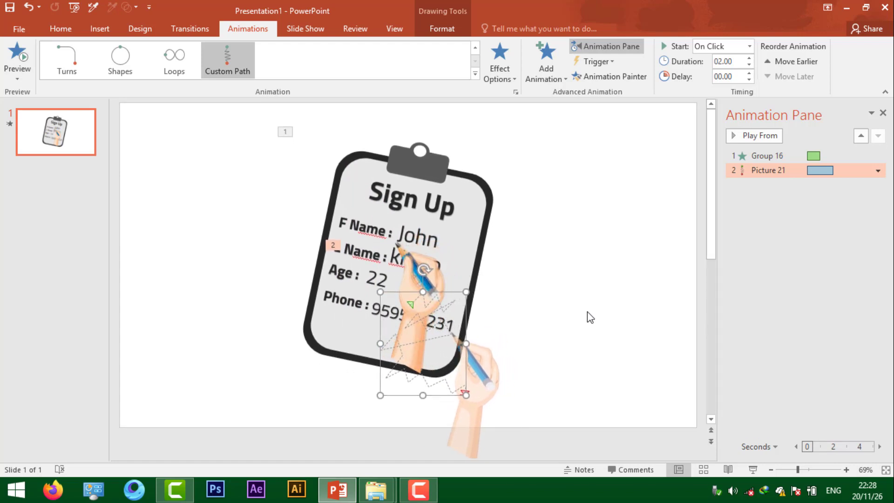
# Step: Preview the sequence and set the motion path's smooth start to 0 sec
pyautogui.click(743, 136)
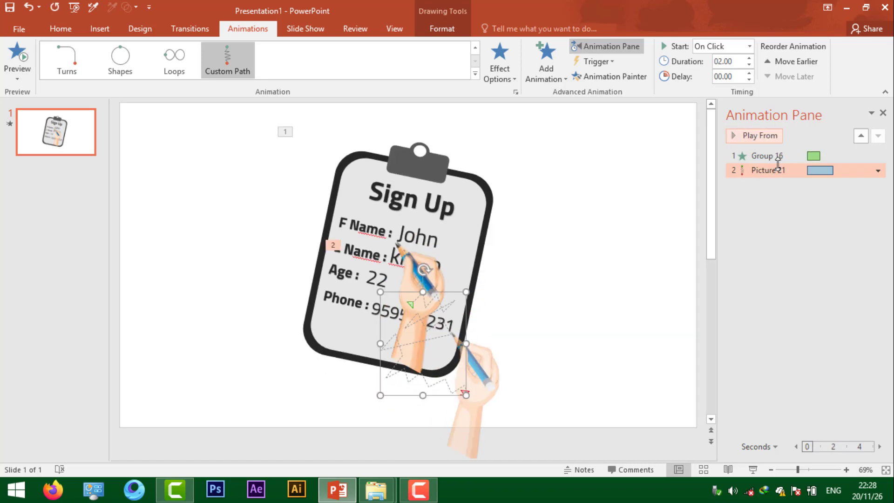
pyautogui.doubleClick(792, 170)
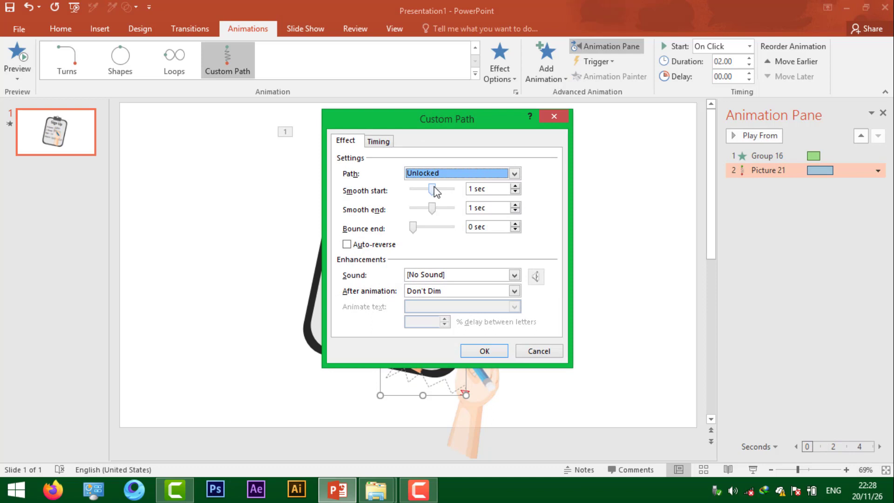
pyautogui.moveTo(433, 190); pyautogui.dragTo(358, 193)
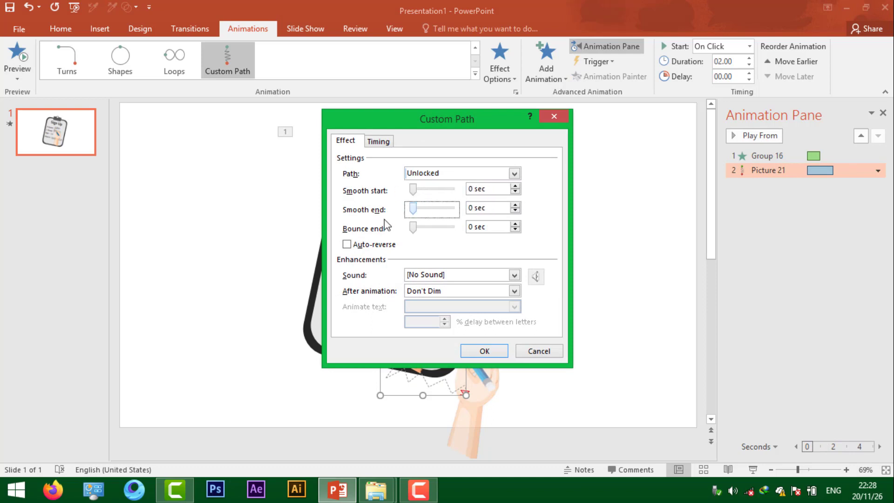
pyautogui.click(485, 350)
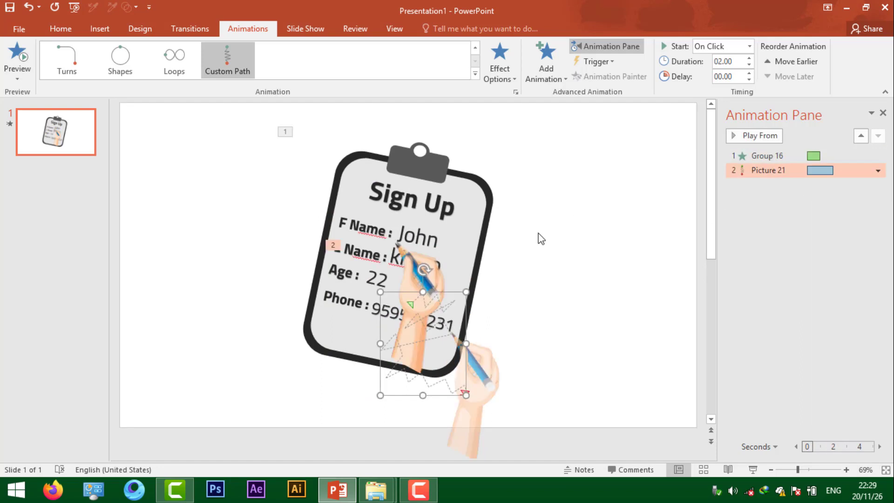
# Step: Give the first-name value a Wipe entrance coming from the left
pyautogui.click(427, 239)
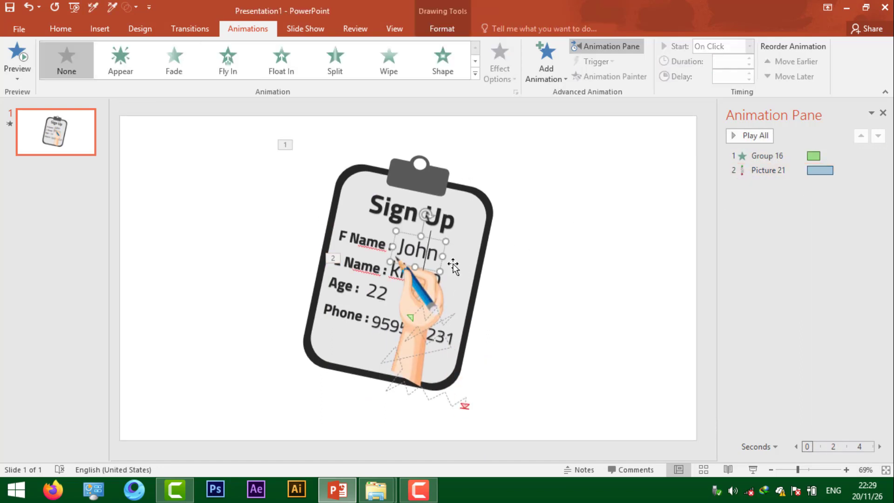
pyautogui.click(385, 62)
pyautogui.click(498, 70)
pyautogui.click(522, 178)
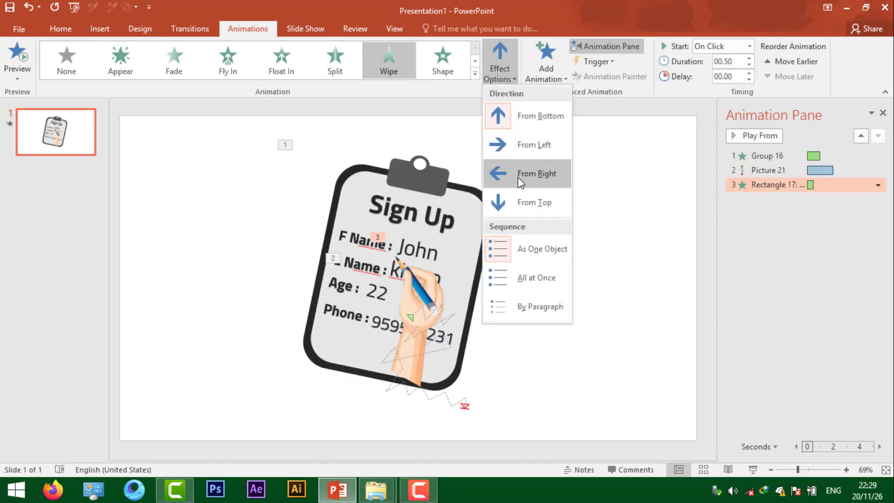
pyautogui.click(499, 70)
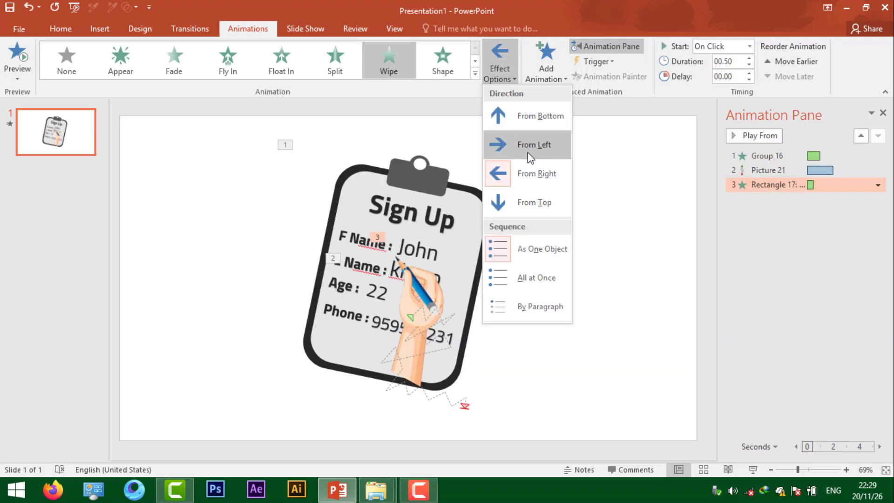
pyautogui.click(529, 149)
# Step: Show the Selection Pane listing all the slide's objects
pyautogui.click(391, 271)
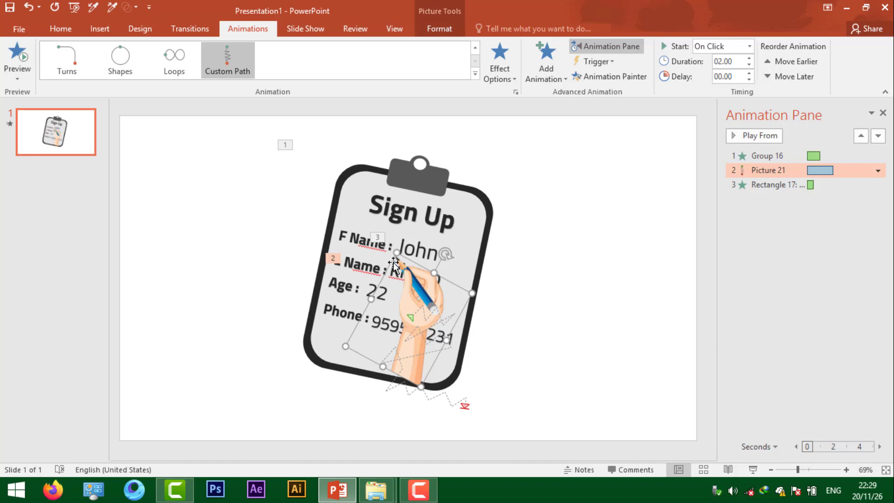
pyautogui.click(389, 261)
pyautogui.click(439, 272)
pyautogui.click(60, 29)
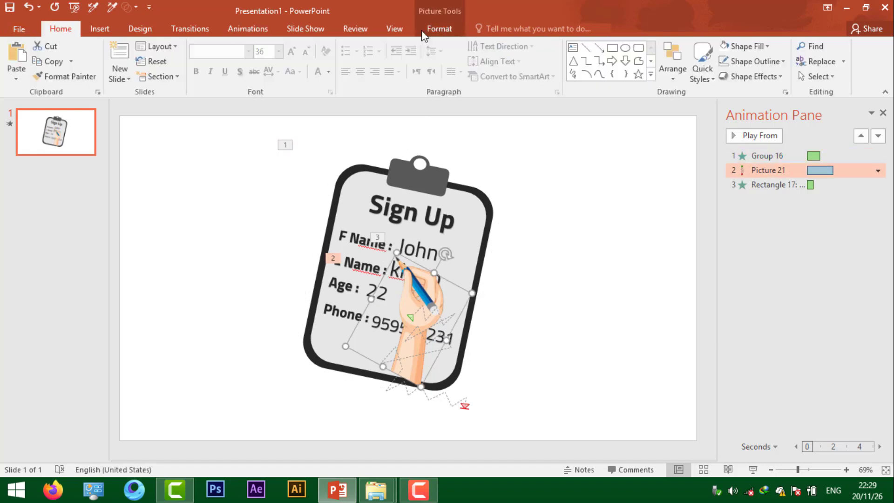
pyautogui.click(832, 79)
pyautogui.click(829, 123)
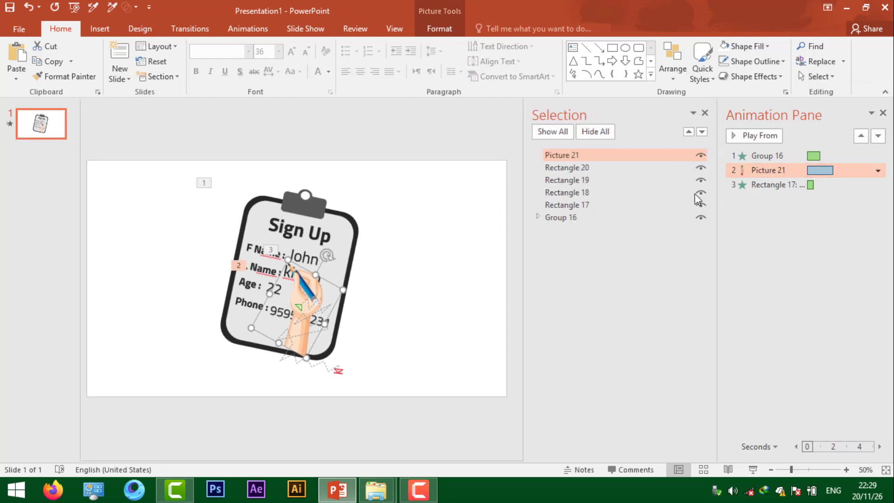
# Step: Hide the hand picture and give the last-name value a Wipe entrance from the left
pyautogui.click(701, 156)
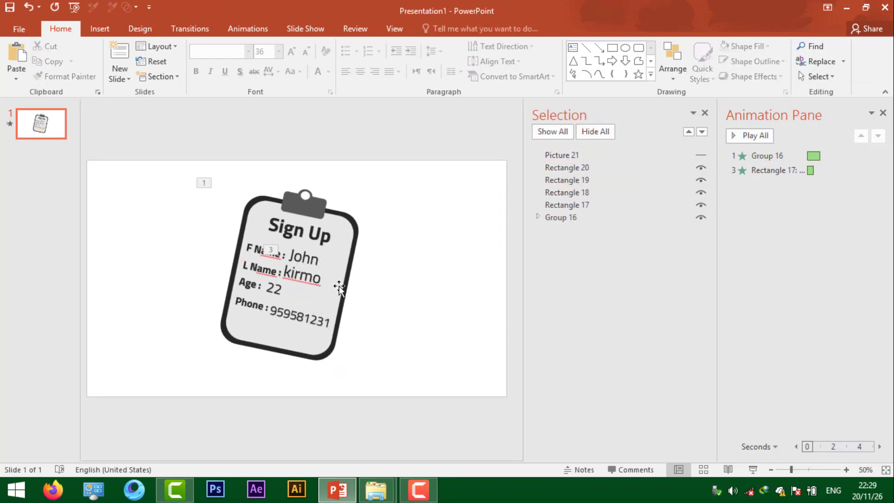
pyautogui.click(309, 274)
pyautogui.click(242, 23)
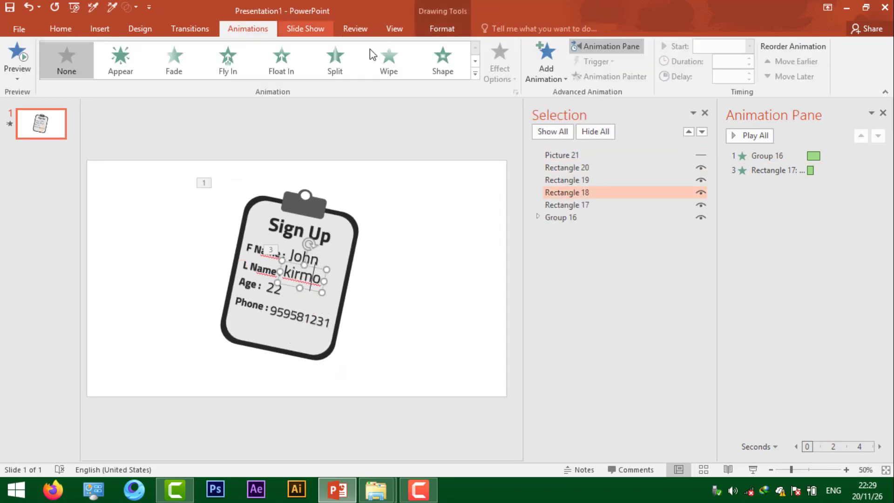
pyautogui.click(395, 71)
pyautogui.click(508, 78)
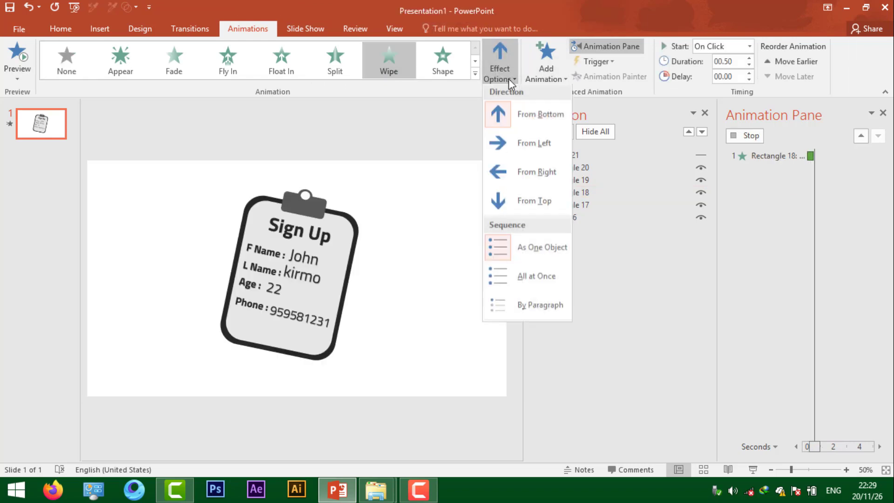
pyautogui.click(516, 156)
# Step: Give the age 22 and phone-number values Wipe entrances from the left
pyautogui.click(275, 289)
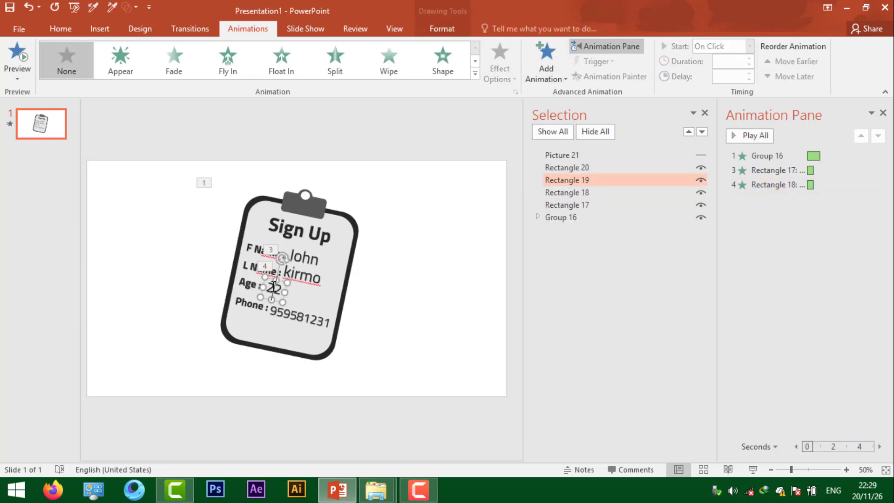
pyautogui.click(537, 74)
pyautogui.click(390, 65)
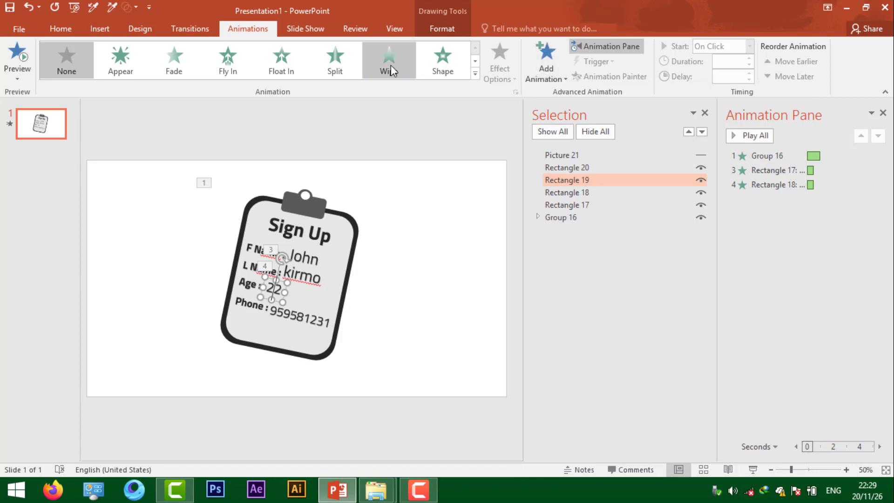
pyautogui.click(497, 74)
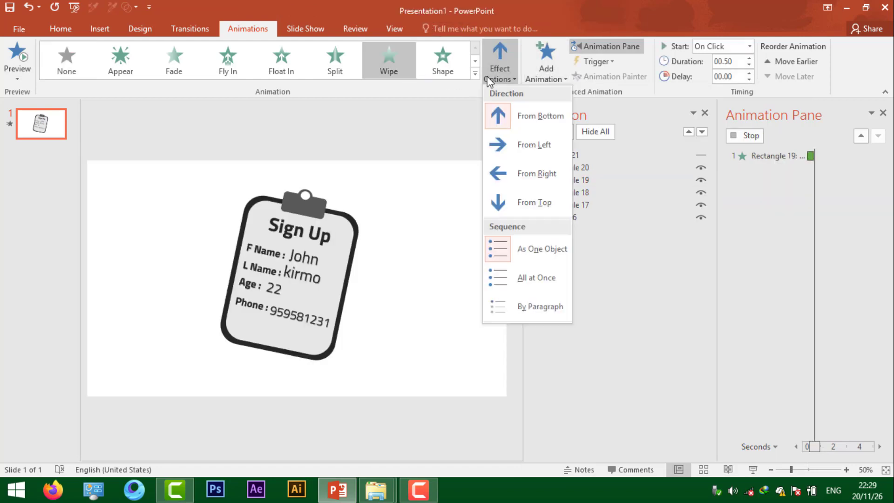
pyautogui.click(511, 147)
pyautogui.click(299, 318)
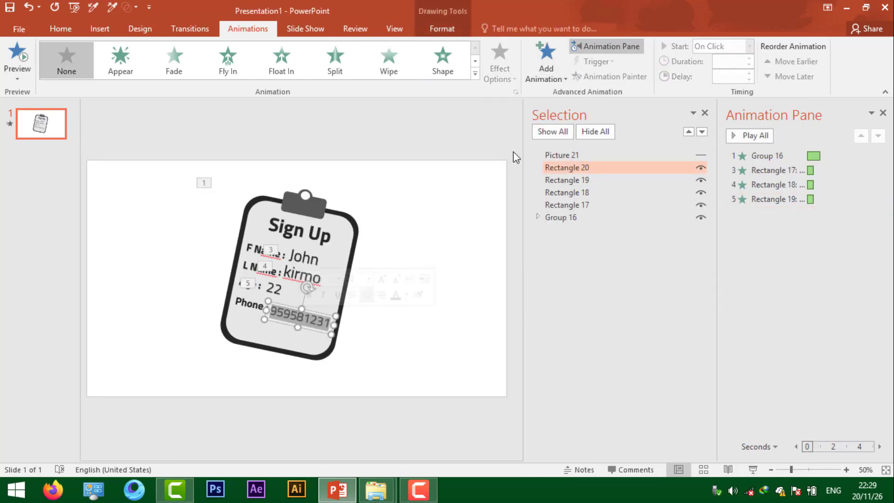
pyautogui.click(414, 66)
pyautogui.click(494, 74)
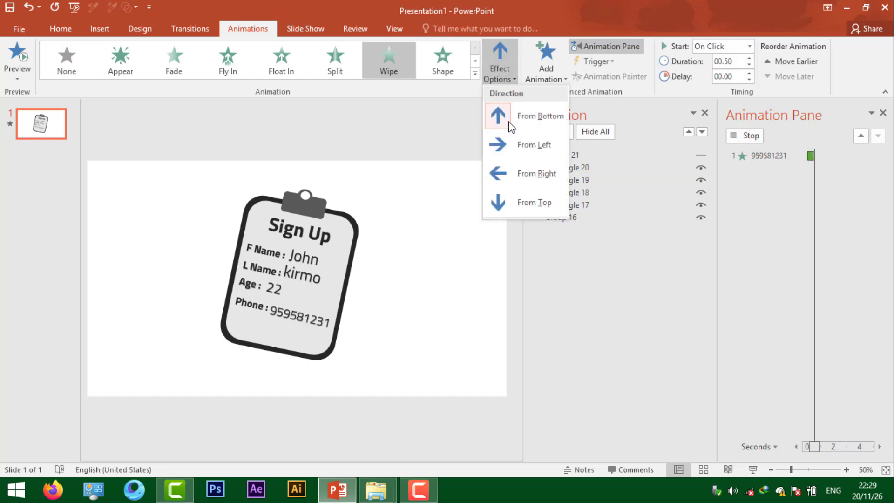
pyautogui.click(513, 144)
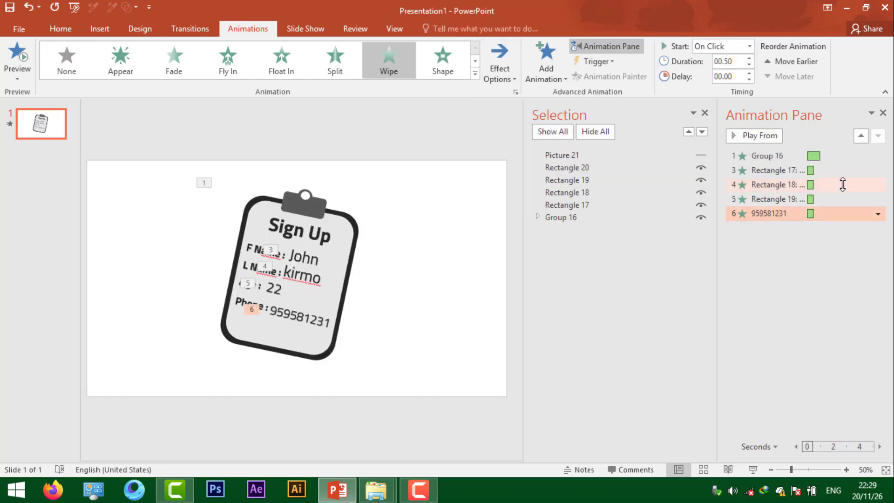
# Step: Make the clipboard group and the first-name wipe start With Previous
pyautogui.click(779, 160)
pyautogui.rightClick(782, 162)
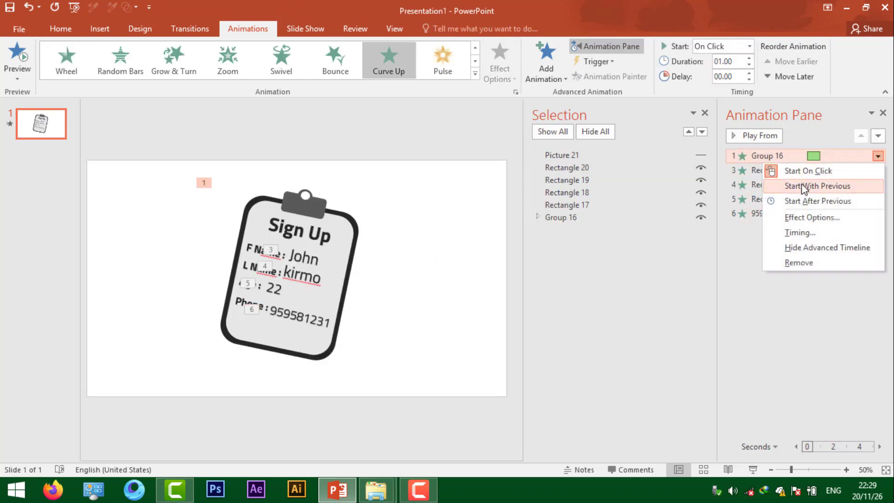
pyautogui.click(817, 186)
pyautogui.click(794, 170)
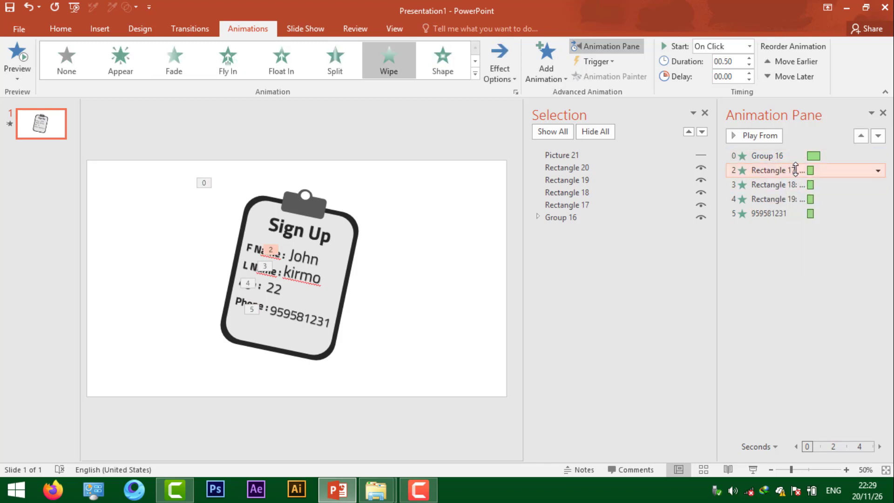
pyautogui.rightClick(794, 171)
pyautogui.click(814, 200)
# Step: Set the last-name, age and phone-number wipes to start With Previous
pyautogui.click(787, 184)
pyautogui.rightClick(787, 184)
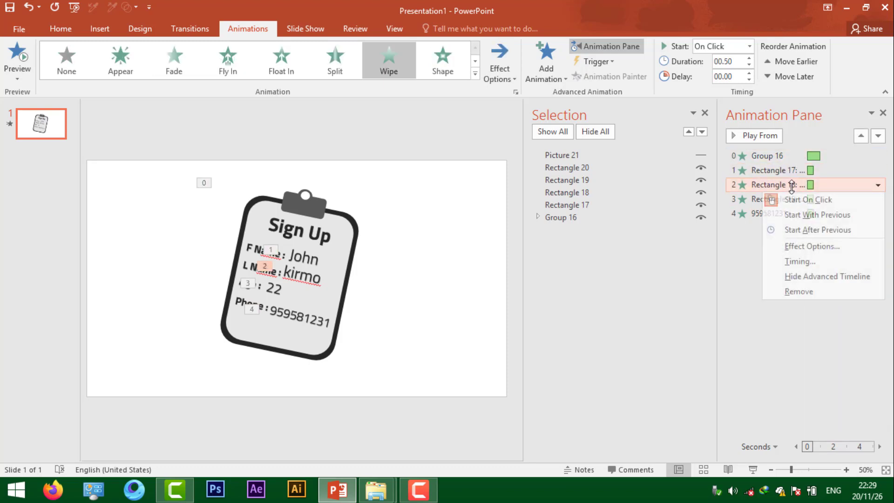
pyautogui.click(796, 214)
pyautogui.click(786, 199)
pyautogui.rightClick(786, 200)
pyautogui.click(806, 229)
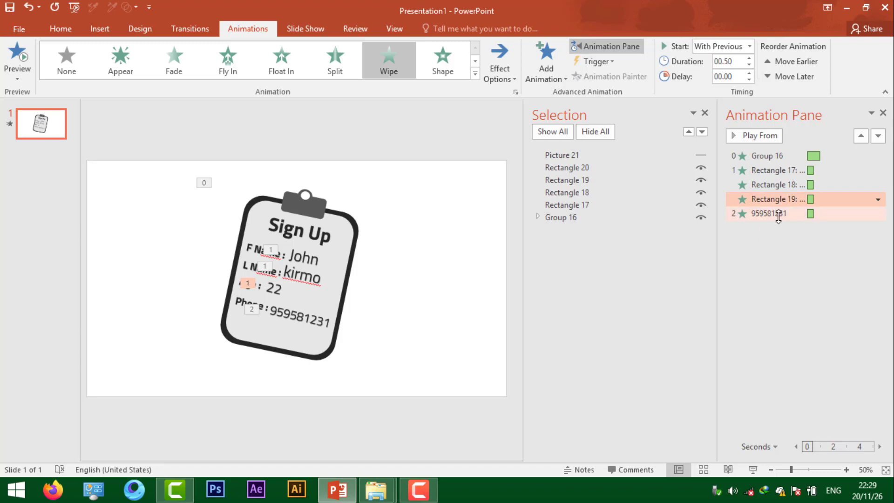
pyautogui.click(776, 214)
pyautogui.rightClick(776, 213)
pyautogui.click(801, 243)
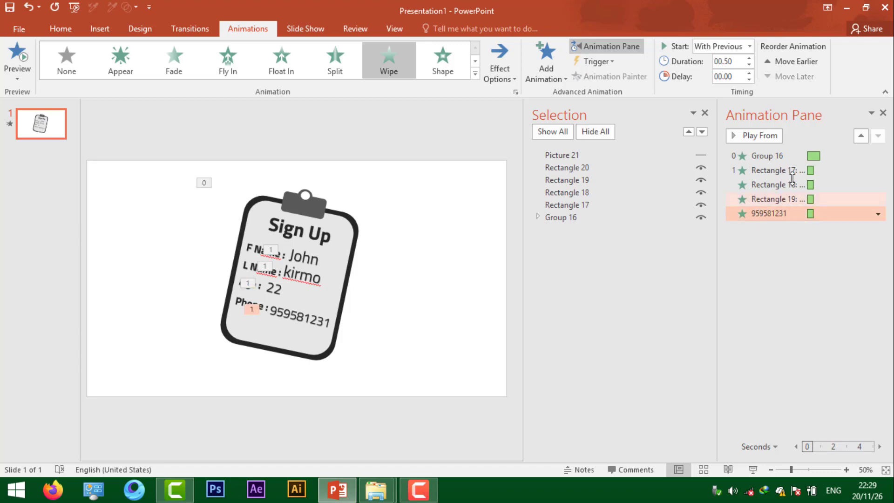
# Step: Recheck the first-name wipe's timing menu, closing it unchanged, and reselect that animation
pyautogui.click(794, 170)
pyautogui.rightClick(795, 170)
pyautogui.click(745, 318)
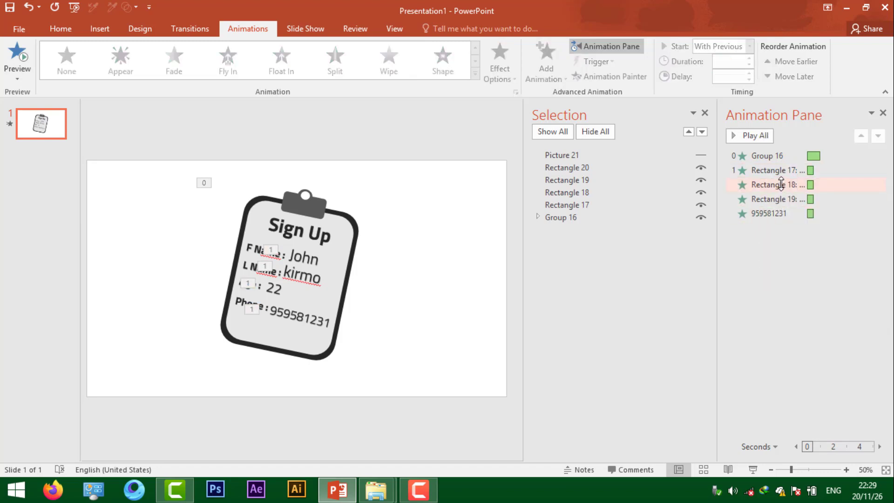
pyautogui.click(785, 171)
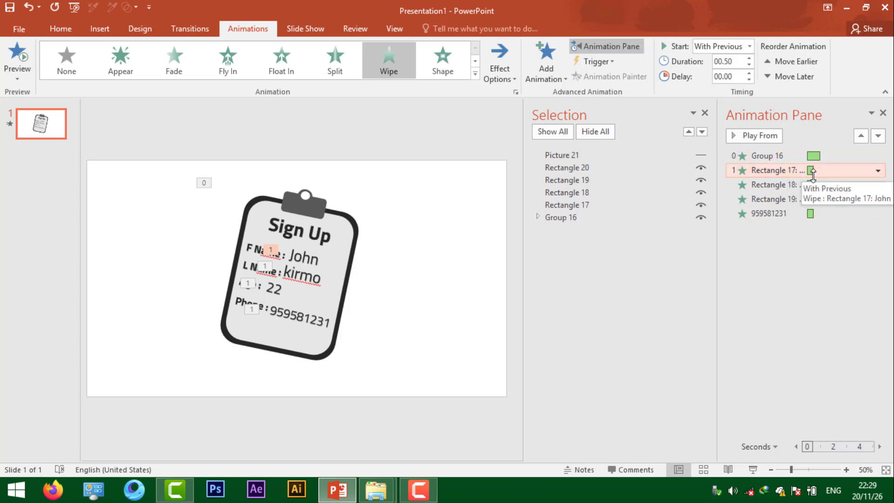
# Step: Unhide the hand picture and start its motion path With Previous after a 1.2 s delay
pyautogui.click(701, 156)
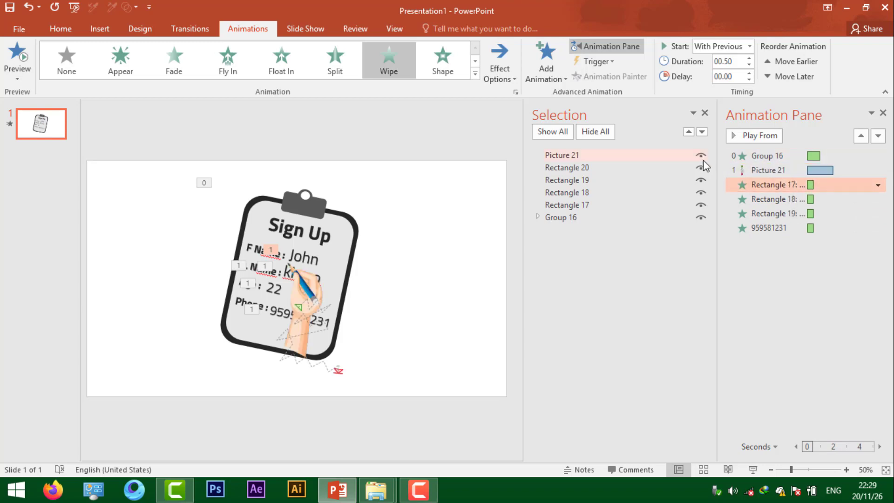
pyautogui.click(768, 170)
pyautogui.rightClick(769, 171)
pyautogui.click(787, 200)
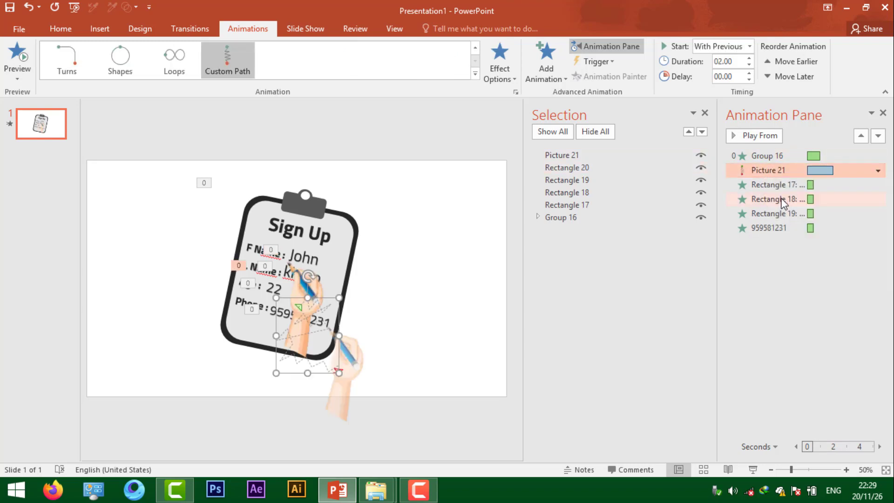
pyautogui.moveTo(807, 173); pyautogui.dragTo(825, 174)
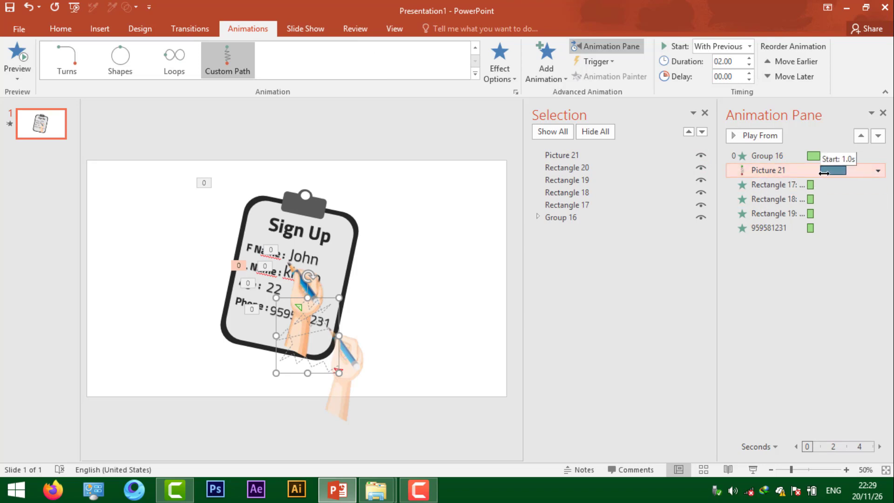
pyautogui.moveTo(825, 172); pyautogui.dragTo(785, 214)
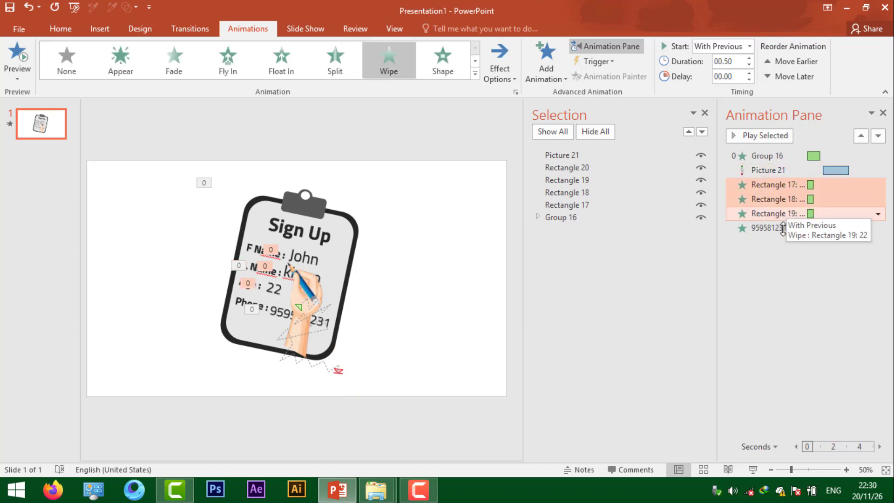
# Step: Keep the four value wipes With Previous, delay the last-name wipe to about 1.7 s, and preview
pyautogui.rightClick(762, 217)
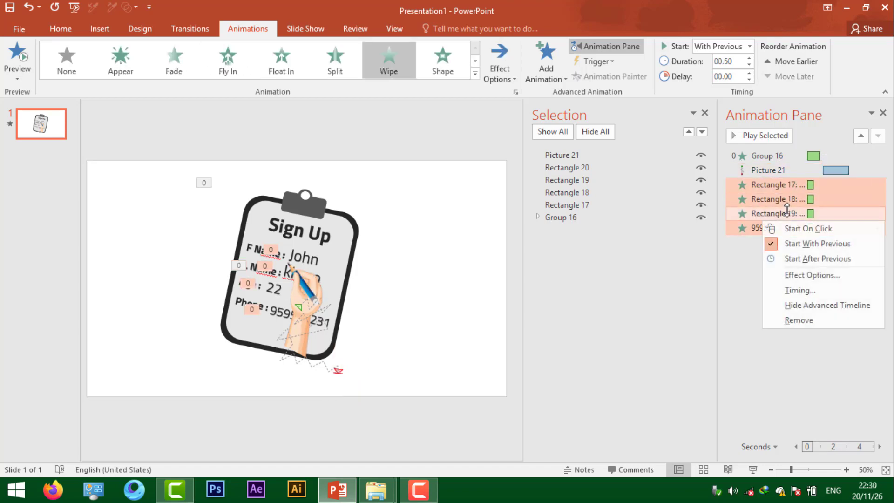
pyautogui.click(815, 244)
pyautogui.click(816, 273)
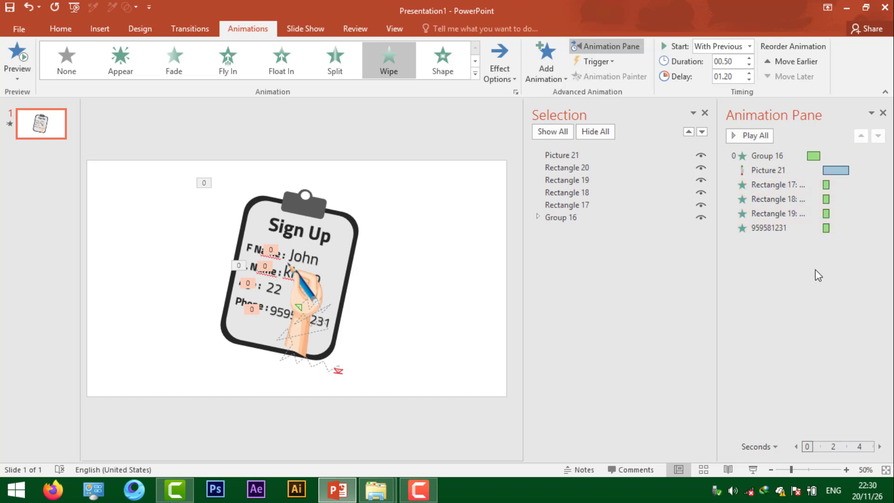
pyautogui.moveTo(827, 201); pyautogui.dragTo(846, 227)
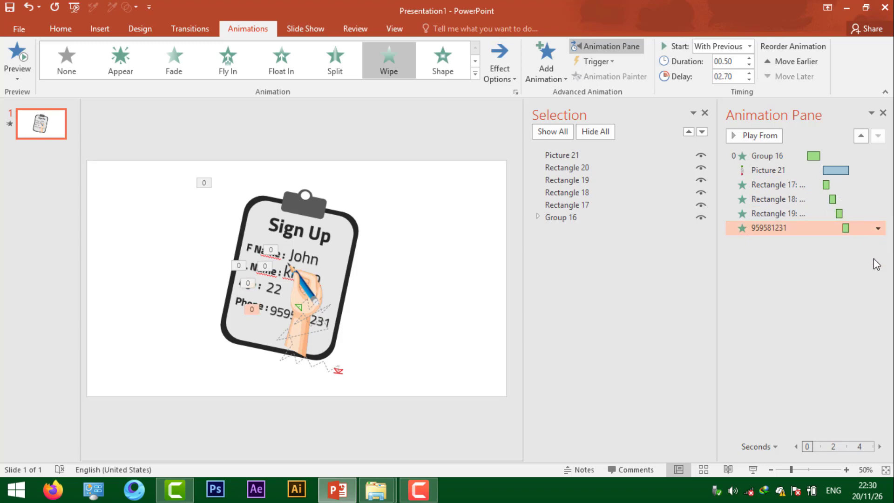
pyautogui.click(781, 158)
pyautogui.click(758, 136)
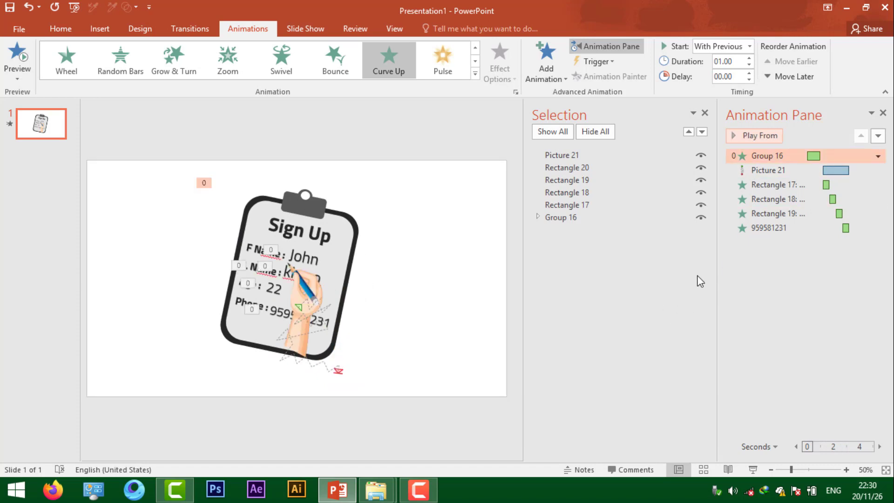
pyautogui.click(311, 285)
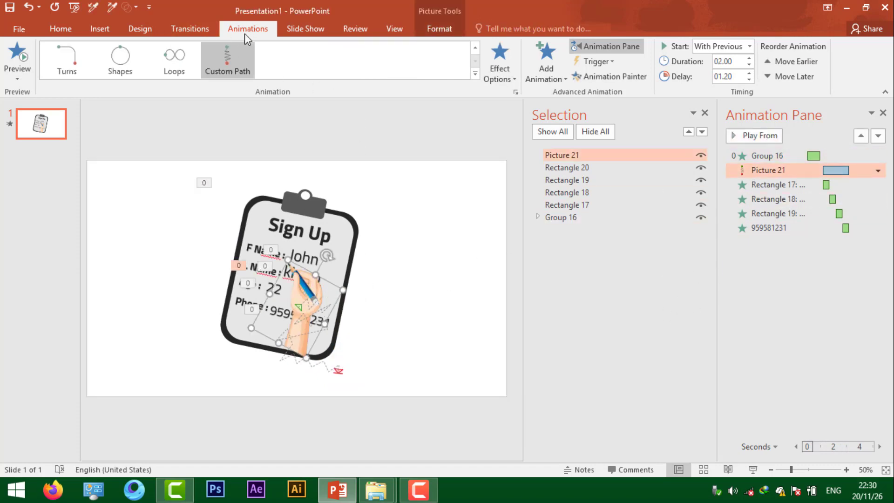
# Step: Add an Appear entrance to the hand, placed after the clipboard group, delayed 1.2 s
pyautogui.click(557, 77)
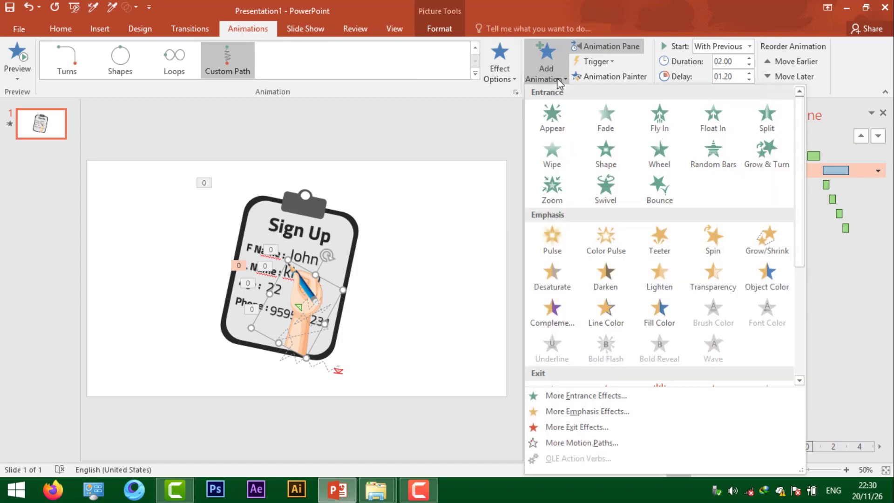
pyautogui.click(547, 121)
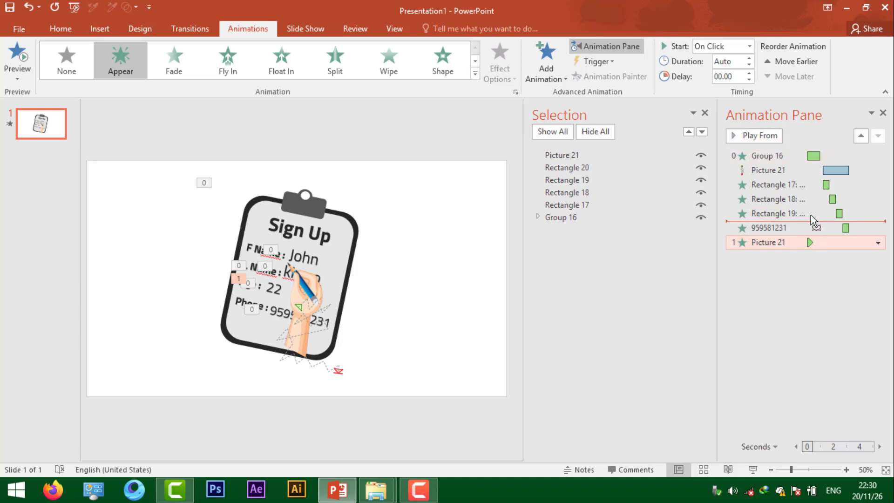
pyautogui.moveTo(811, 214); pyautogui.dragTo(820, 166)
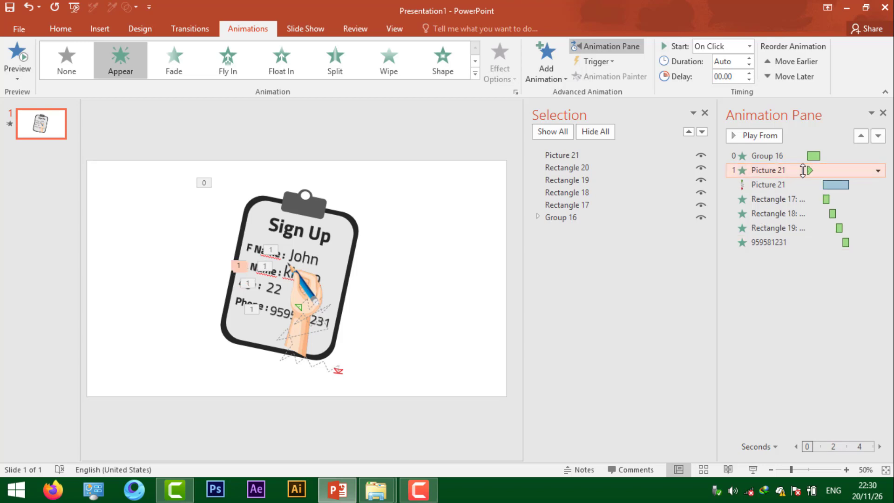
pyautogui.rightClick(805, 170)
pyautogui.press('Escape')
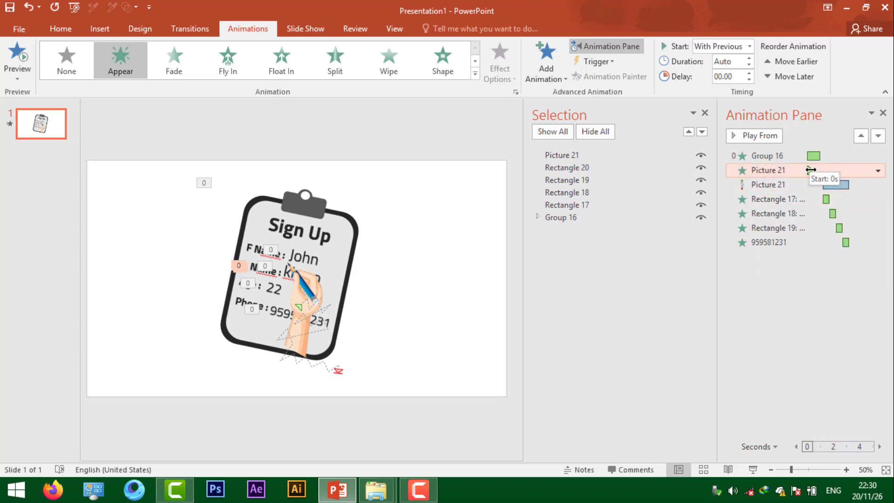
pyautogui.moveTo(810, 171); pyautogui.dragTo(826, 171)
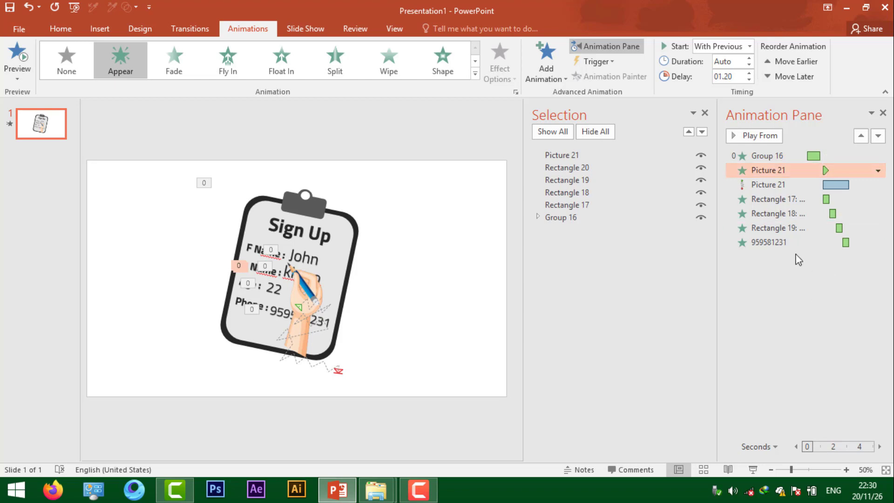
# Step: Preview the whole animation sequence from the clipboard group
pyautogui.click(779, 185)
pyautogui.click(767, 156)
pyautogui.click(754, 135)
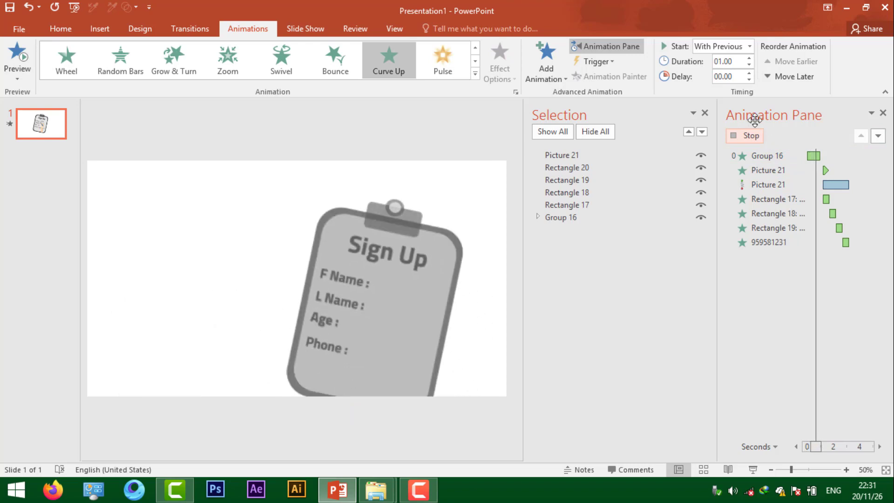